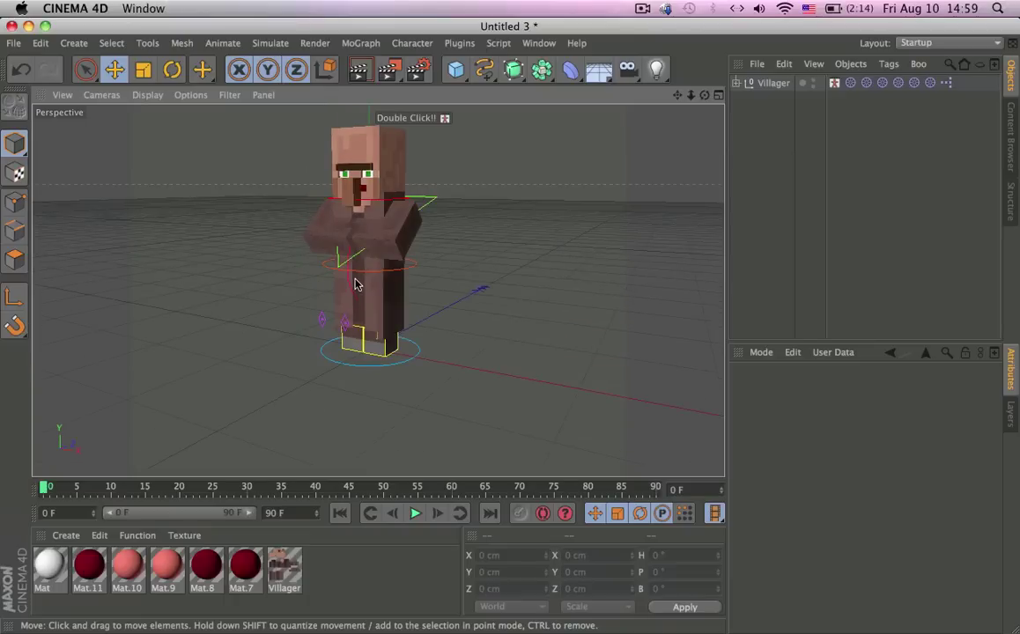
- Play the animation, try moving the villager's left leg controller, and undo the move
left_click_drag(336, 294, 455, 255, "alt")
right_click_drag(438, 294, 483, 262, "alt")
middle_click_drag(483, 262, 428, 262, "alt")
right_click_drag(408, 244, 468, 301, "alt")
left_click_drag(468, 302, 518, 249, "alt")
left_click_drag(439, 265, 442, 323, "alt")
left_click(453, 340)
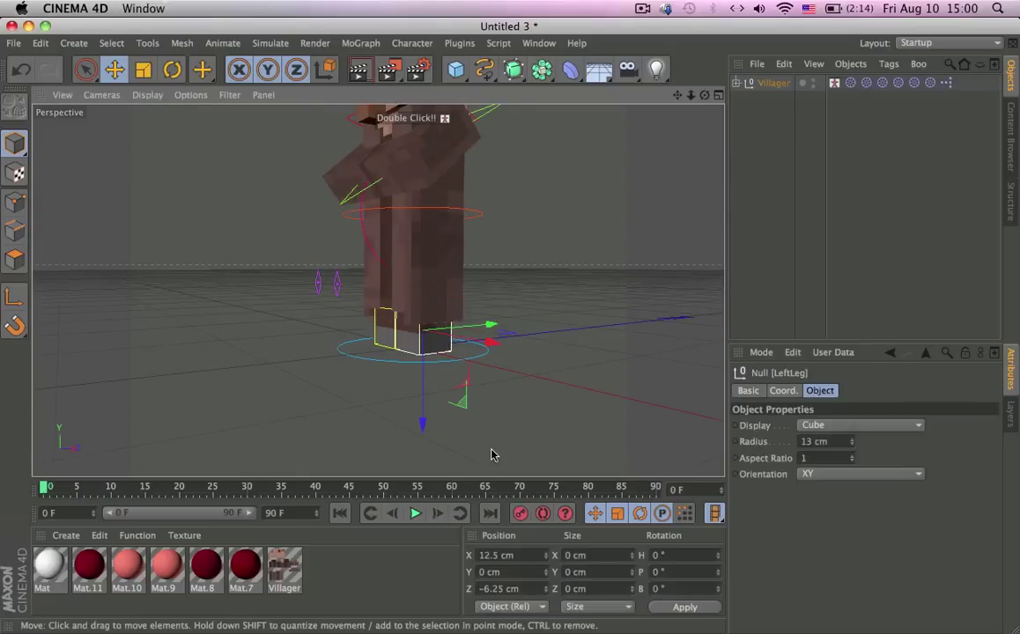
left_click(415, 513)
key("e")
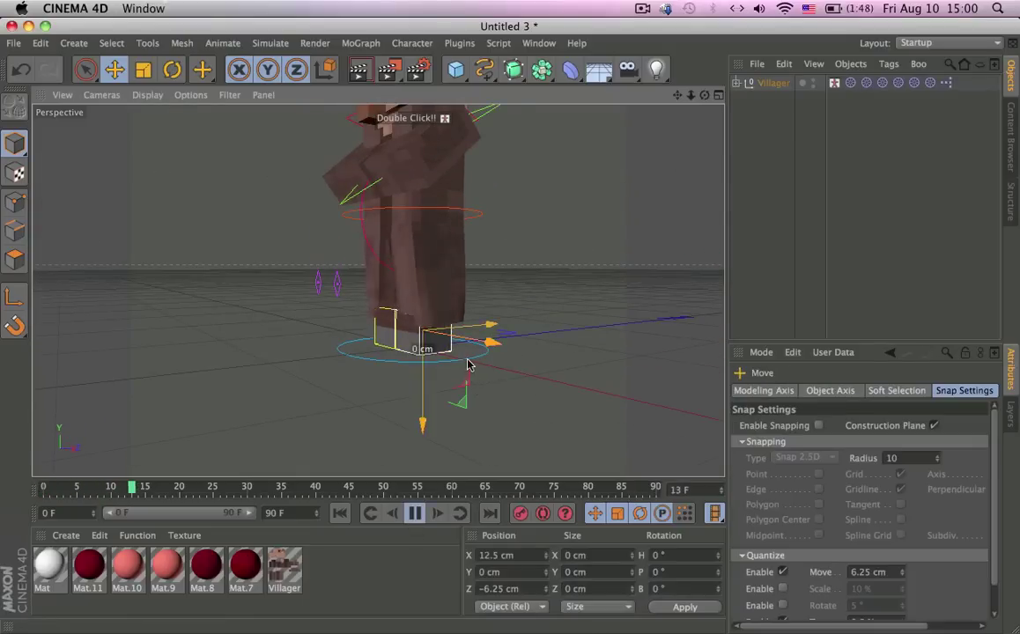
left_click_drag(468, 364, 501, 368)
key("super+z")
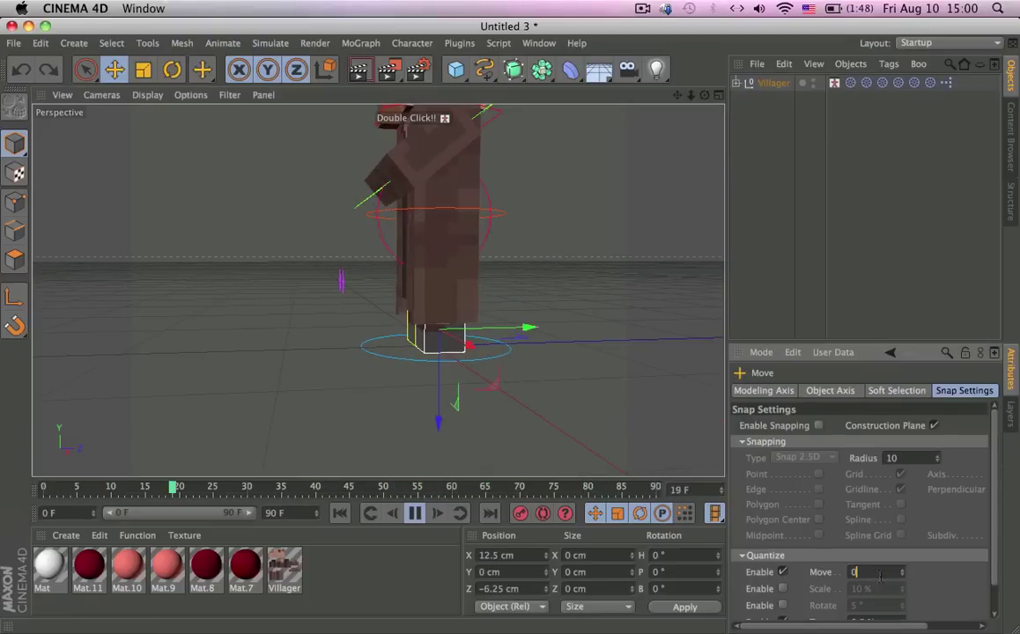
- Disable movement quantizing, try moving the left leg controller freely, and undo that move
left_click(782, 573)
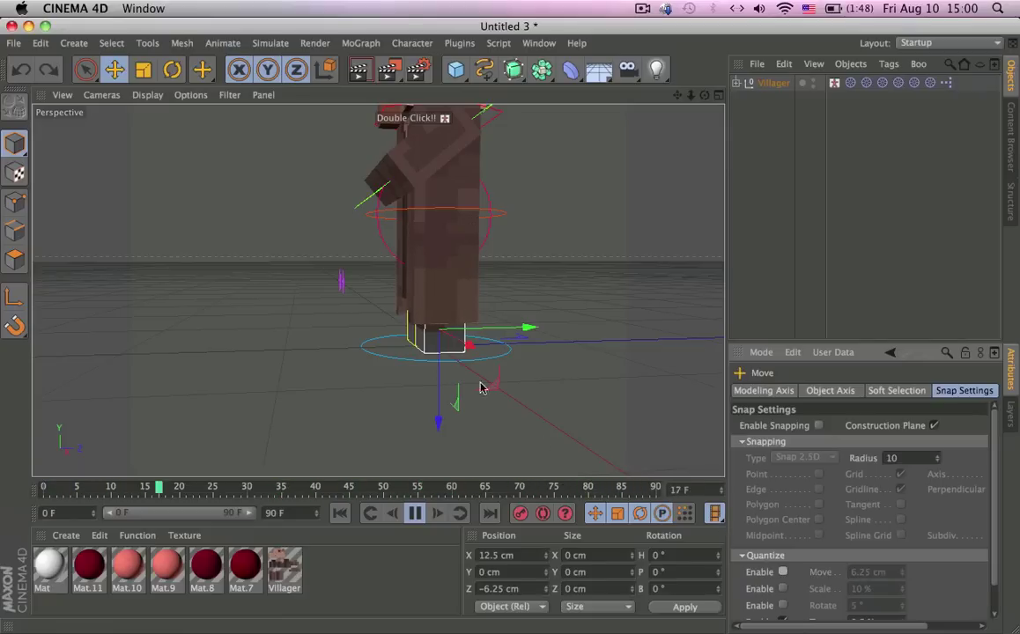
left_click_drag(494, 378, 449, 346)
key("super+z")
- Clear the selection, stop playback, and scrub the timeline back to frame 4
left_click_drag(468, 271, 465, 256, "alt")
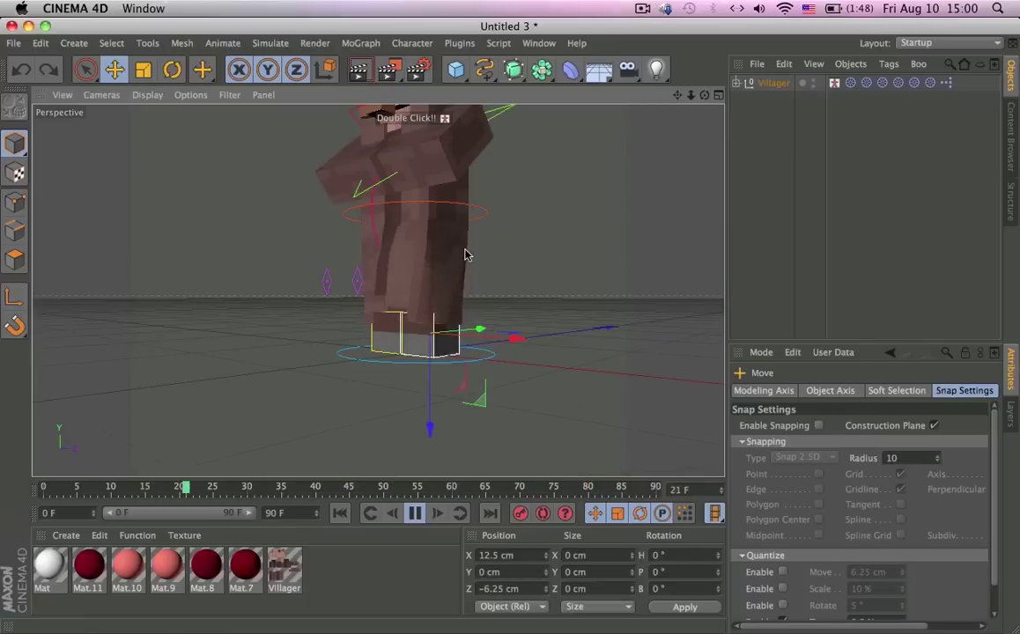
middle_click_drag(464, 256, 530, 271, "alt")
right_click_drag(531, 272, 597, 315, "alt")
middle_click_drag(486, 321, 387, 289, "alt")
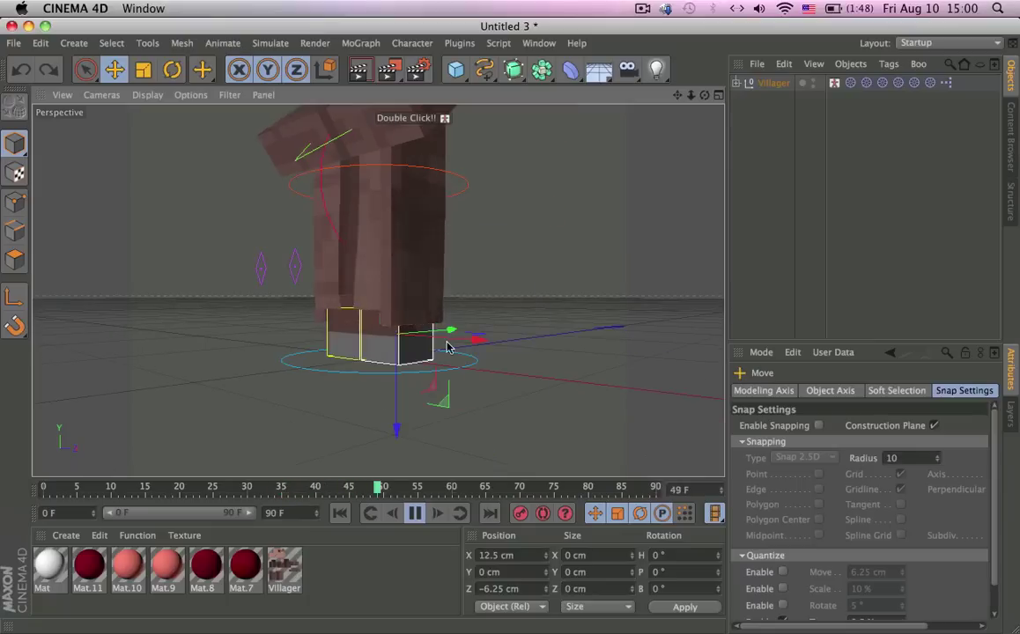
left_click_drag(447, 347, 469, 315, "alt")
left_click(489, 404)
left_click(415, 514)
left_click_drag(414, 484, 72, 486)
- Enable the CMotion walk cycle inside the Villager hierarchy and return the timeline to frame 0
left_click(738, 83)
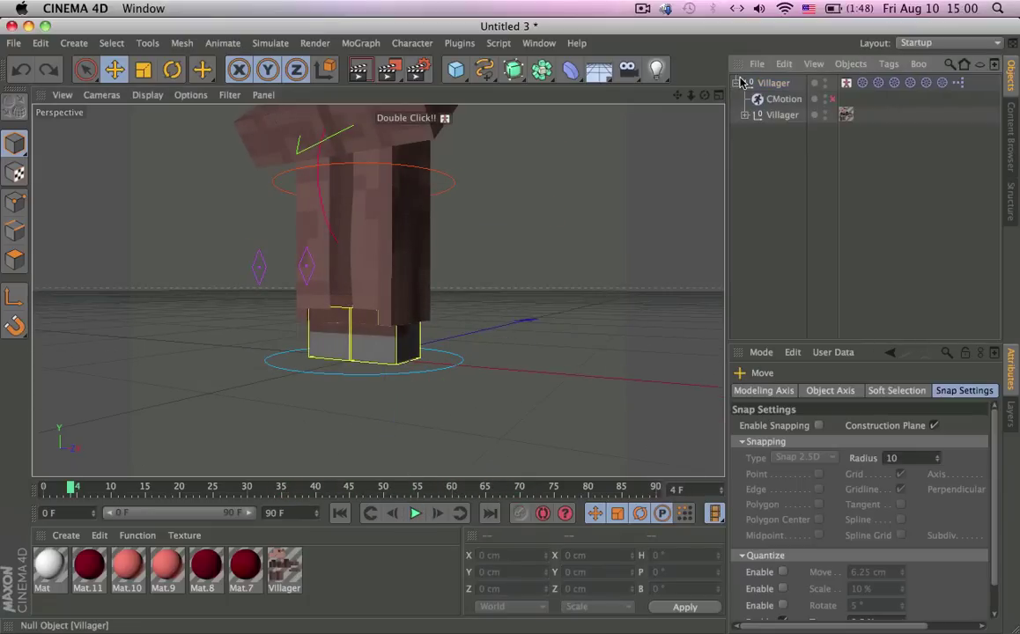
left_click(835, 100)
scroll(359, 229, "down", 5)
left_click_drag(361, 231, 404, 223, "alt")
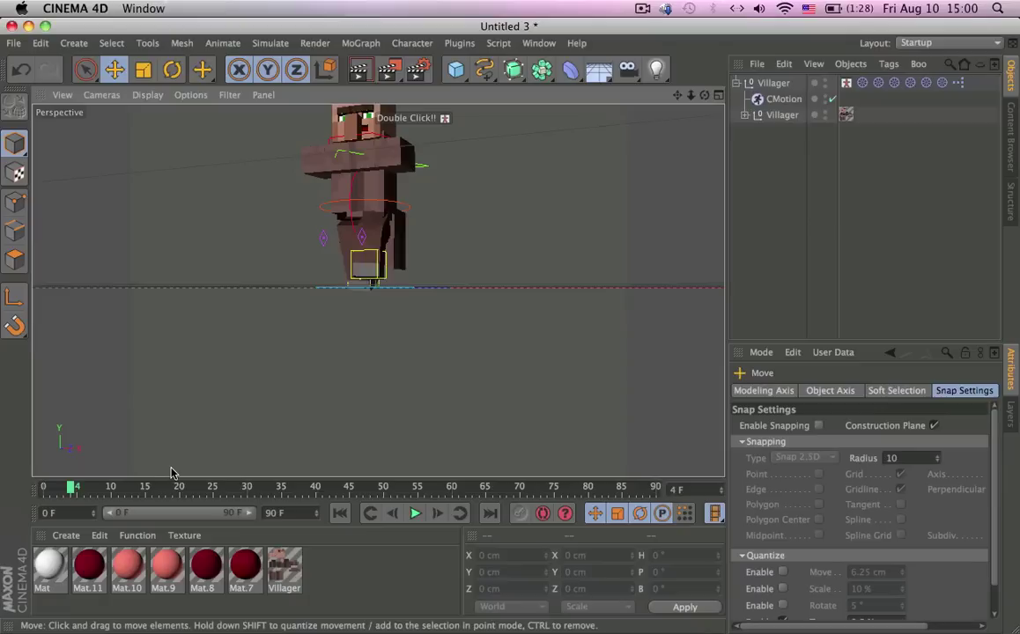
left_click_drag(178, 486, 2, 490)
middle_click_drag(412, 323, 452, 375, "alt")
left_click_drag(430, 305, 449, 305, "alt")
- Select the top-level Villager object and set its Skin value to 5
left_click(773, 83)
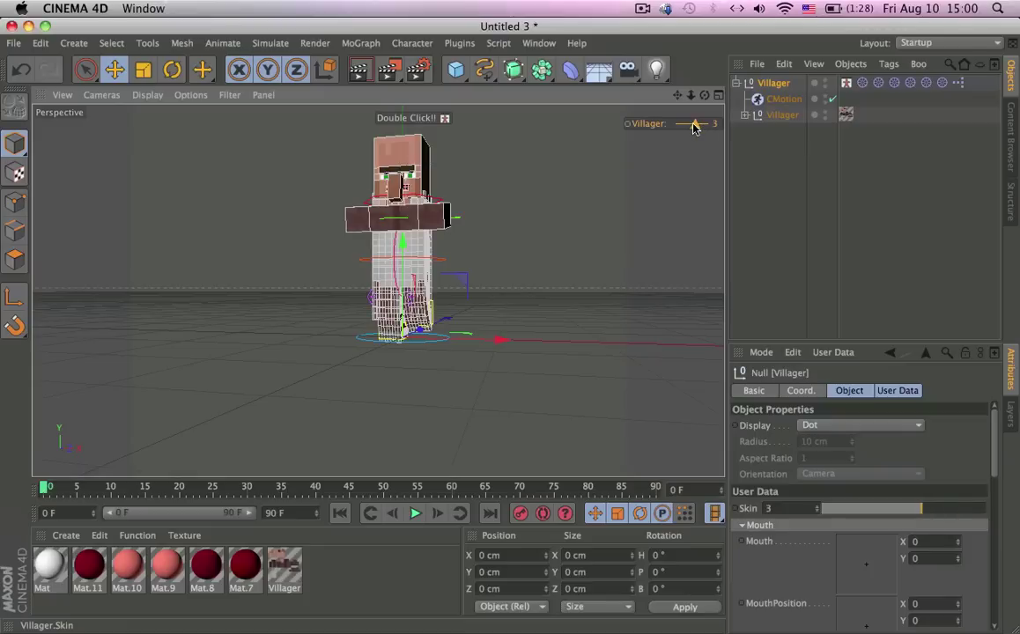
left_click_drag(694, 128, 744, 120)
left_click_drag(370, 122, 438, 157, "alt")
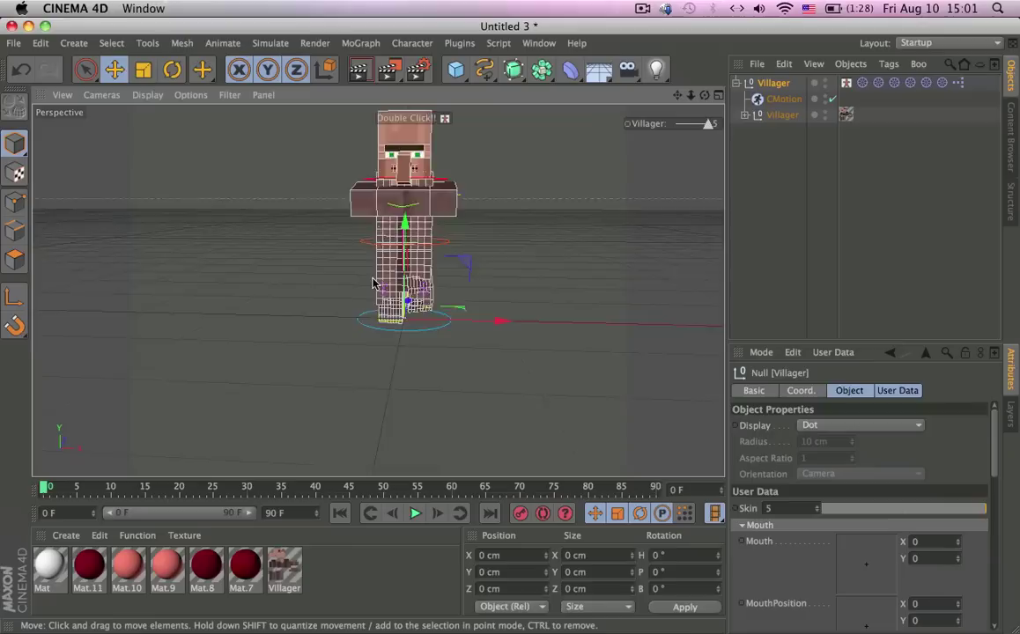
- Play the villager's walk animation, stop it, and rewind the timeline to frame 0
scroll(373, 282, "down", 5)
left_click(825, 210)
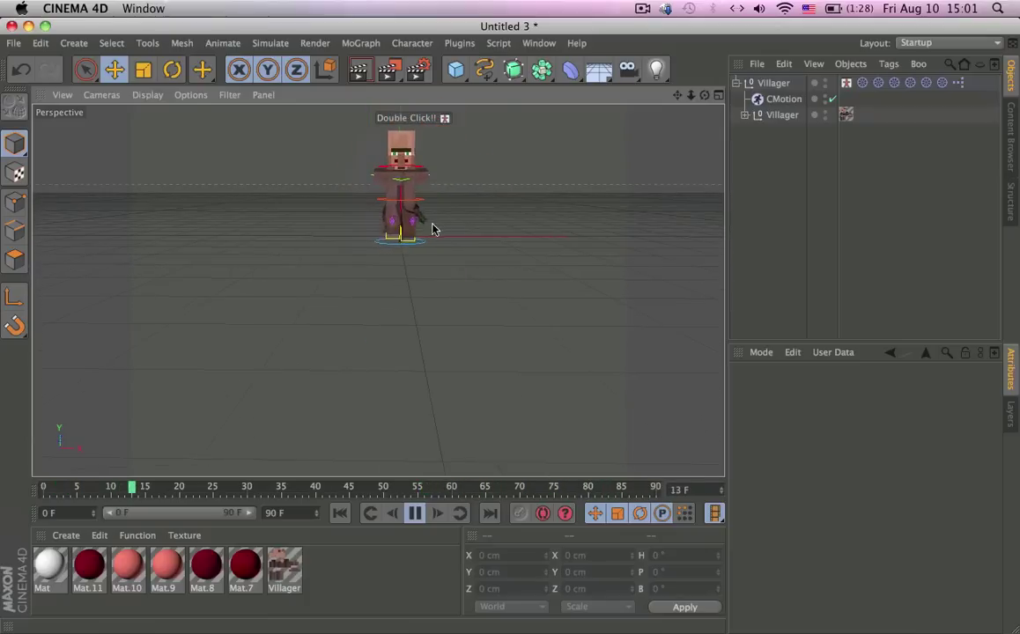
left_click(415, 520)
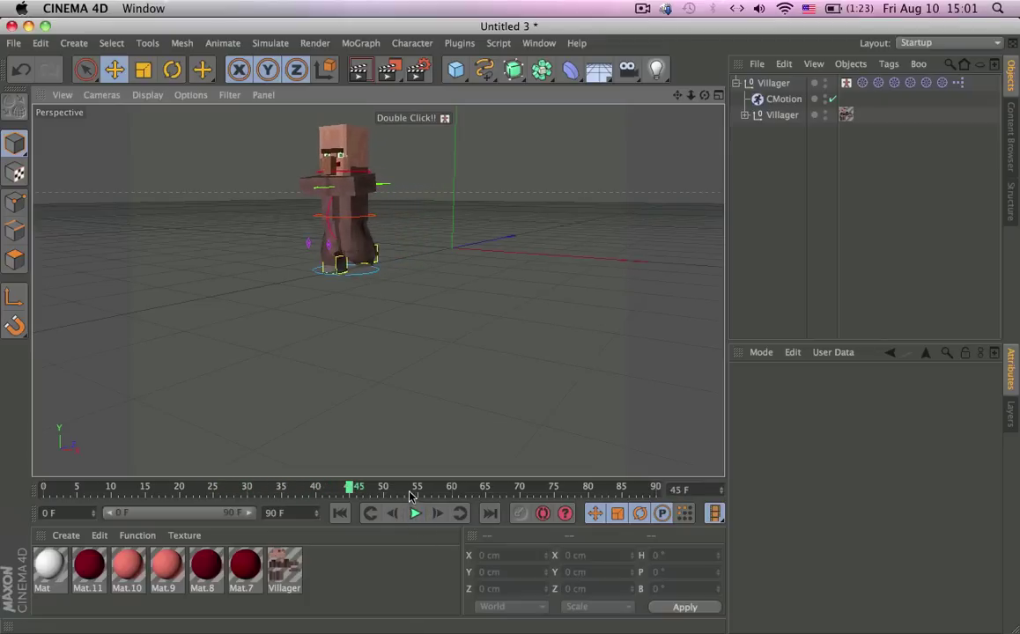
left_click_drag(411, 490, 3, 533)
scroll(469, 227, "up", 5)
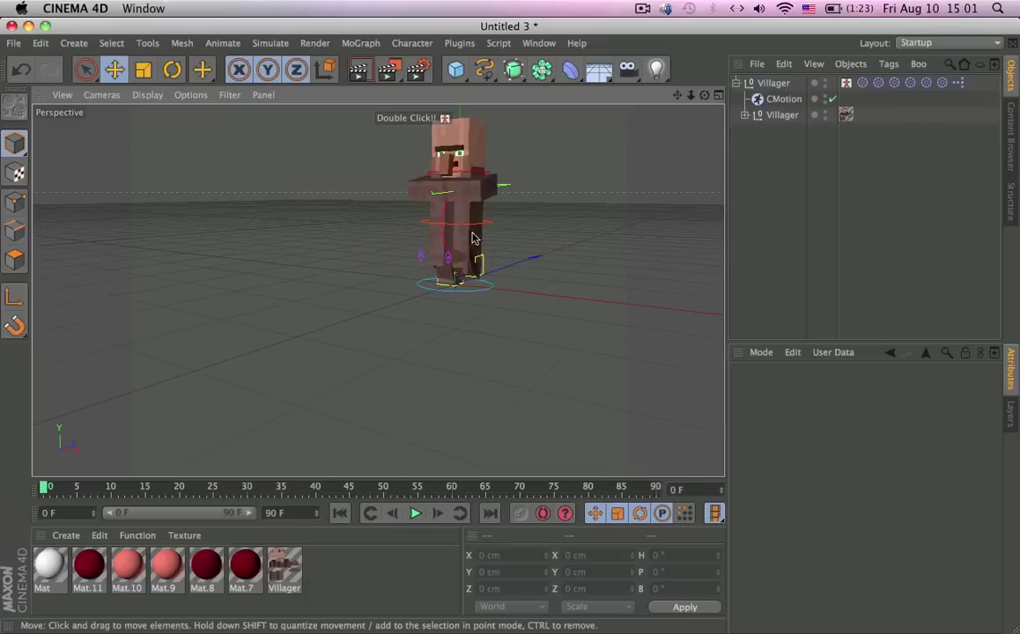
middle_click_drag(476, 239, 362, 274, "alt")
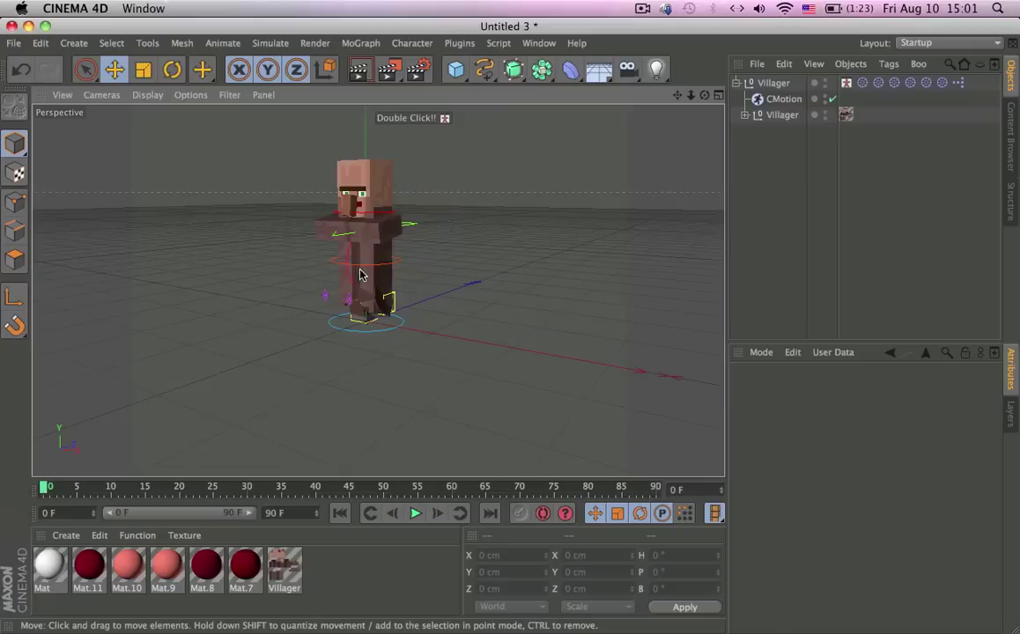
- Switch off the CMotion walk cycle and collapse the Villager hierarchy
scroll(392, 309, "up", 4)
left_click_drag(392, 309, 233, 327, "alt")
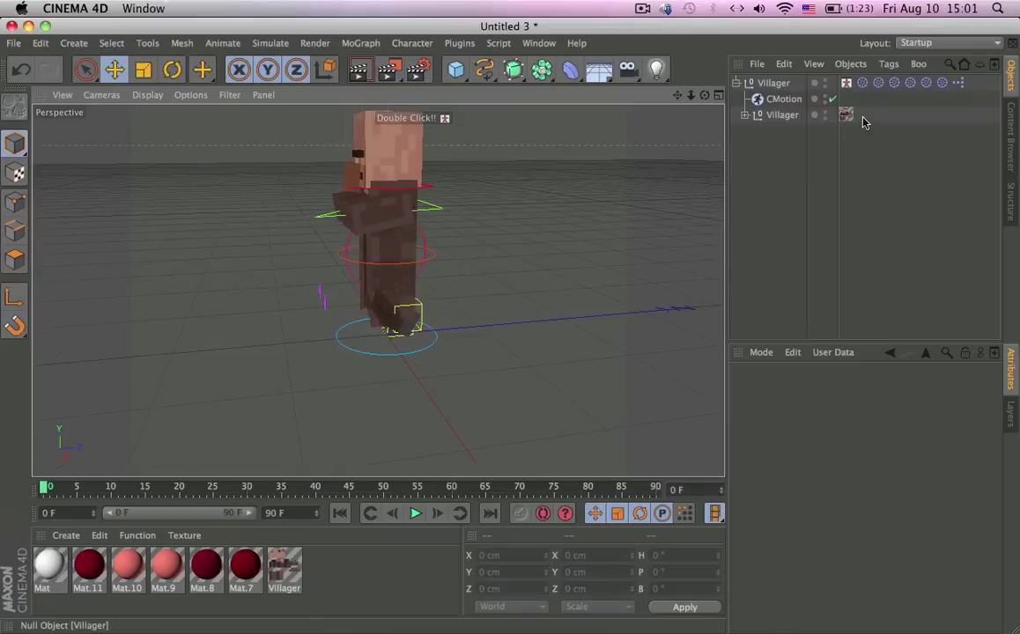
left_click(737, 83)
- Examine the resting villager's head, arms and robe from several angles
left_click_drag(478, 217, 517, 205, "alt")
left_click_drag(400, 202, 538, 234, "alt")
left_click_drag(392, 275, 271, 281, "alt")
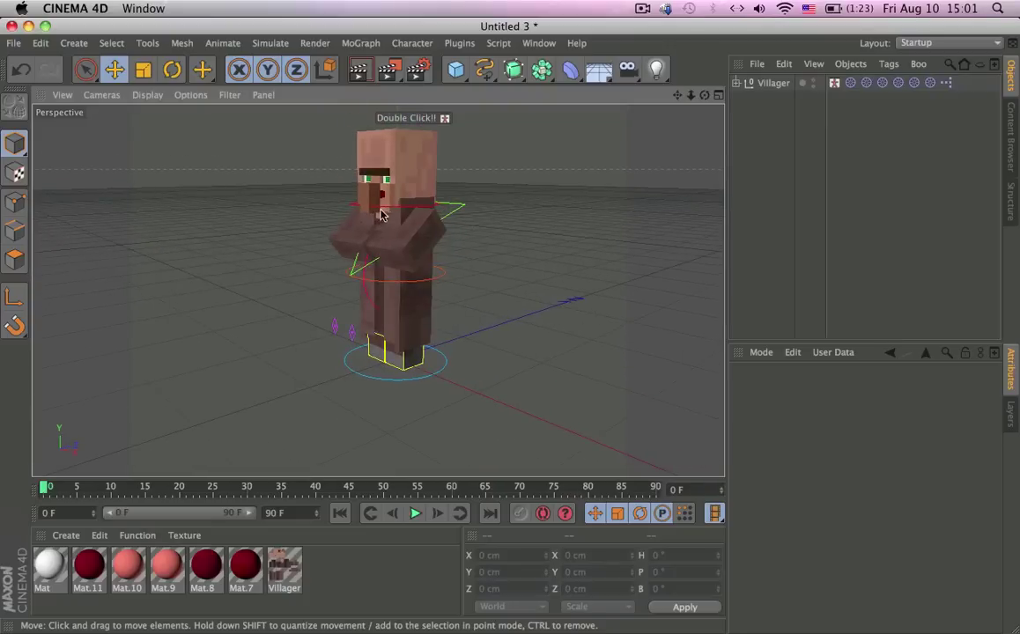
left_click_drag(362, 201, 332, 200, "alt")
left_click_drag(357, 409, 275, 167, "alt")
left_click_drag(405, 264, 303, 284, "alt")
right_click_drag(303, 284, 546, 307, "alt")
left_click_drag(547, 304, 601, 324, "alt")
middle_click_drag(545, 326, 463, 213, "alt")
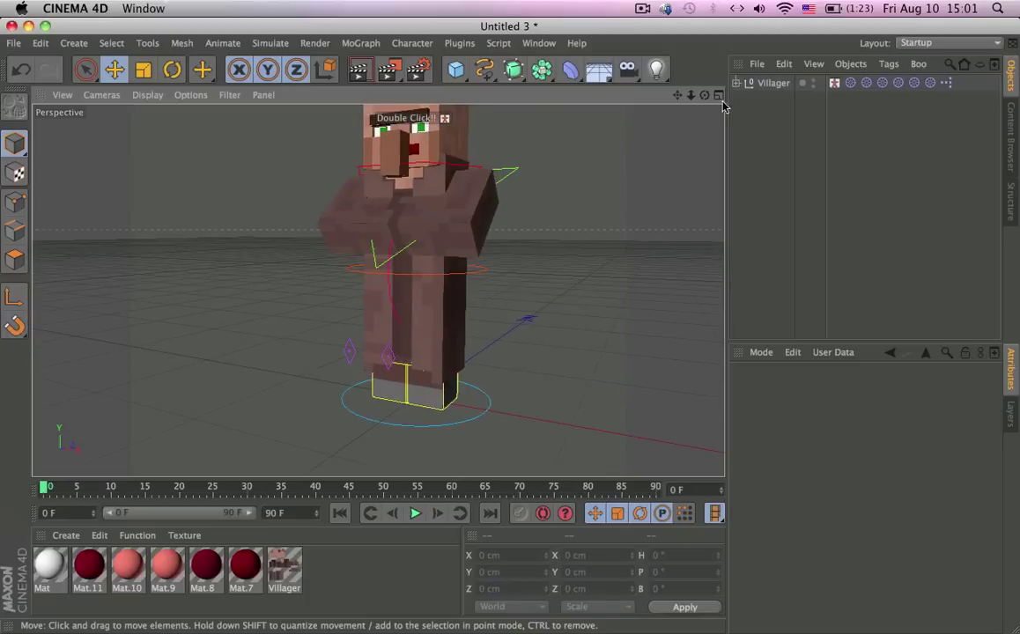
- Try raising the whole Villager object about 4.4 cm along Y, and undo the move
left_click(782, 82)
left_click(737, 83)
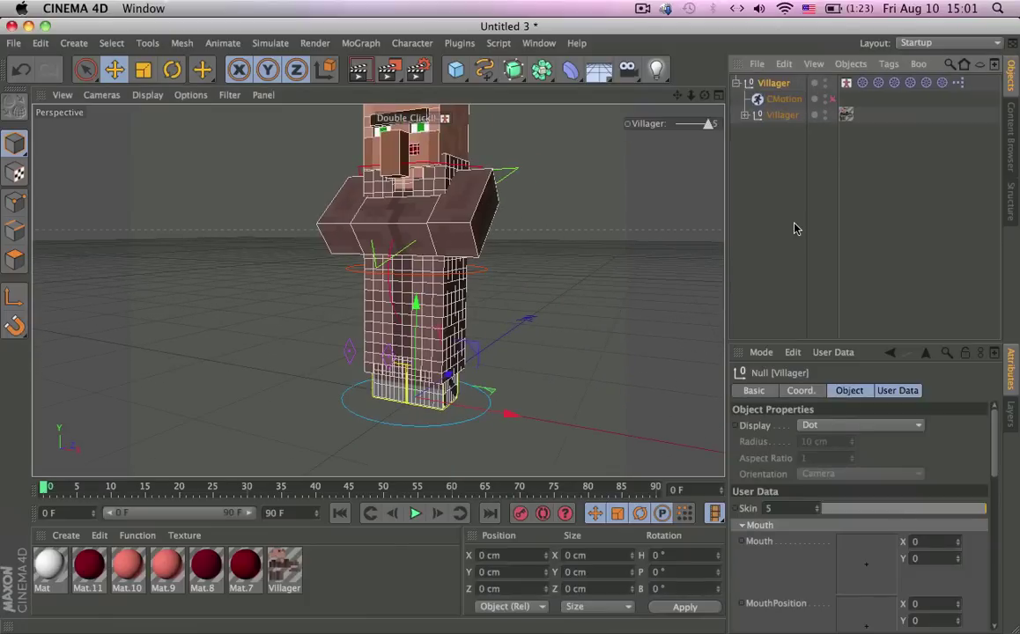
left_click(737, 83)
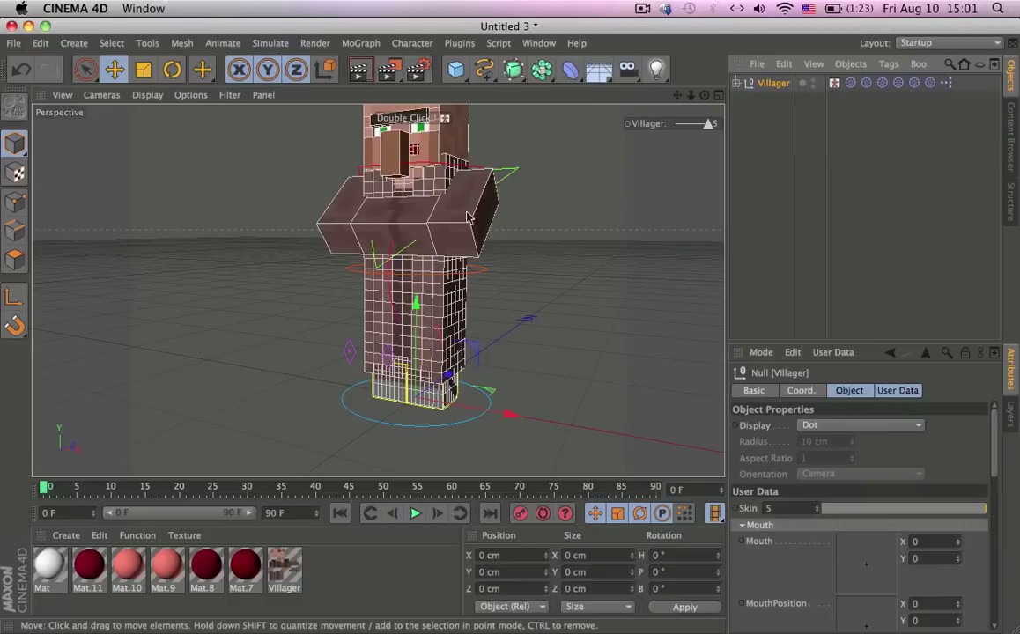
left_click_drag(417, 306, 417, 299)
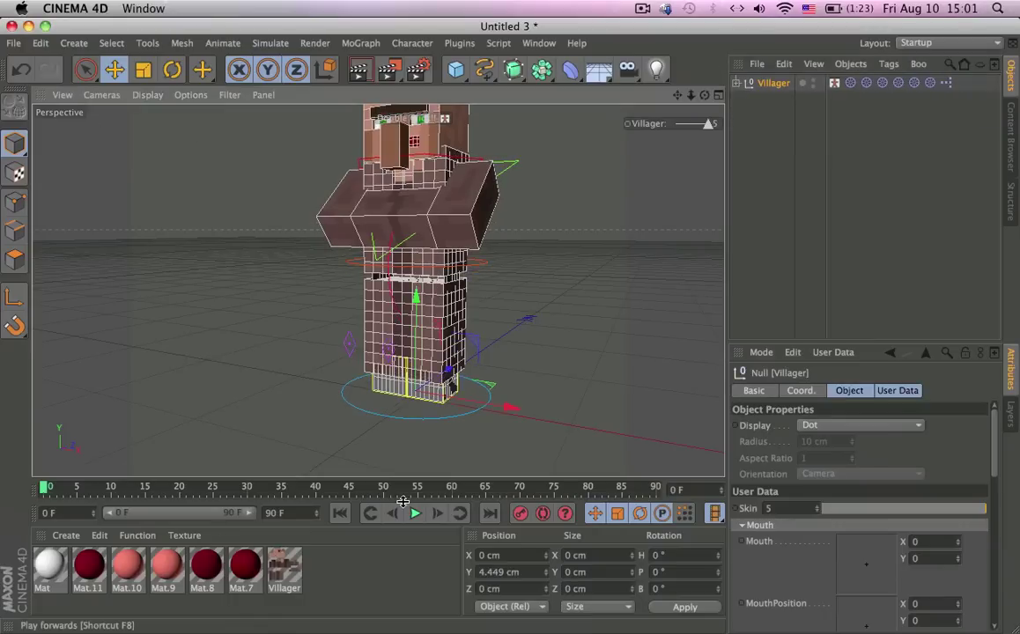
key("super+z")
- Delete the villager's robe, selecting both the upper Robe object and the two lower robe pieces
left_click(446, 350)
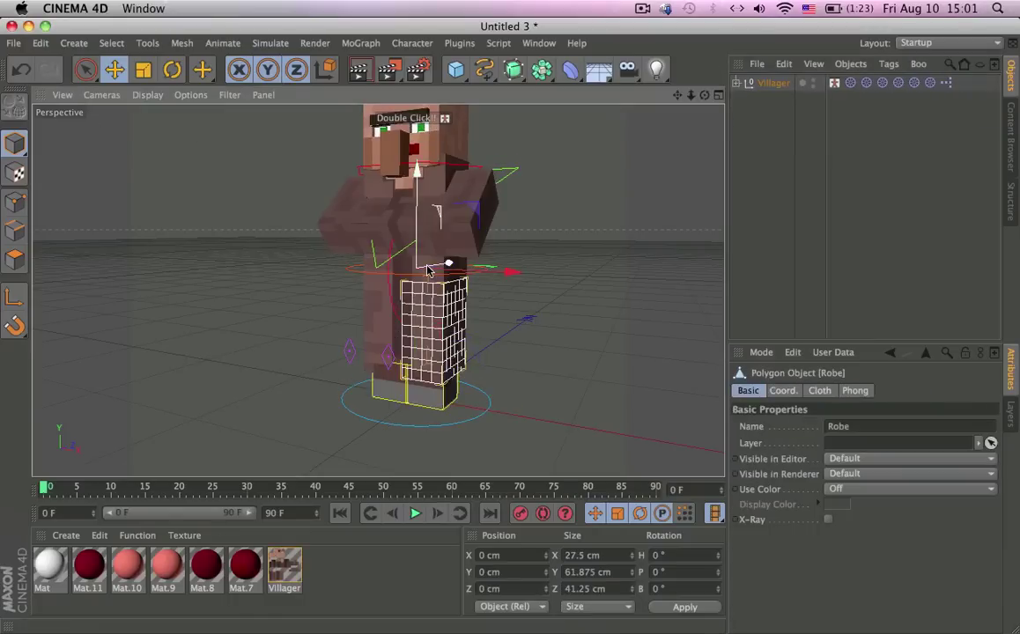
left_click(390, 276, "shift")
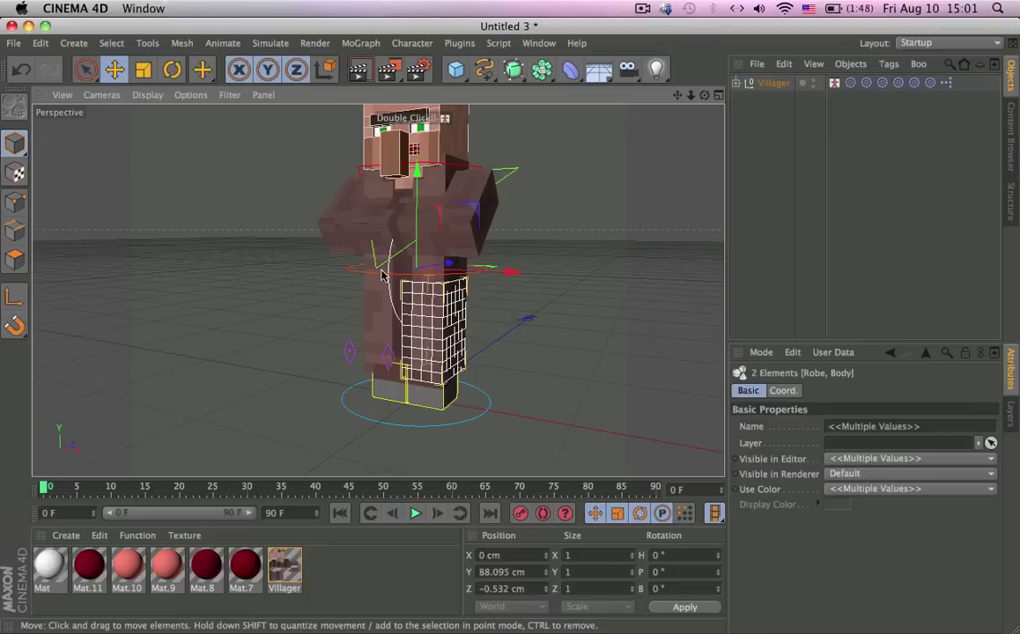
key("super+z")
left_click(407, 267)
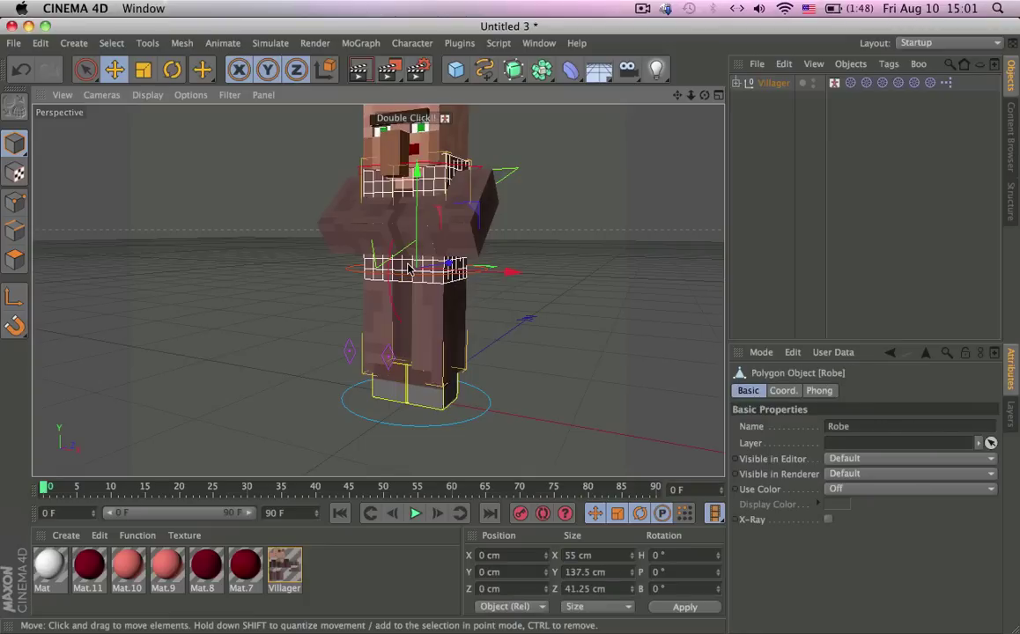
left_click(382, 320, "shift")
left_click(444, 316, "shift")
key("Delete")
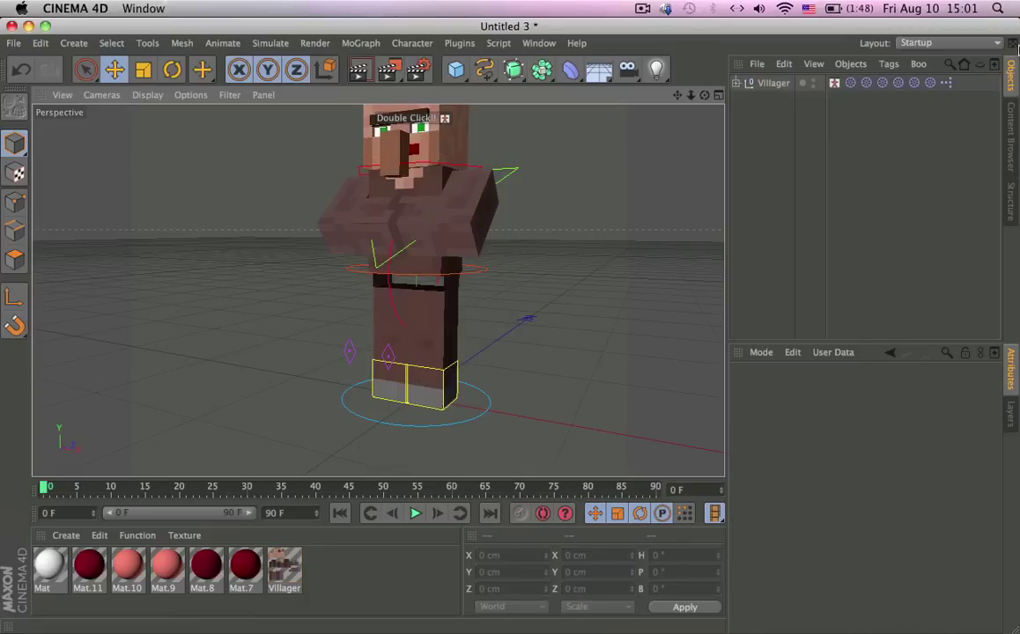
- Load another Villager model into the scene from the Characters folder of the content library
left_click(1010, 127)
left_click(966, 66)
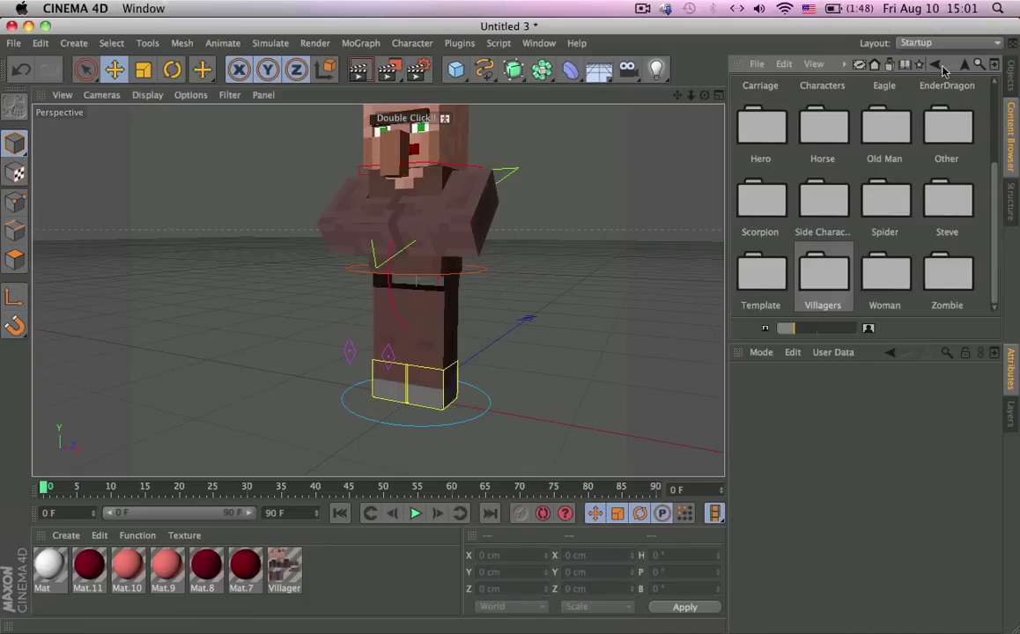
left_click(966, 66)
double_click(839, 257)
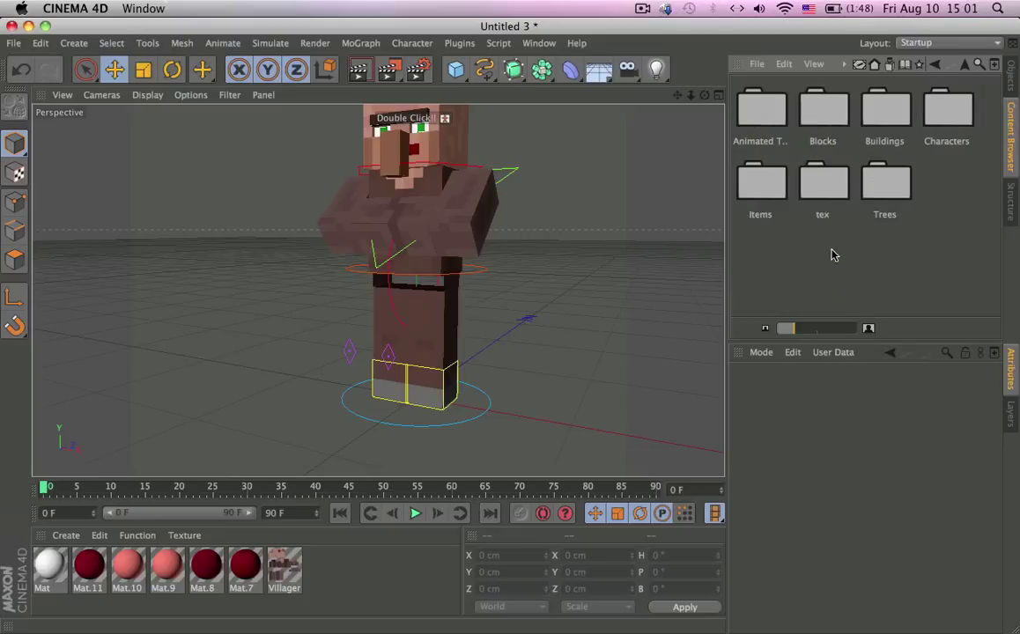
double_click(925, 117)
scroll(829, 198, "down", 3)
double_click(763, 272)
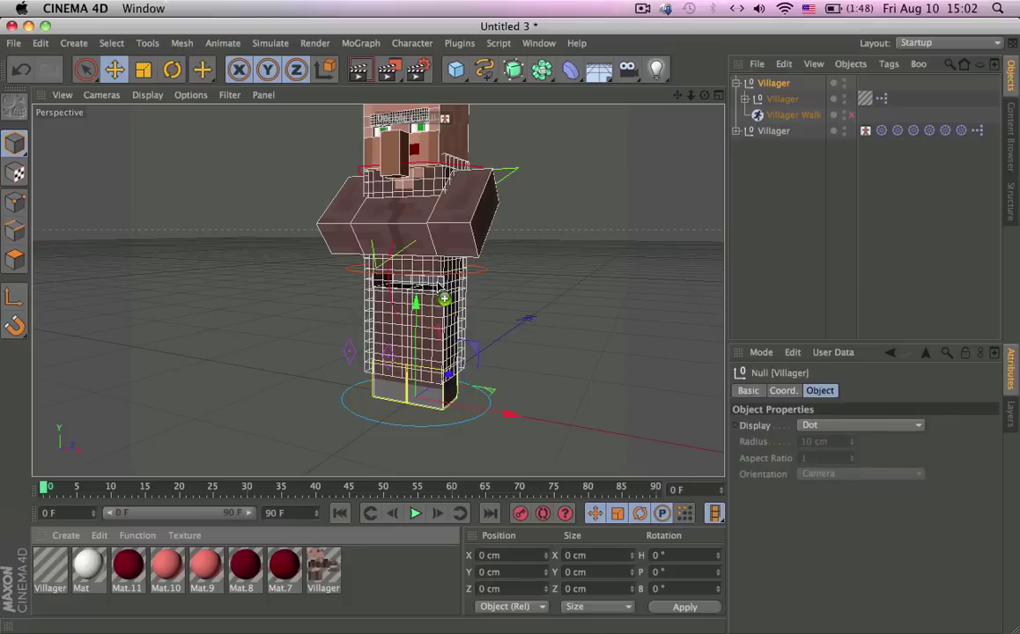
- Move the Robe object out of the imported Villager's Body to the top level and delete the rest of that import
left_click_drag(439, 286, 454, 267)
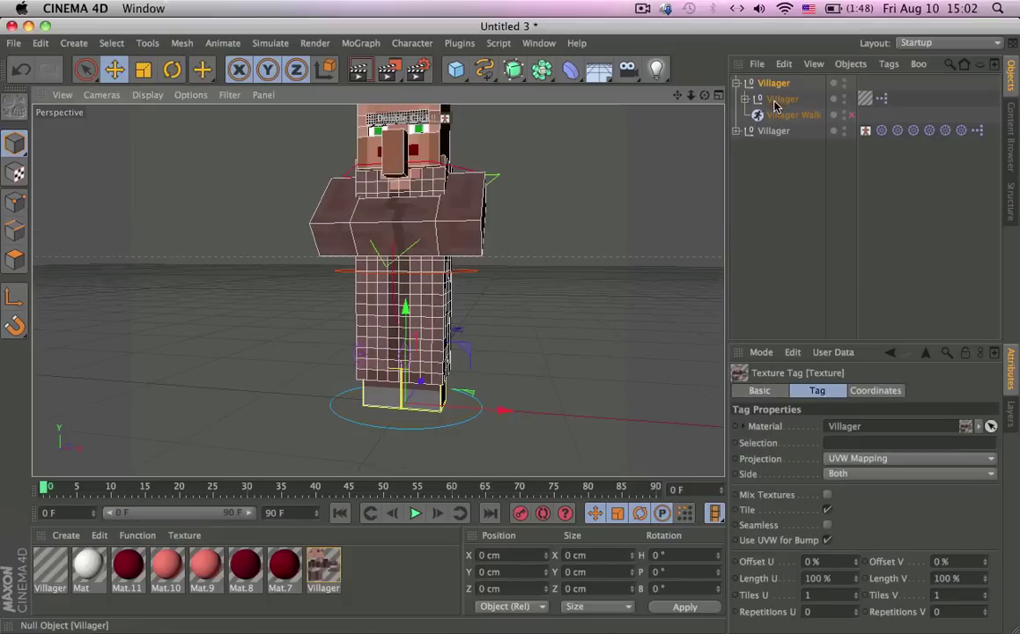
left_click(784, 114)
left_click(780, 99)
left_click(746, 99)
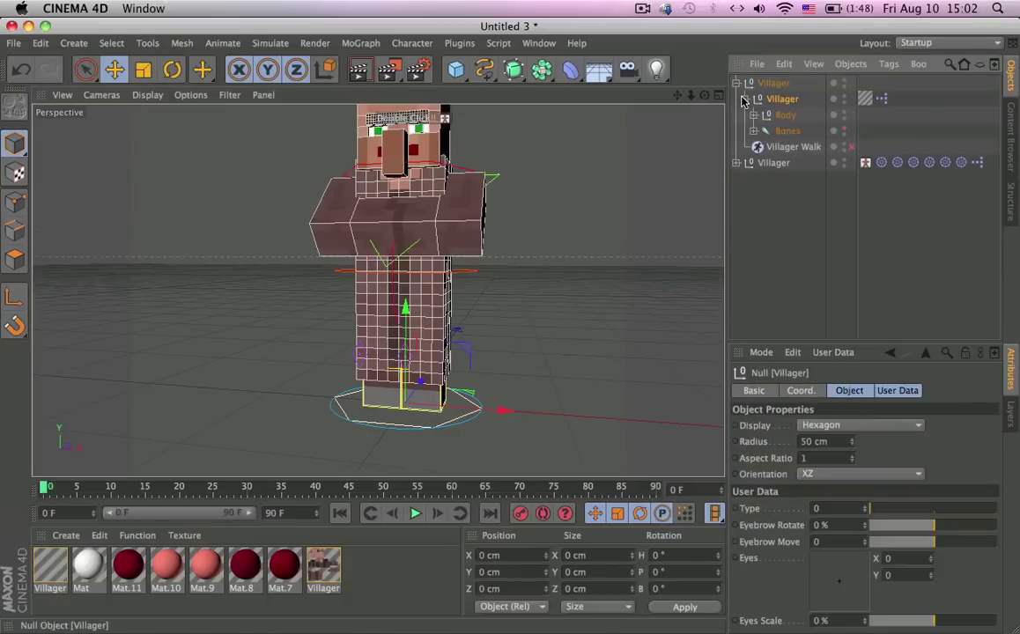
left_click(755, 121)
left_click_drag(794, 131, 782, 77)
left_click(781, 98)
key("Delete")
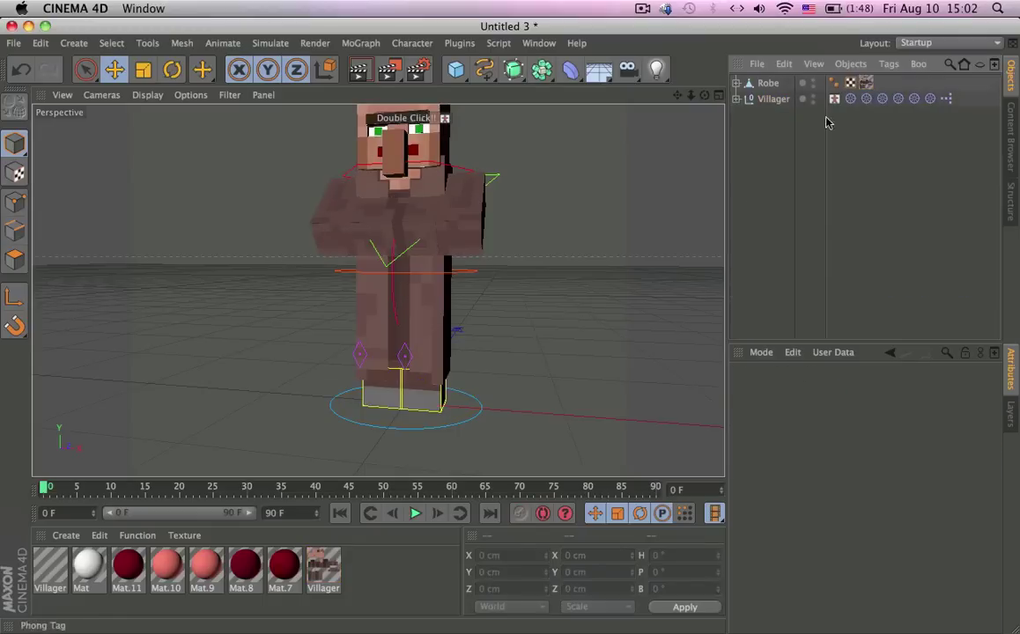
- Select the original Villager and adjust its Mouth control while viewing the face up close
left_click_drag(401, 314, 494, 359, "alt")
scroll(445, 203, "up", 5)
left_click(772, 99)
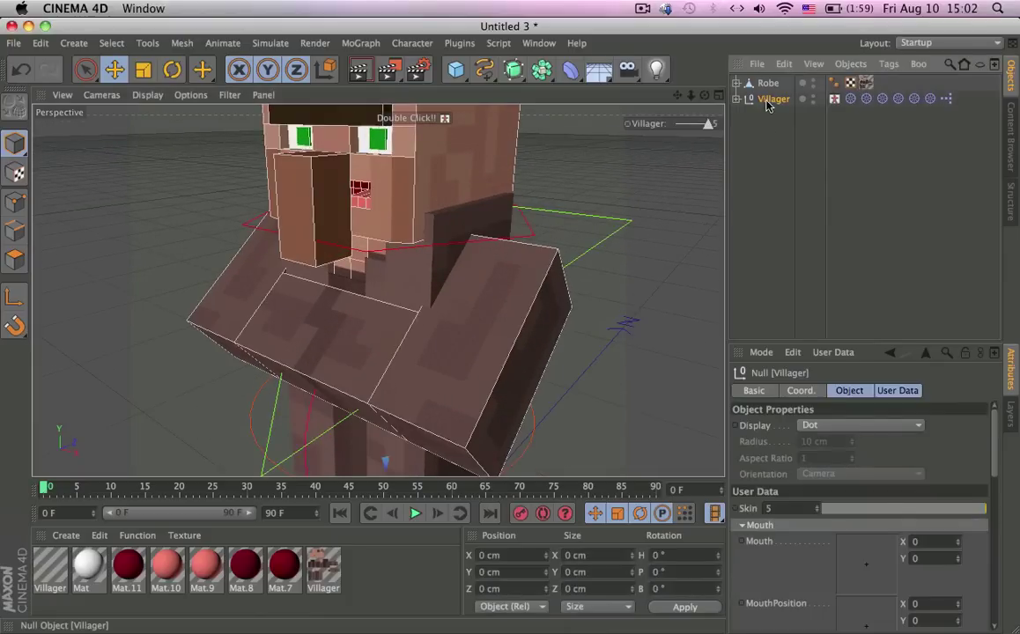
left_click_drag(863, 541, 880, 516)
left_click(900, 244)
- Inspect the settings of the driver tag for the Mouth parameter on the Villager, and clear the selection
left_click(867, 99)
scroll(348, 332, "down", 8)
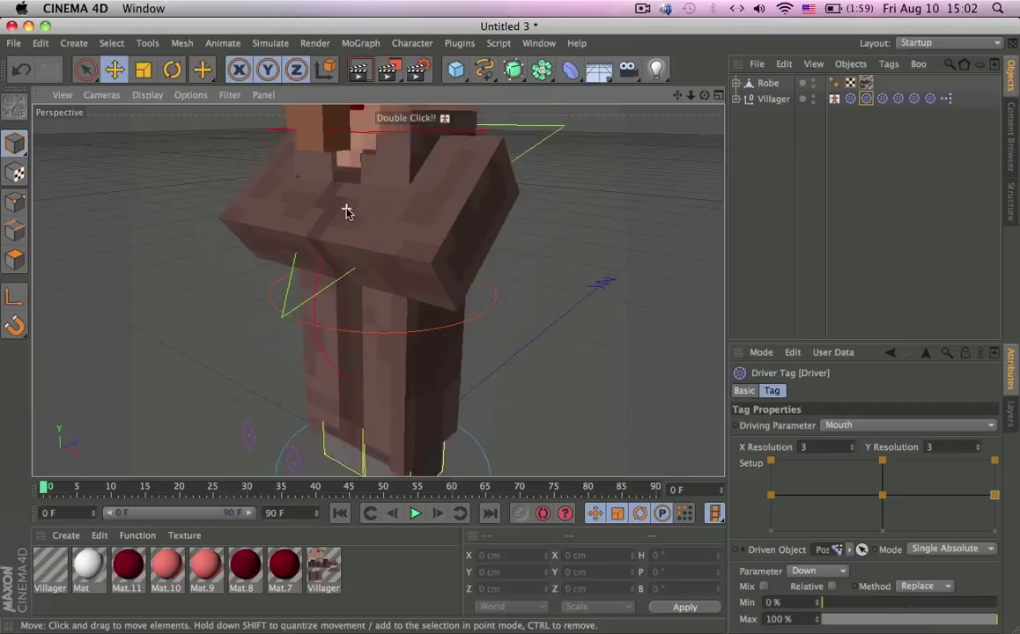
left_click(505, 315)
left_click_drag(361, 288, 314, 248, "alt")
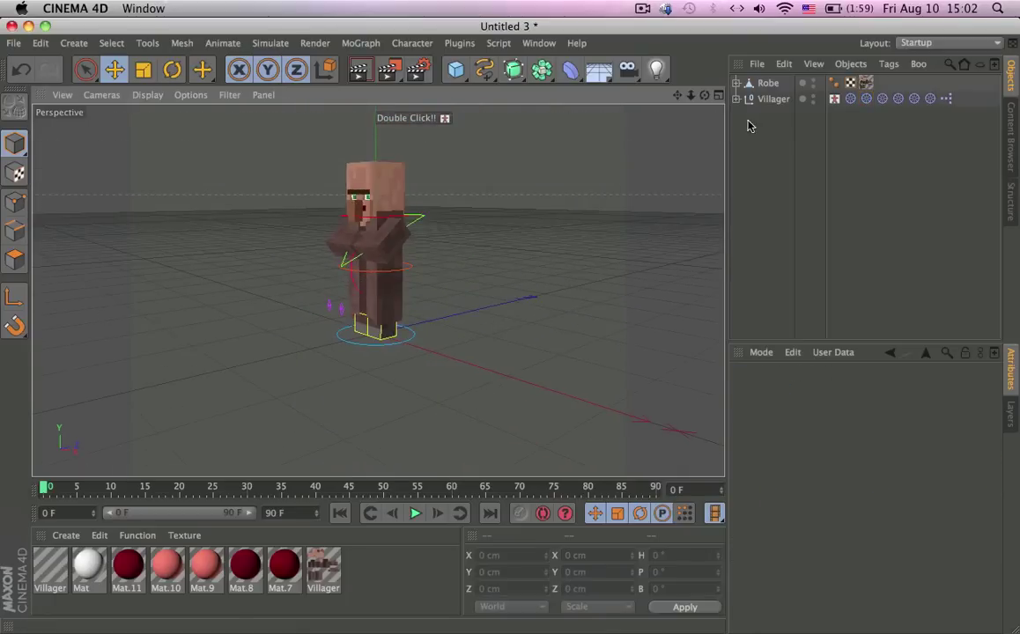
- Delete the child object nested under the top-level Robe
scroll(396, 243, "up", 5)
middle_click_drag(412, 289, 481, 295, "alt")
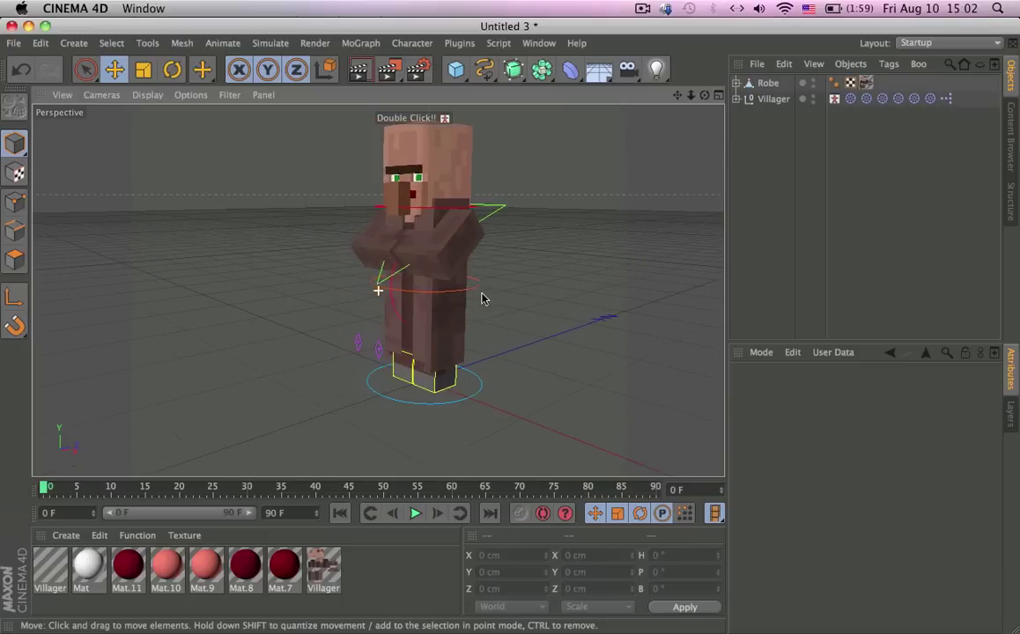
left_click(735, 83)
left_click(766, 83)
left_click(775, 99)
key("Delete")
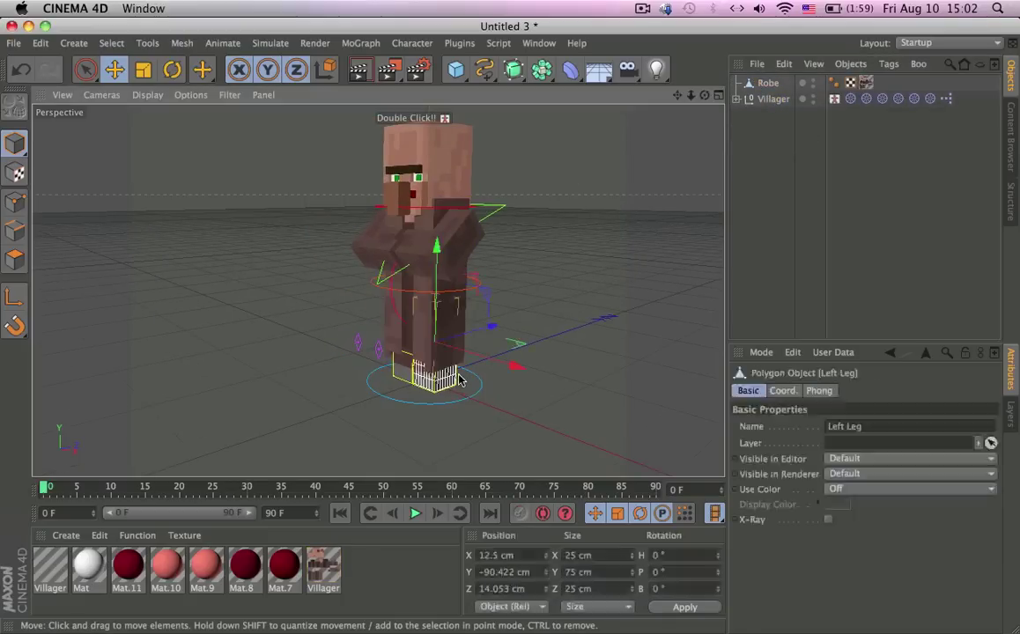
- Try moving the Villager's left foot control along the ground, and undo the move
left_click(458, 379)
left_click_drag(506, 315, 471, 324)
key("ctrl+z")
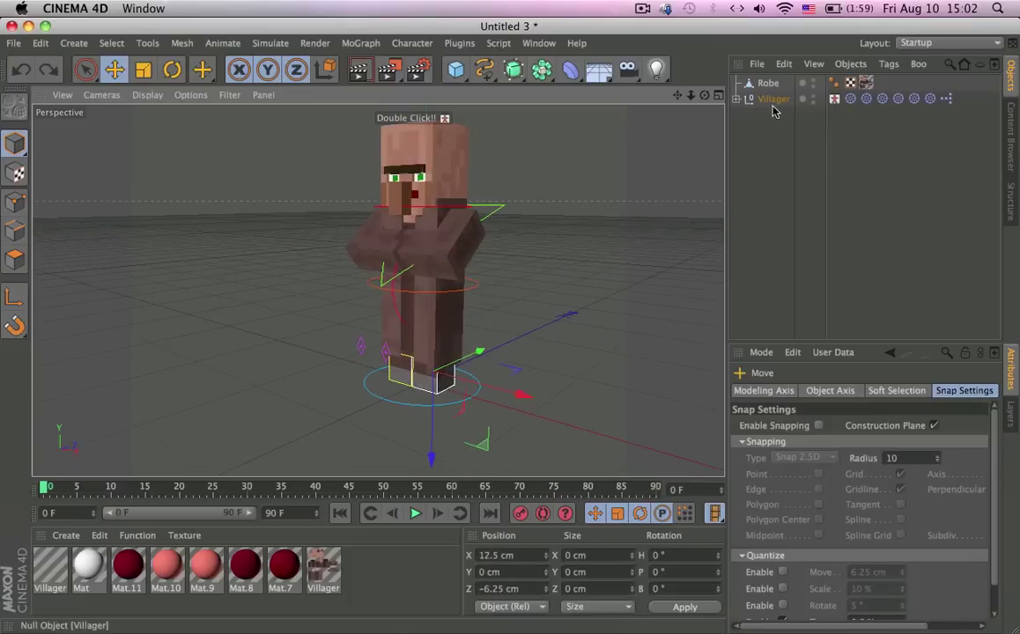
- Select the lower front polygons of the Robe over the left leg with Live Selection in polygon mode
left_click(769, 83)
left_click(14, 258)
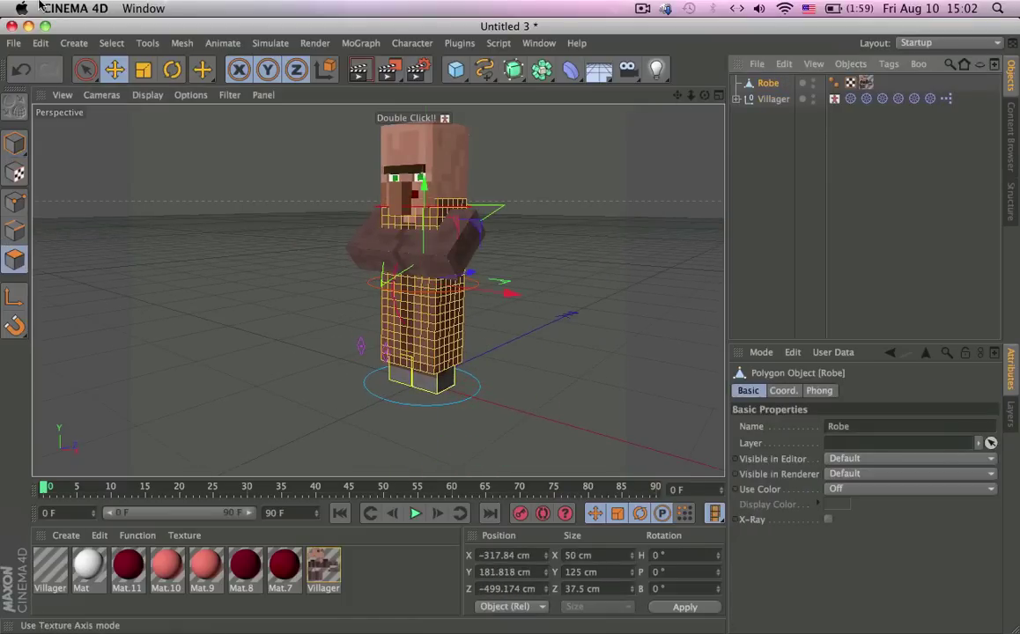
left_click(110, 73)
left_click(86, 71)
left_click_drag(392, 264, 495, 233, "alt")
scroll(495, 323, "up", 4)
middle_click_drag(333, 370, 396, 346, "alt")
mouse_move(397, 345)
left_mouse_down("alt")
mouse_move(434, 346)
mouse_move(431, 294)
left_mouse_up("alt")
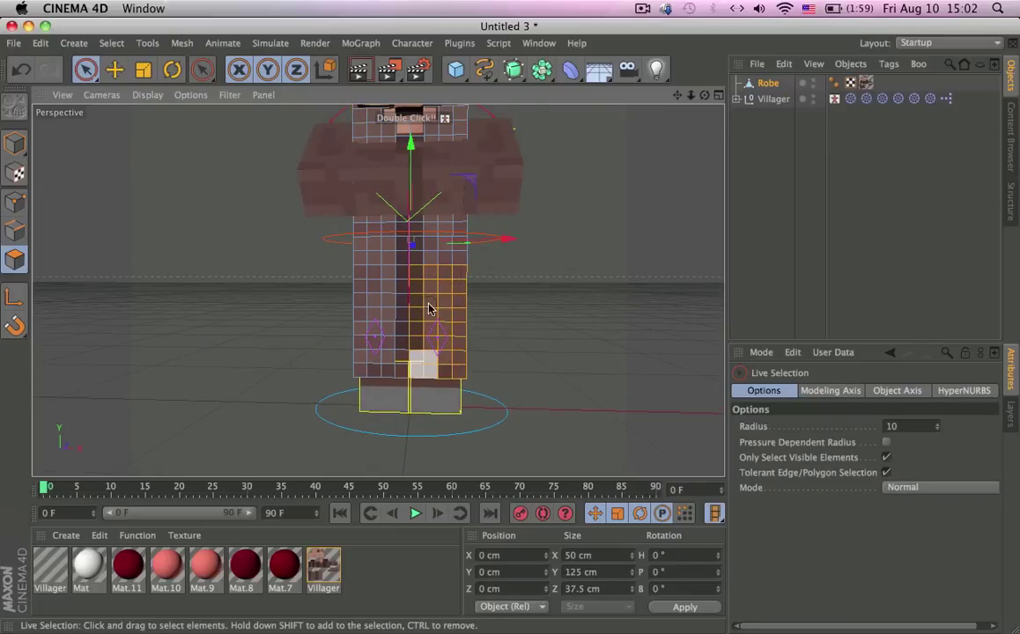
- Extend the polygon selection around the side and back of the Robe's lower left half
left_click_drag(429, 309, 269, 305, "alt")
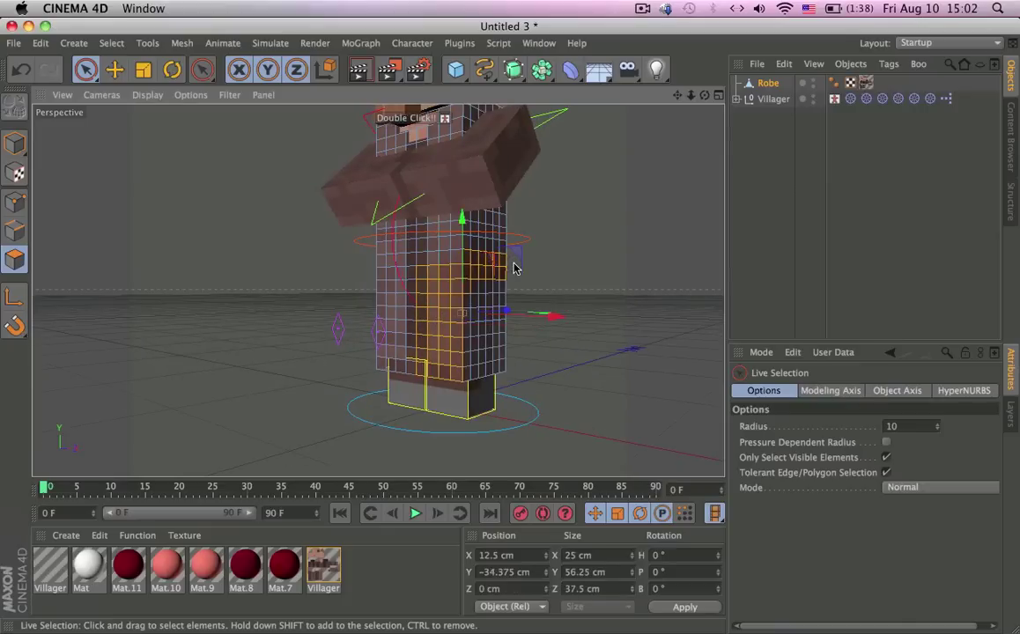
left_click(484, 293)
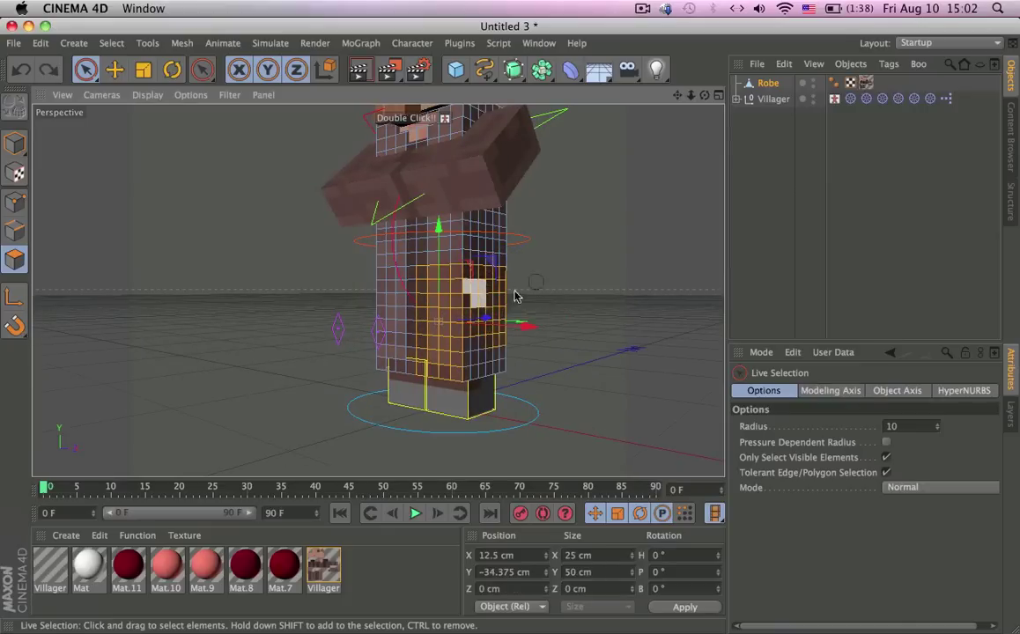
left_click_drag(414, 340, 359, 357, "alt")
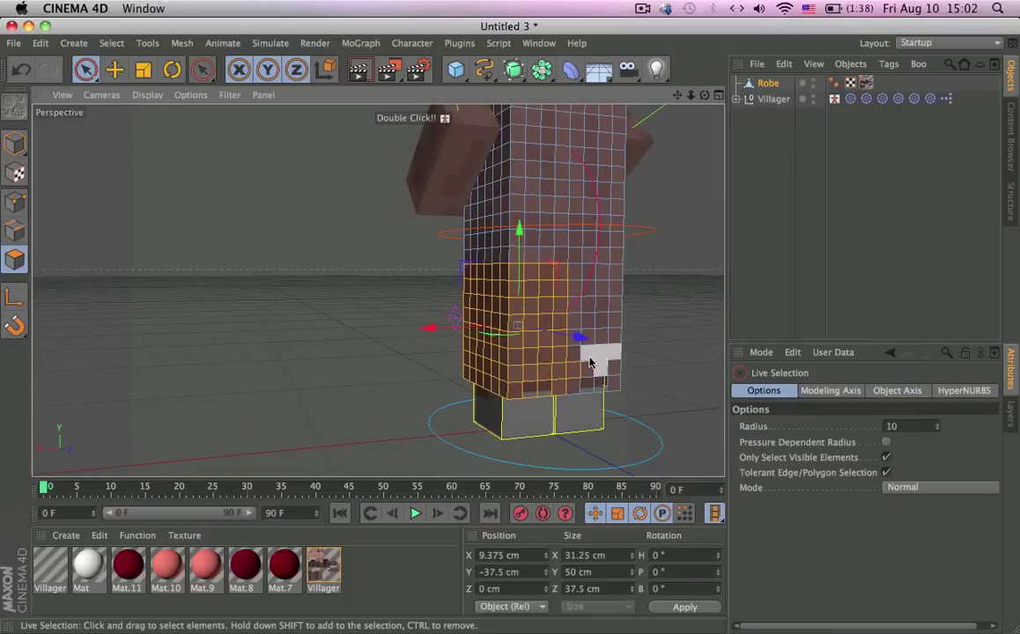
left_click_drag(581, 357, 455, 356, "alt")
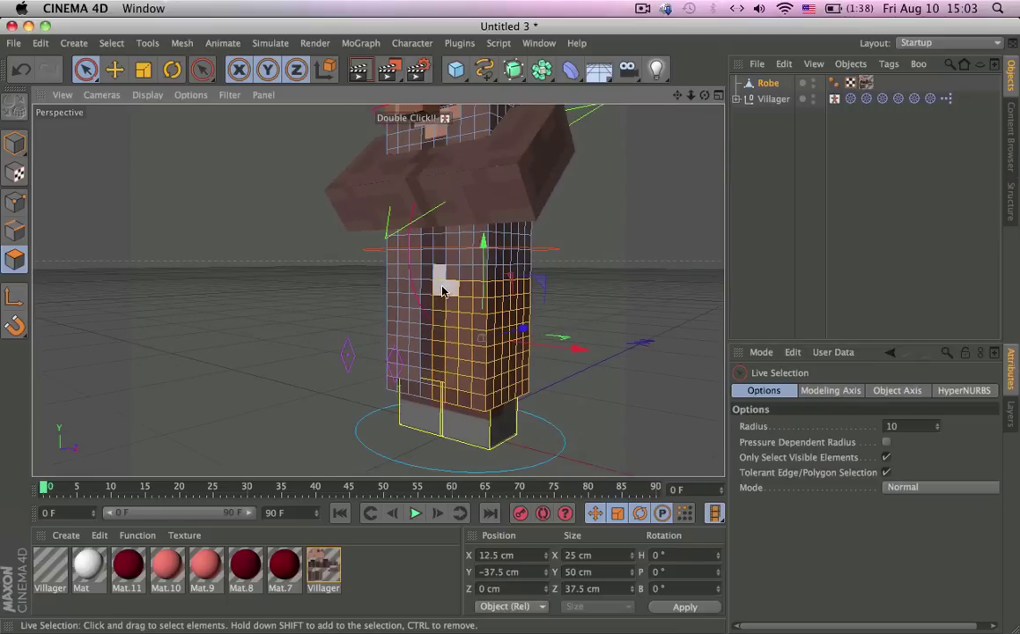
left_click_drag(513, 289, 480, 286, "alt")
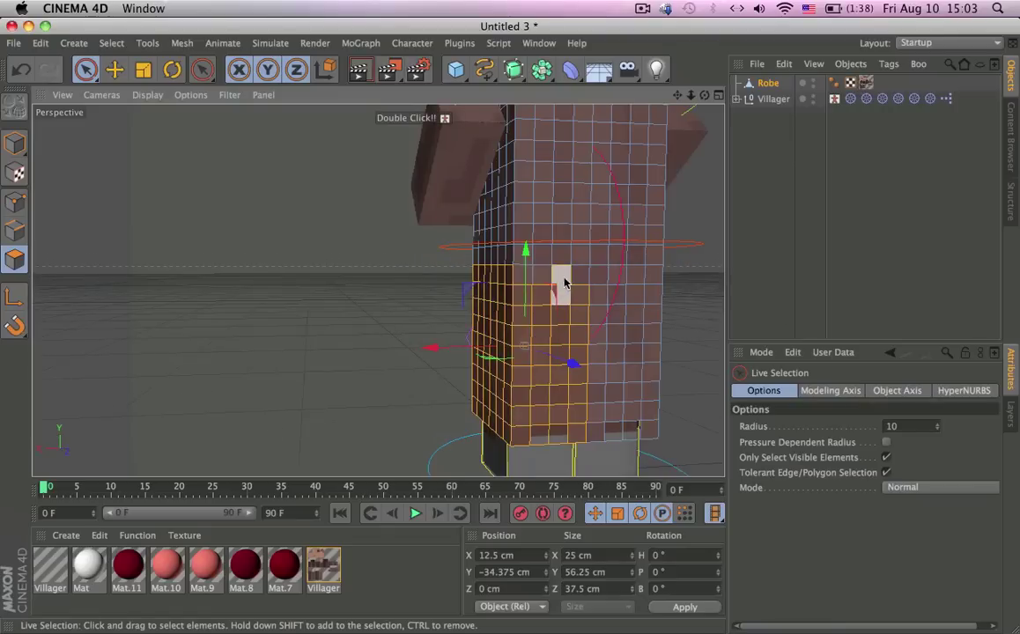
- Split the selected left-leg polygons into a separate object and delete them from the original Robe
right_click(547, 291)
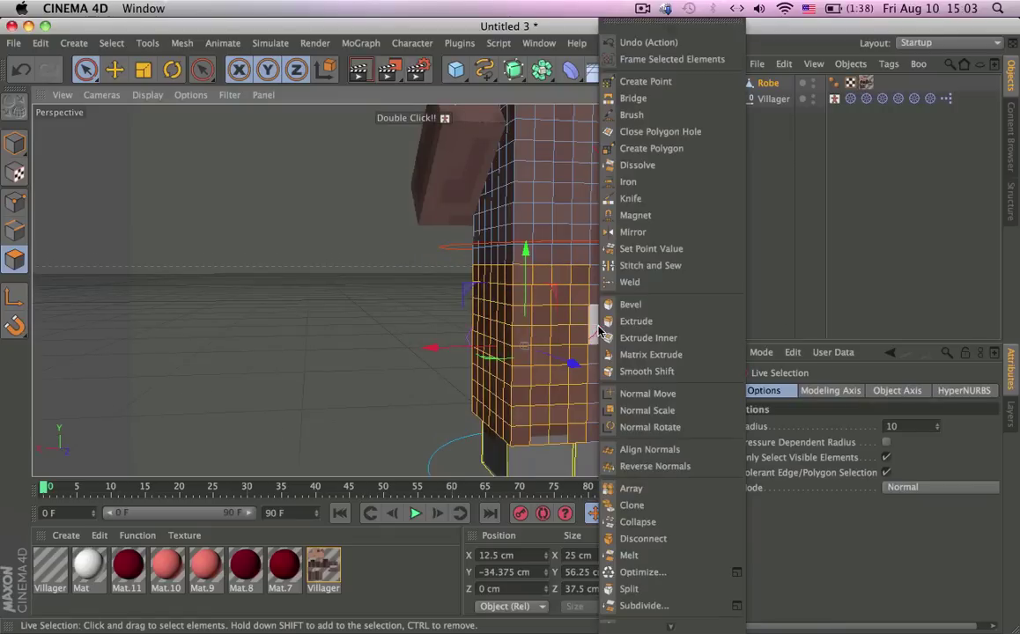
left_click(640, 590)
key("Delete")
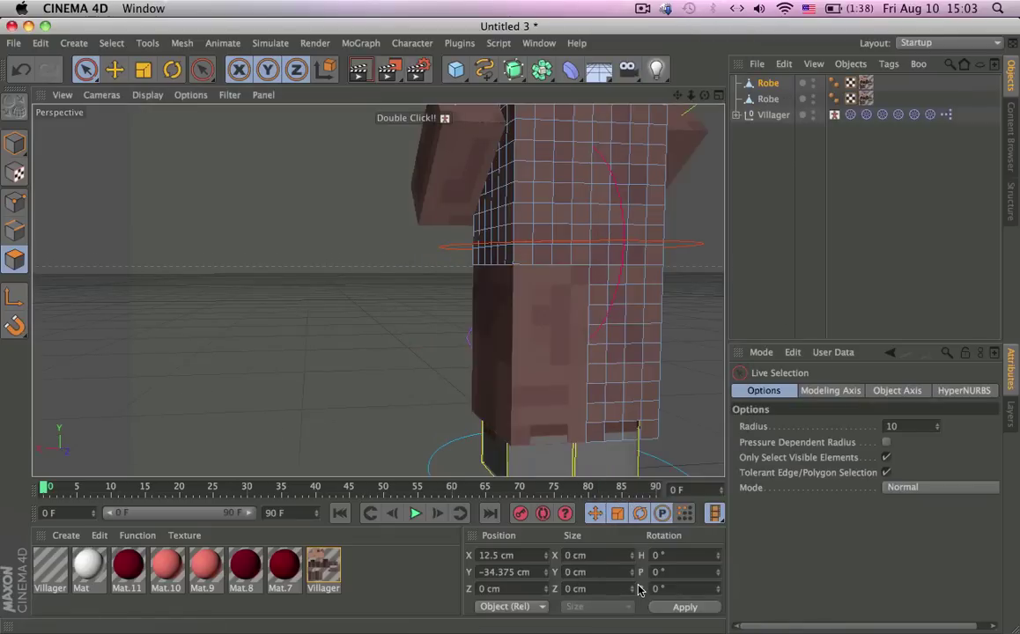
left_click_drag(583, 317, 757, 339, "alt")
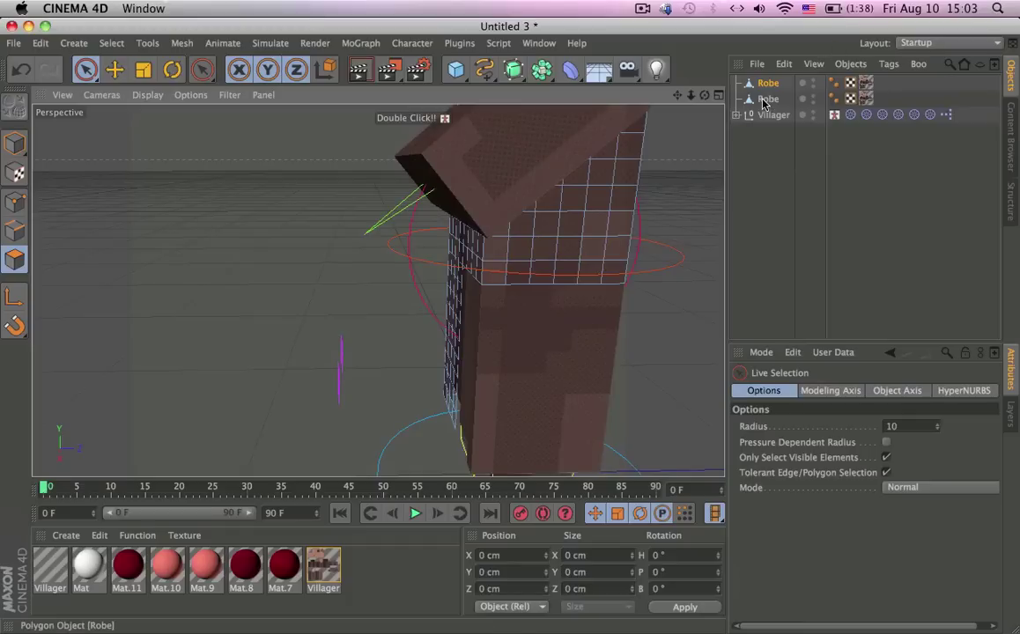
- Select the lower front polygons over the right leg on the original Robe
left_click(764, 101)
left_click_drag(476, 339, 683, 303, "alt")
left_click(767, 84)
middle_click_drag(536, 230, 603, 118, "alt")
left_click_drag(498, 196, 565, 196, "alt")
left_click(421, 189)
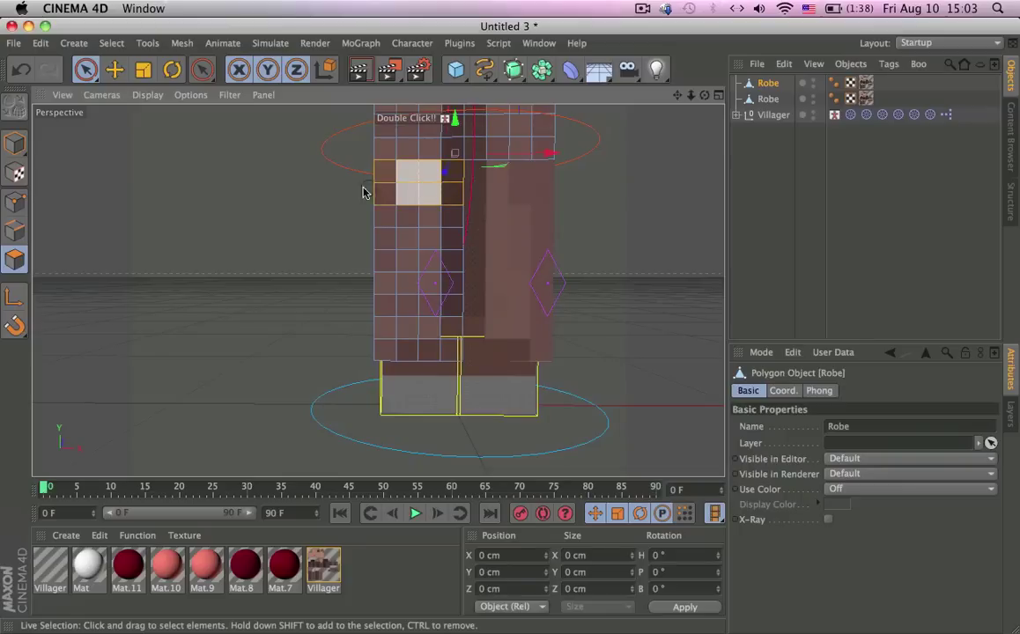
left_click_drag(467, 314, 238, 308)
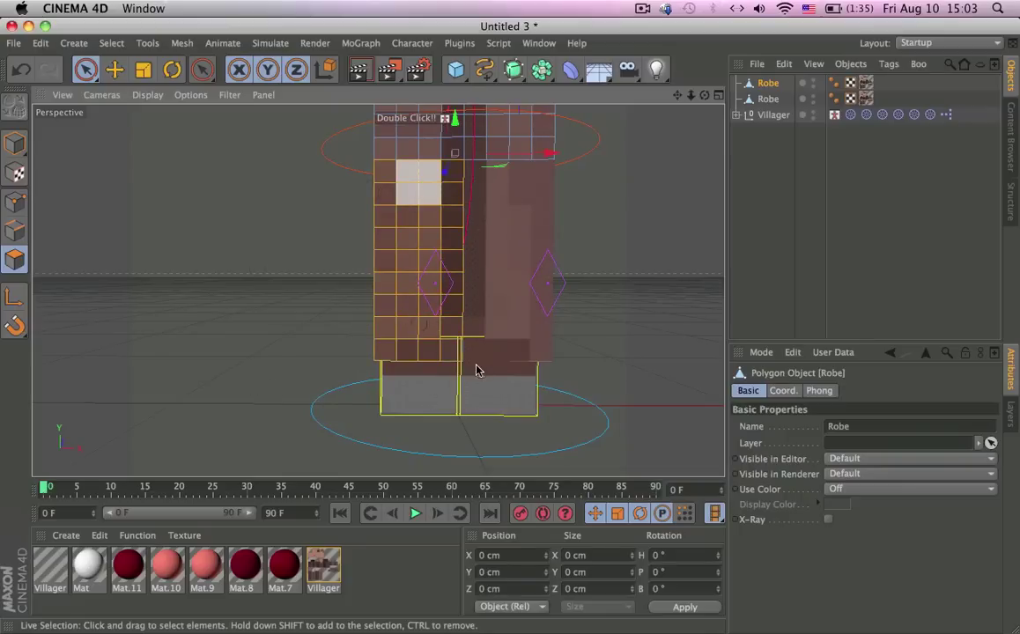
- Extend the selection around the side and back of the Robe's right leg area, deselecting the excess polygons
left_click_drag(530, 284, 392, 254, "alt")
left_click_drag(337, 221, 179, 220, "alt")
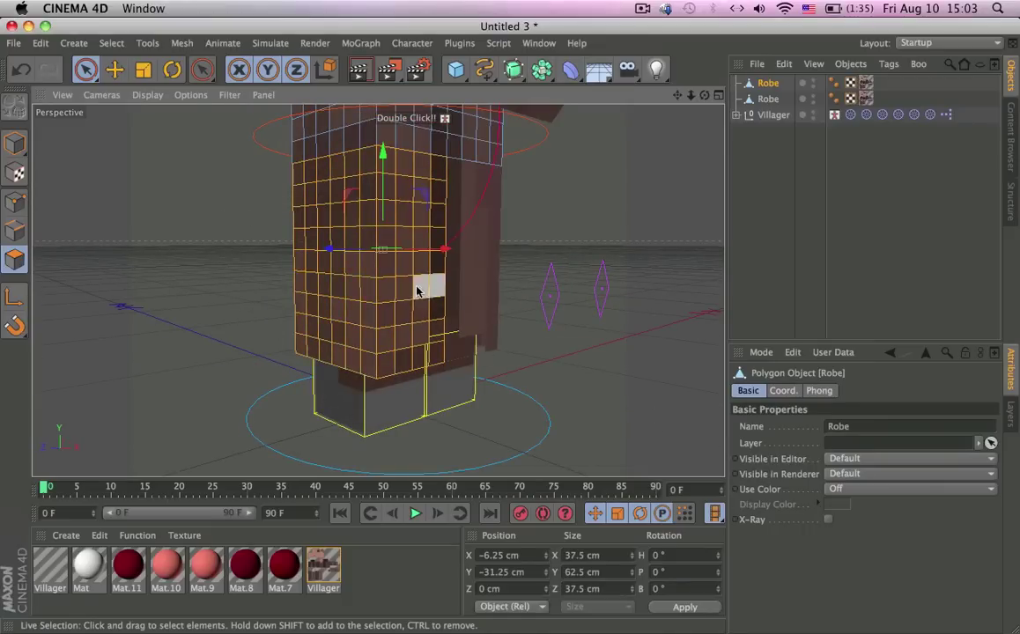
left_click_drag(418, 292, 670, 309, "alt")
scroll(393, 278, "down", 5)
left_click_drag(413, 178, 378, 176, "ctrl")
left_click_drag(477, 218, 390, 174, "alt")
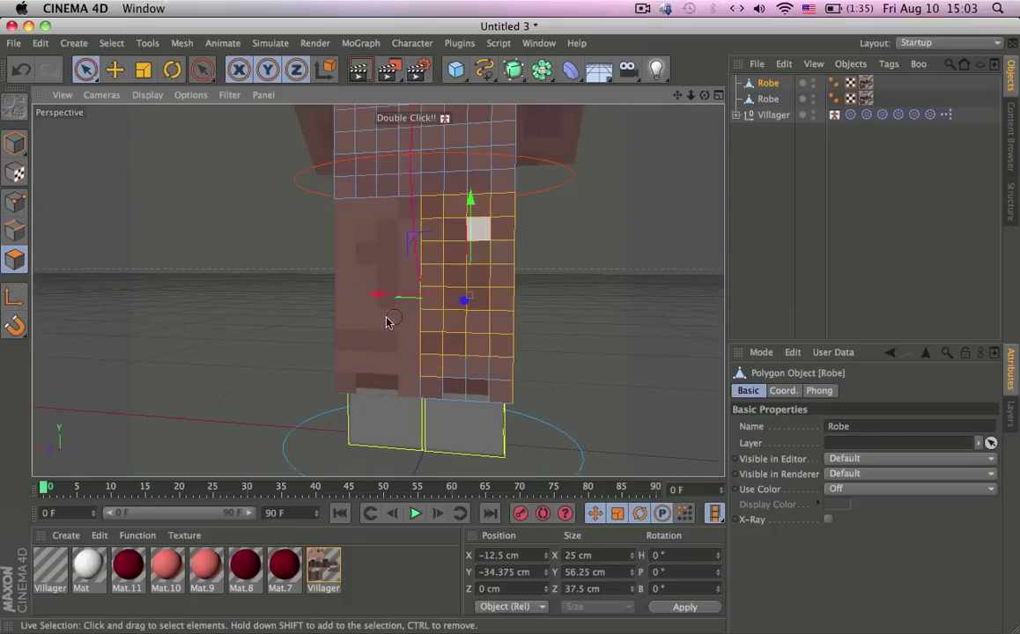
left_click_drag(454, 265, 458, 293, "alt")
right_click(460, 295)
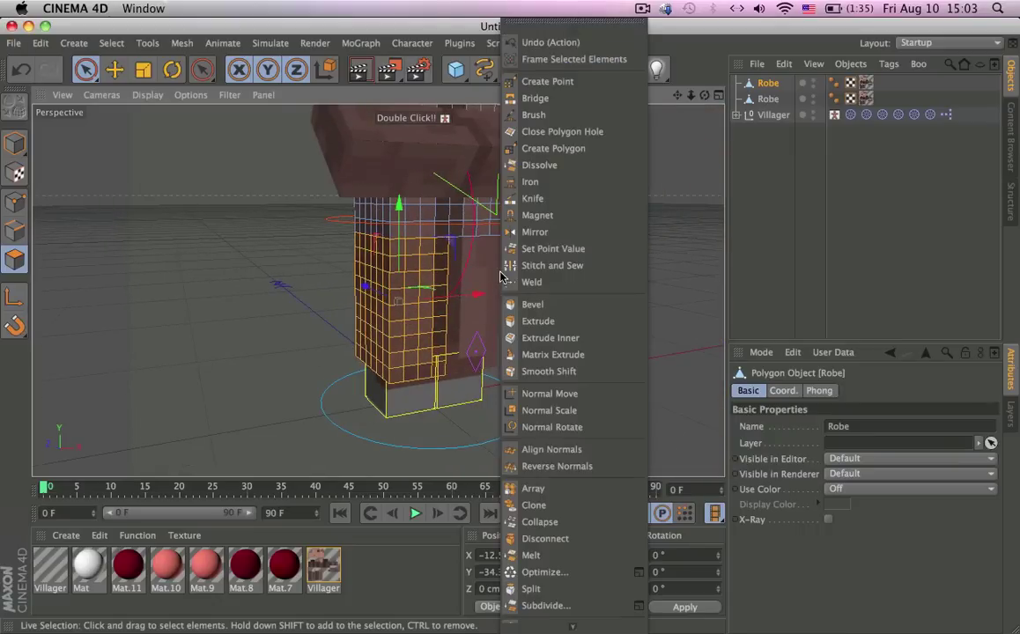
left_click(577, 585)
key("Delete")
mouse_move(392, 306)
left_mouse_down("alt")
mouse_move(608, 341)
mouse_move(394, 308)
left_mouse_up("alt")
key("super+z")
key("super+z")
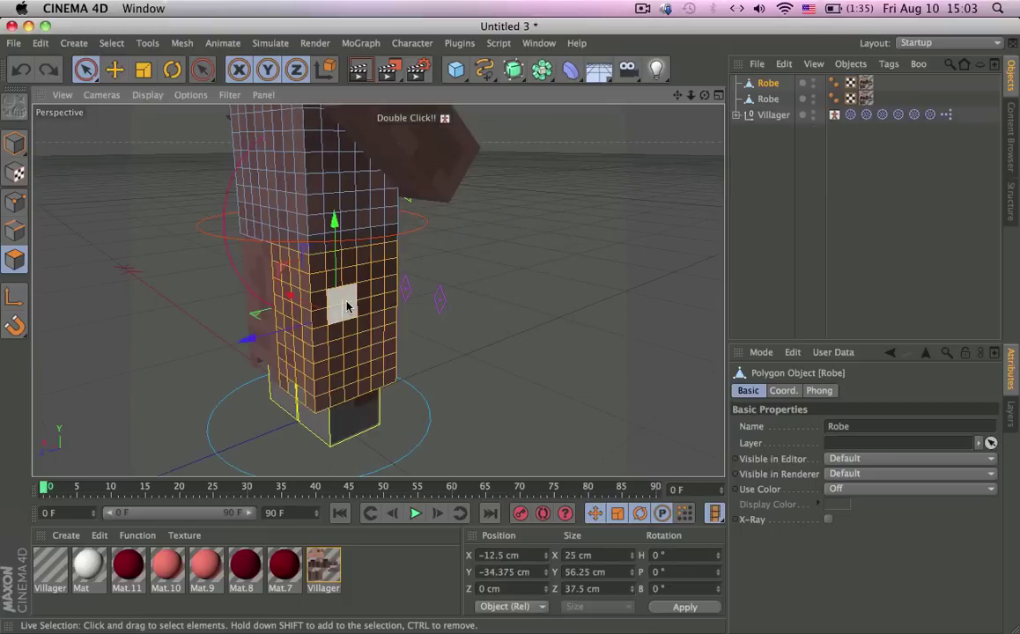
- Split the selected right-leg polygons into a separate object and delete them from the original Robe
left_click(383, 335)
right_click(527, 343)
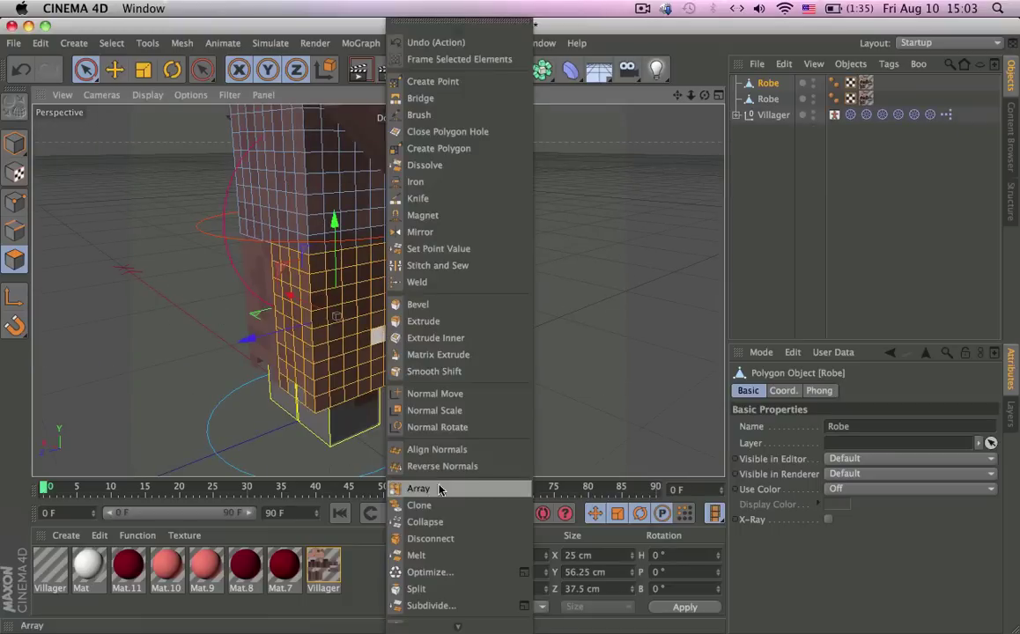
left_click(564, 603)
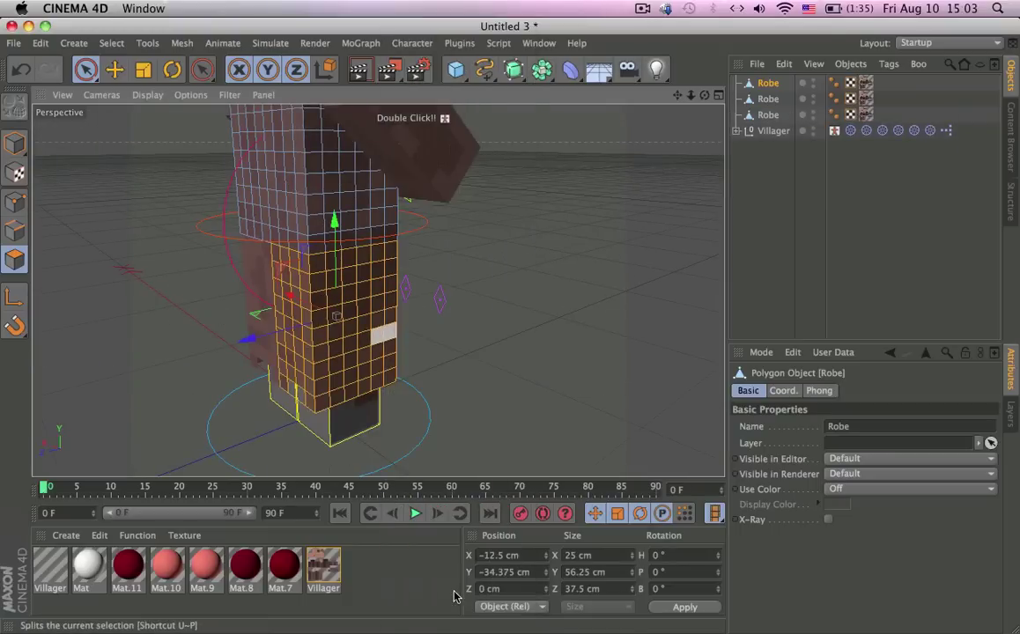
left_click(447, 451)
left_click_drag(365, 374, 9, 352, "alt")
- Add a Cloth simulation tag to each of the two split Robe leg pieces
left_click(780, 99)
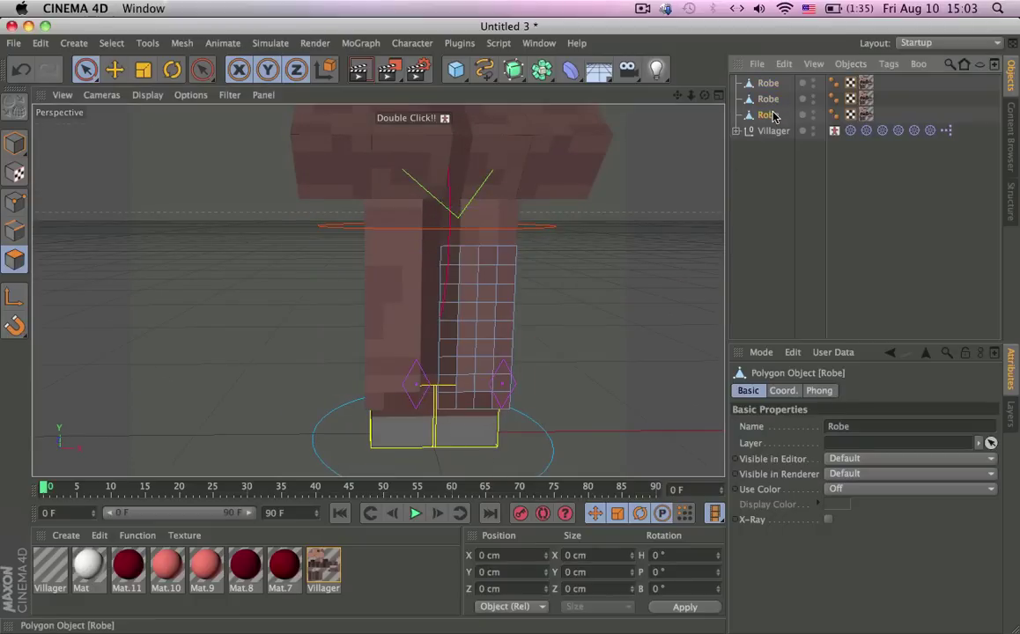
right_click(775, 106)
mouse_move(844, 174)
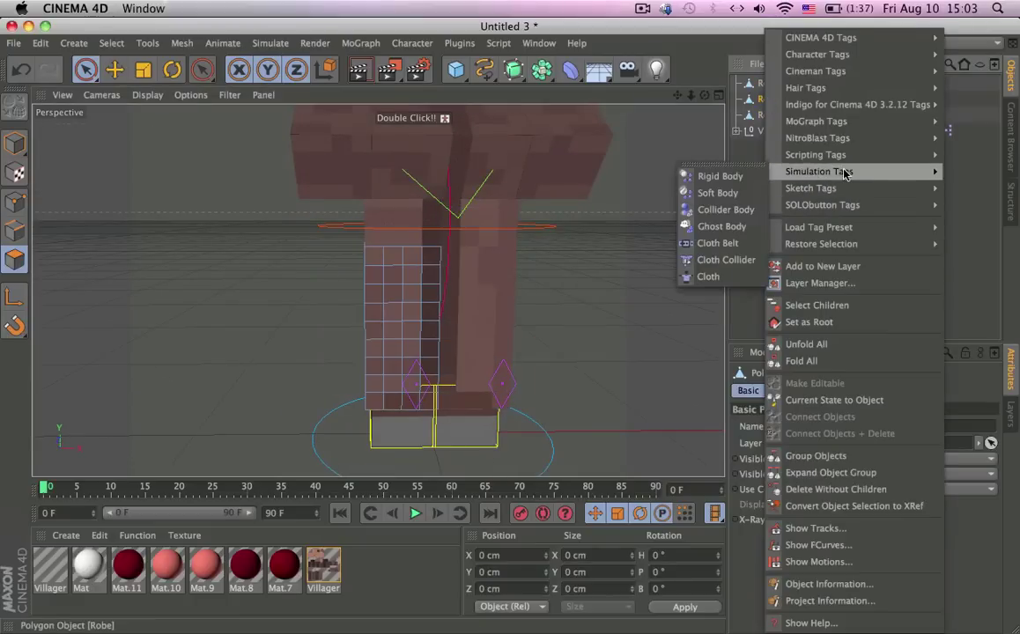
left_click(709, 277)
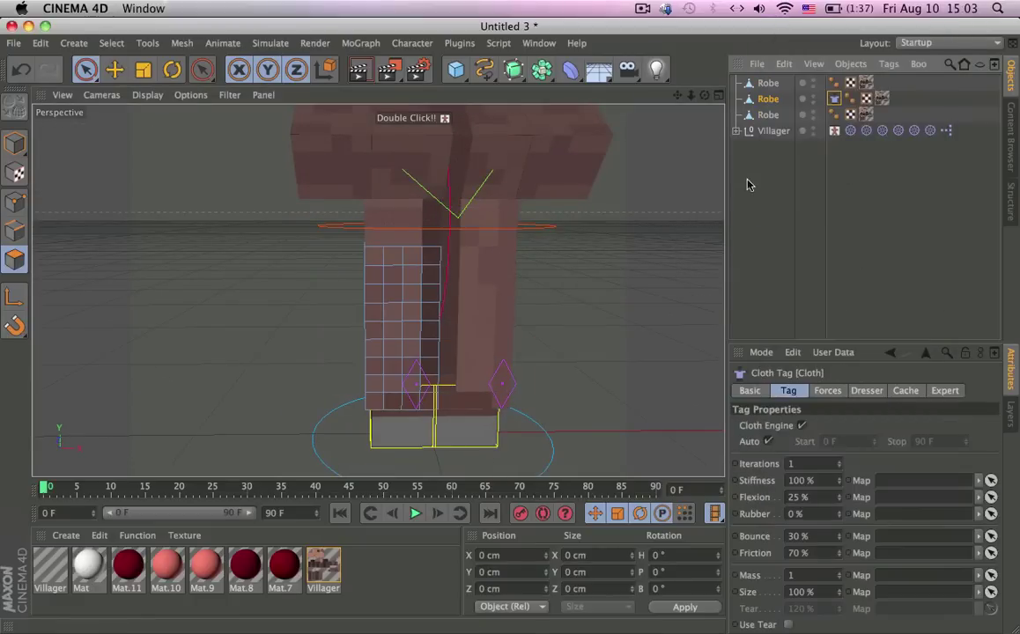
right_click(770, 118)
mouse_move(842, 171)
left_click(715, 276)
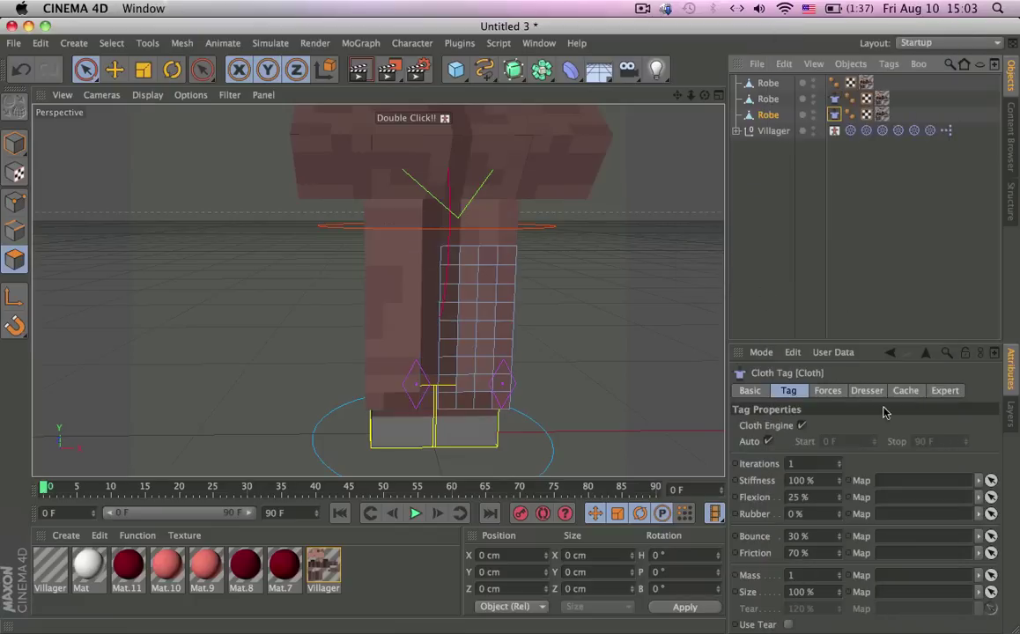
- Inspect the shared properties of both Cloth tags, and clear the selection
left_click(833, 98)
left_click(832, 112, "shift")
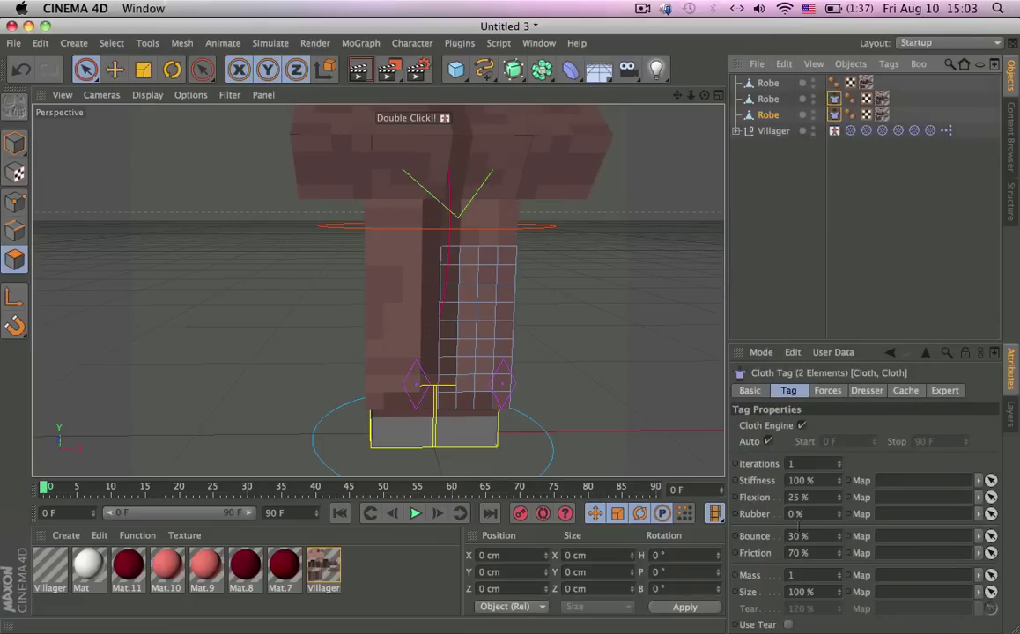
left_click(812, 463)
left_click(815, 155)
- Add a Cloth Belt simulation tag to each of the two Robe leg pieces
left_click(776, 116)
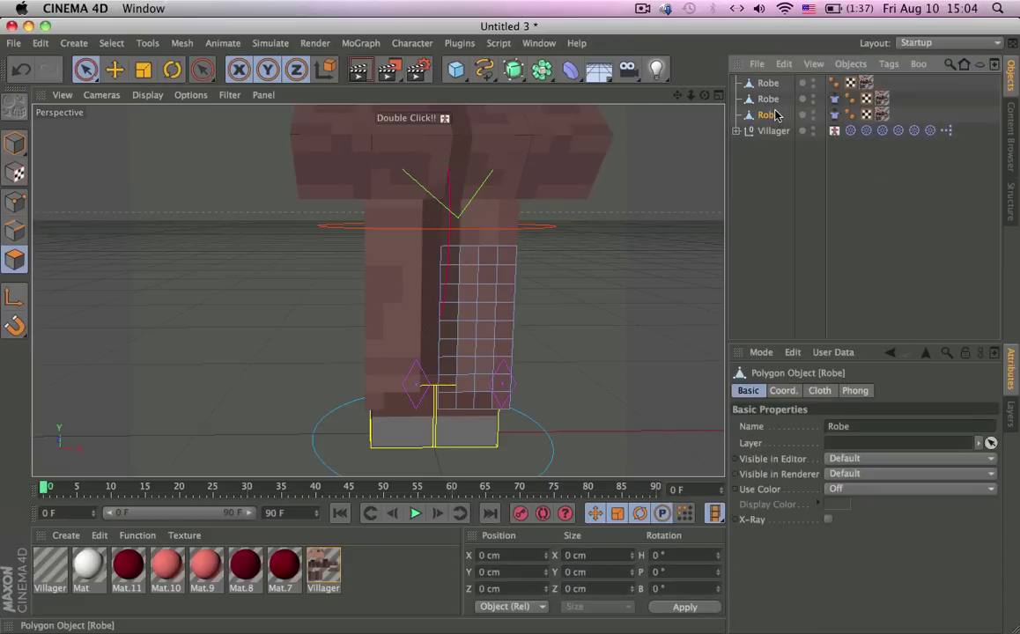
left_click(772, 100)
left_click(777, 116)
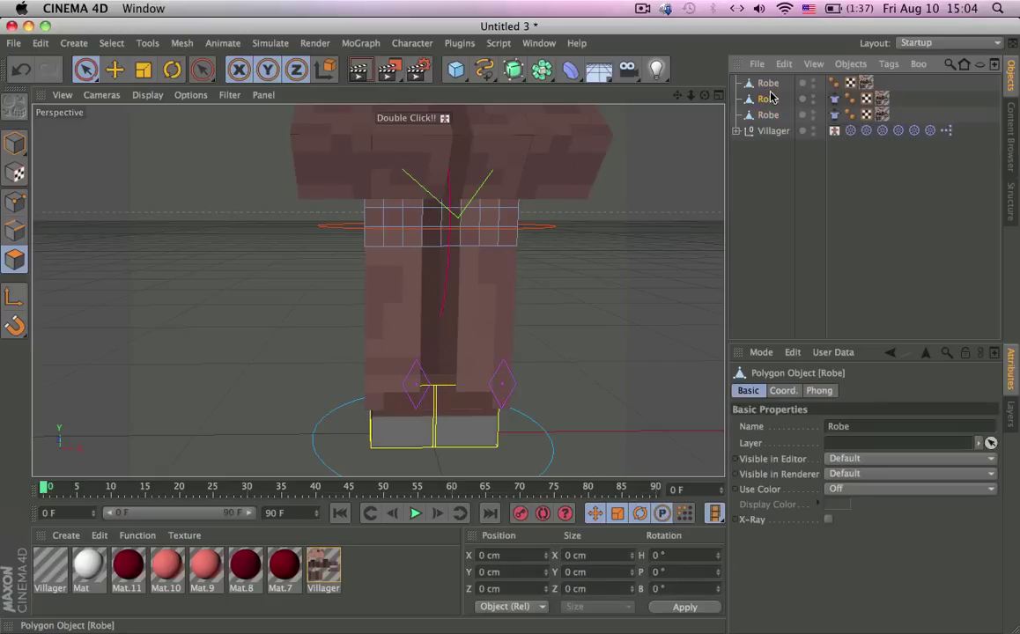
right_click(771, 99)
mouse_move(857, 171)
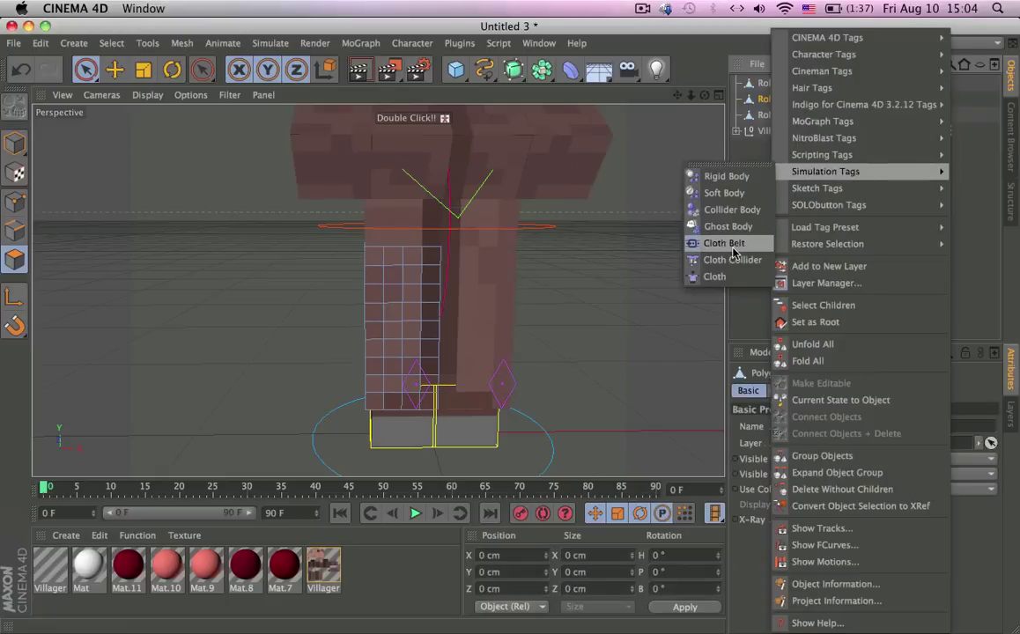
left_click(723, 243)
right_click(767, 115)
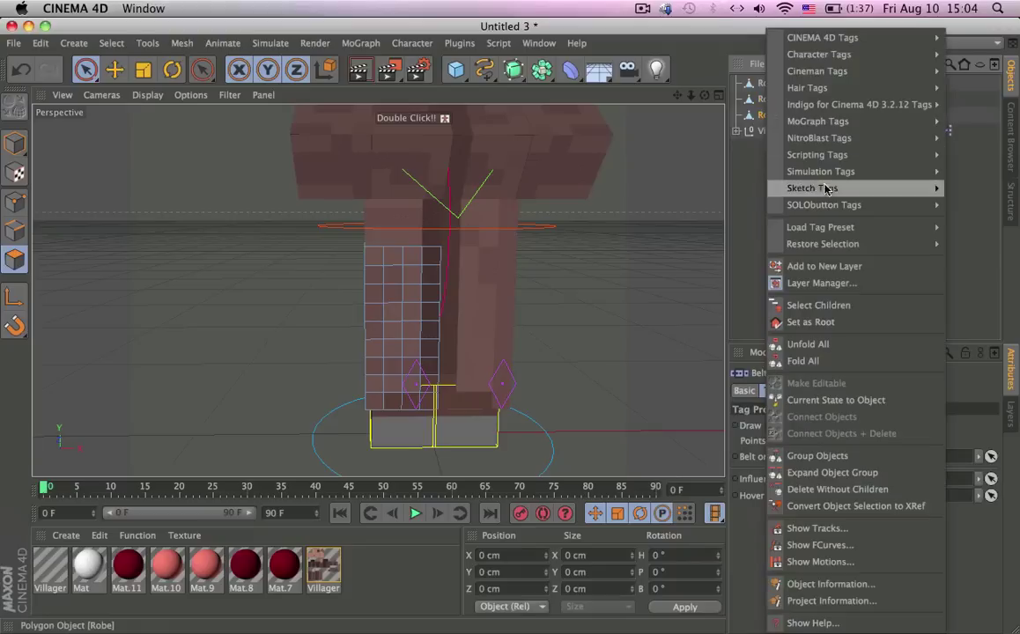
mouse_move(845, 171)
left_click(718, 242)
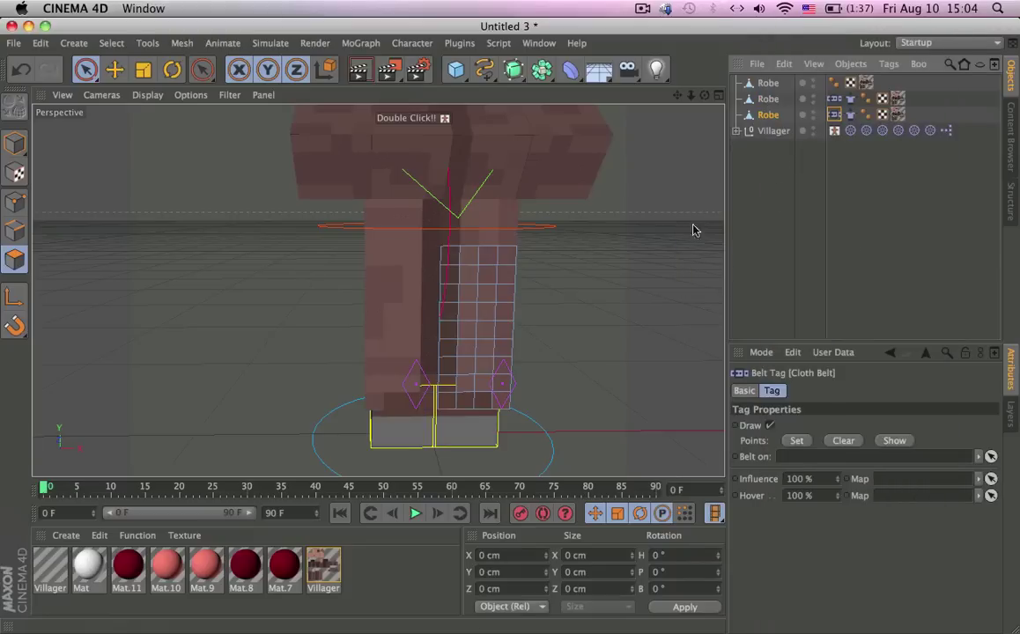
- Play the cloth simulation briefly to check the leg pieces, and return the timeline to frame 0
middle_click_drag(496, 255, 489, 212, "alt")
left_click(419, 513)
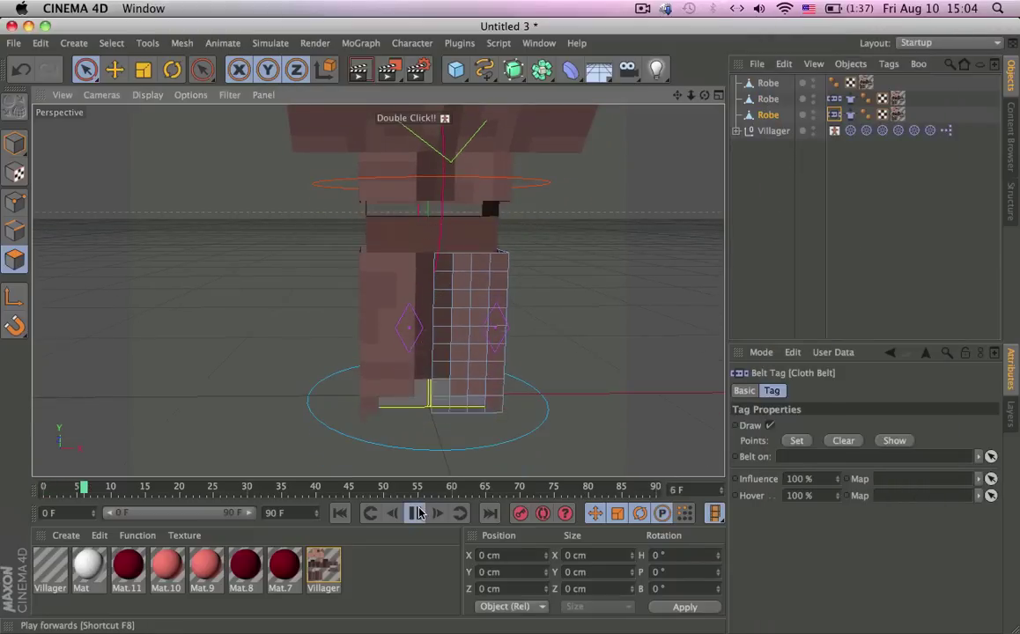
left_click(416, 514)
left_click_drag(414, 486, 3, 467)
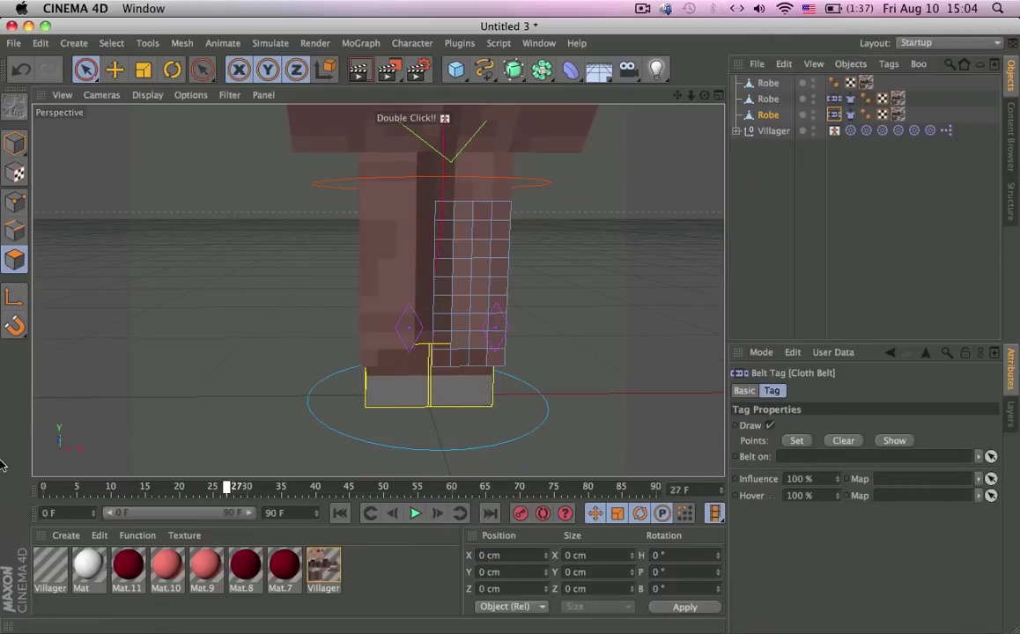
left_click_drag(506, 257, 323, 199, "alt")
scroll(323, 199, "up", 3)
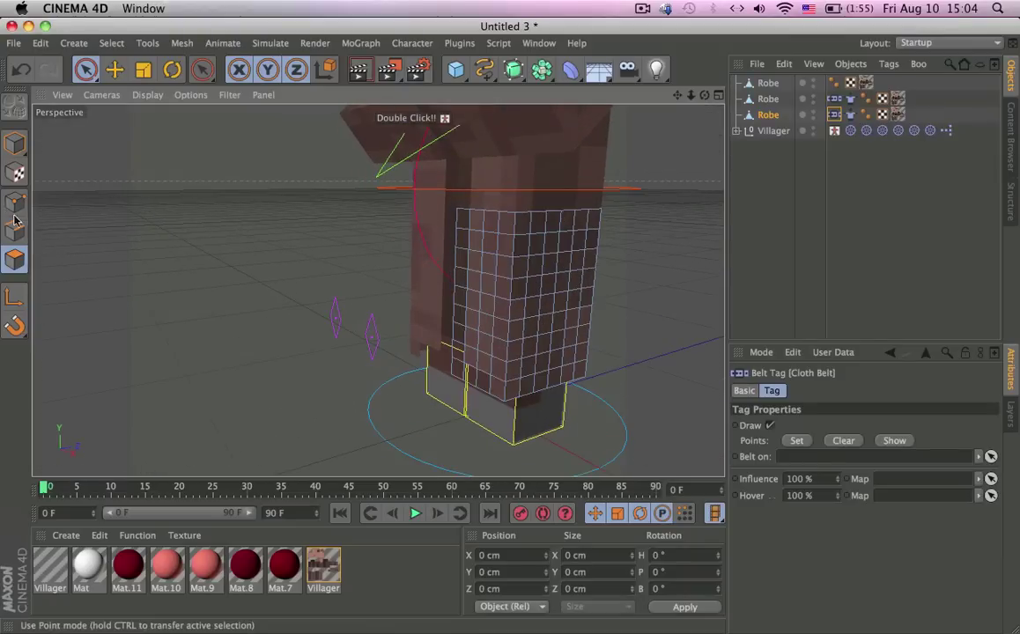
left_click(15, 143)
left_click(609, 171)
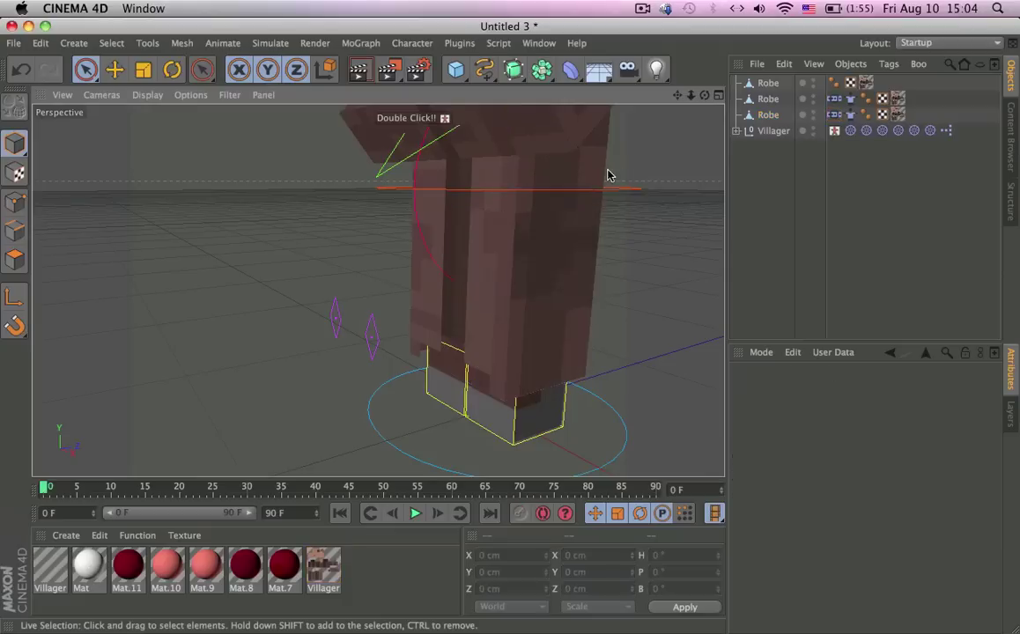
left_click(558, 172)
left_click_drag(560, 173, 428, 195, "alt")
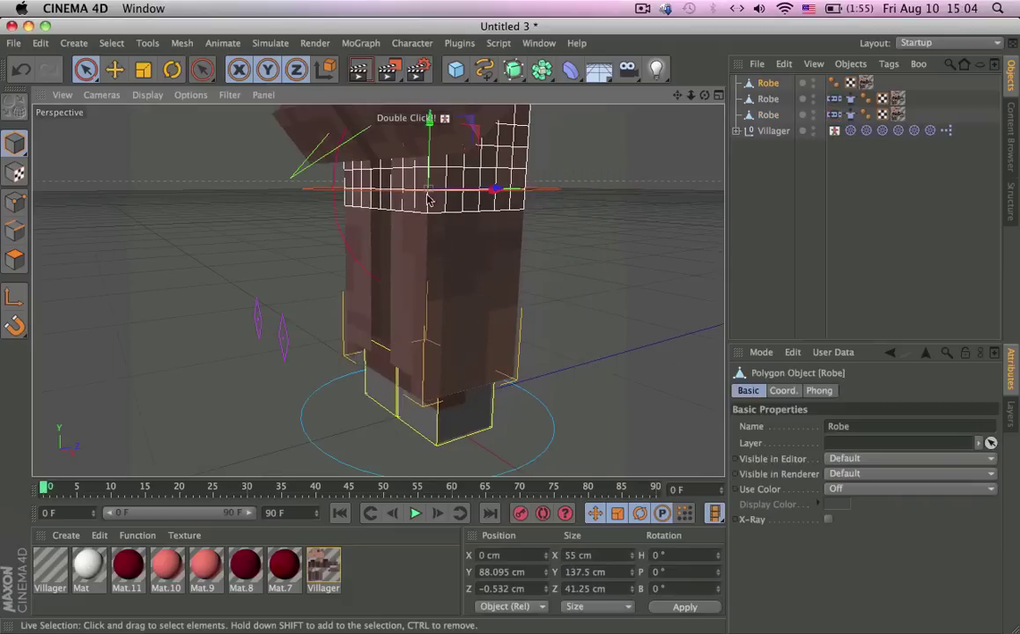
- Switch to point editing, select the two Robe leg pieces, and clear the selection again
left_click(15, 200)
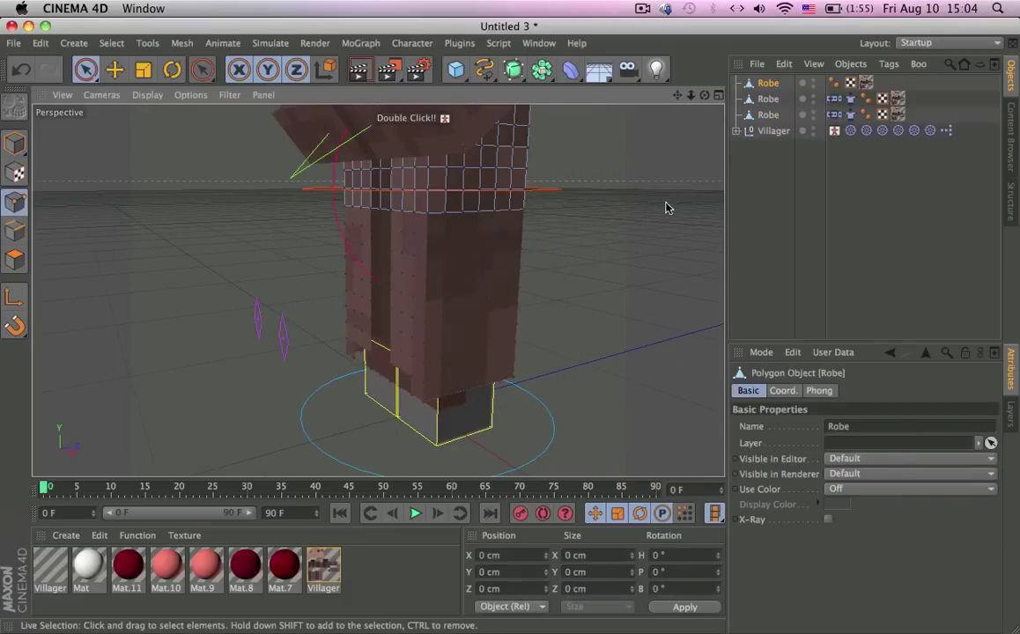
left_click(763, 101)
left_click(772, 115, "shift")
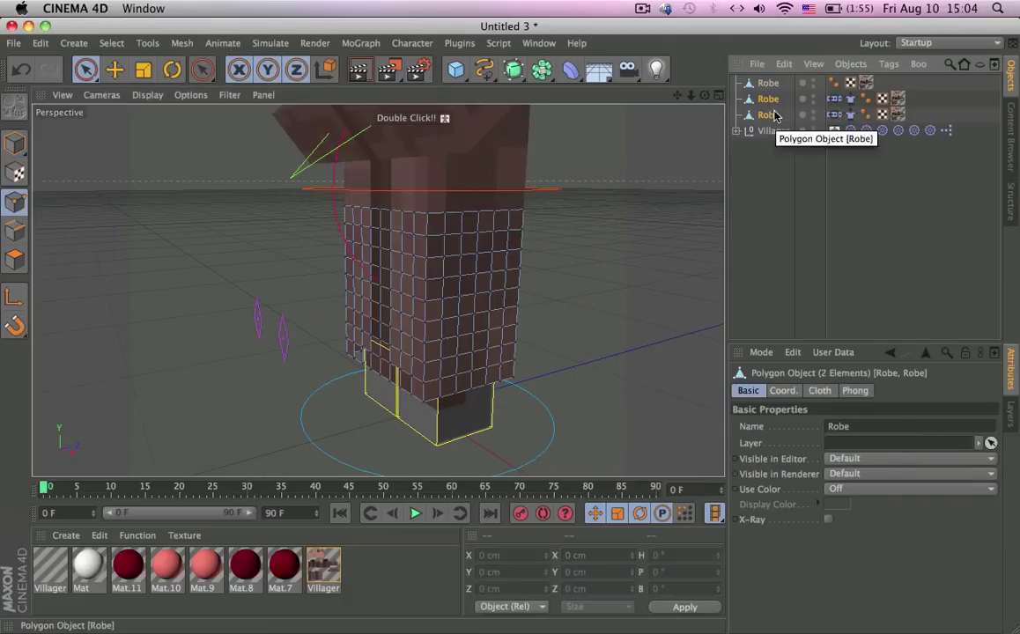
right_click(716, 196)
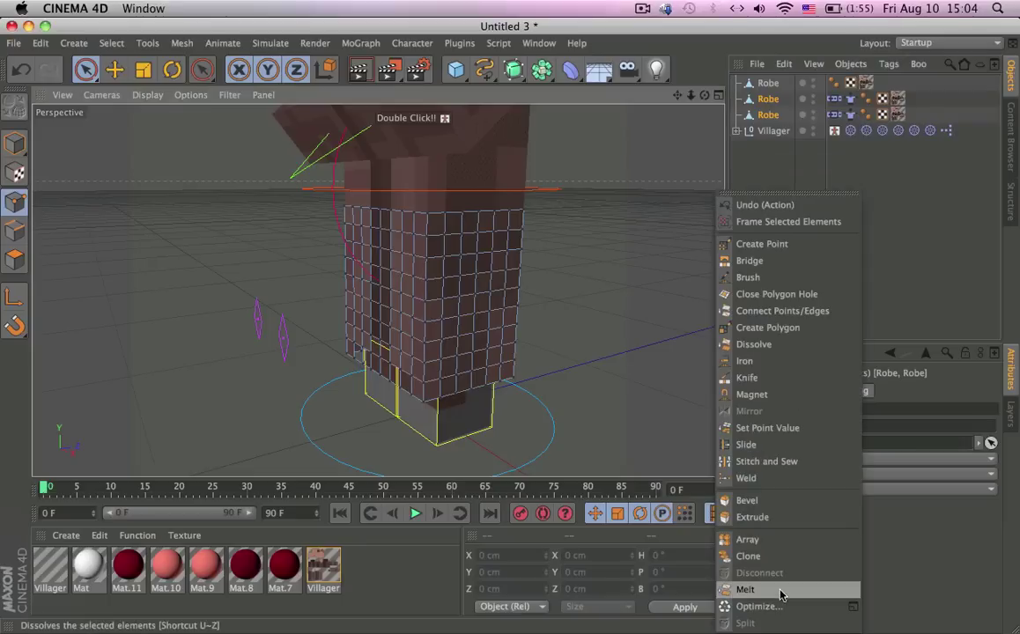
left_click(849, 178)
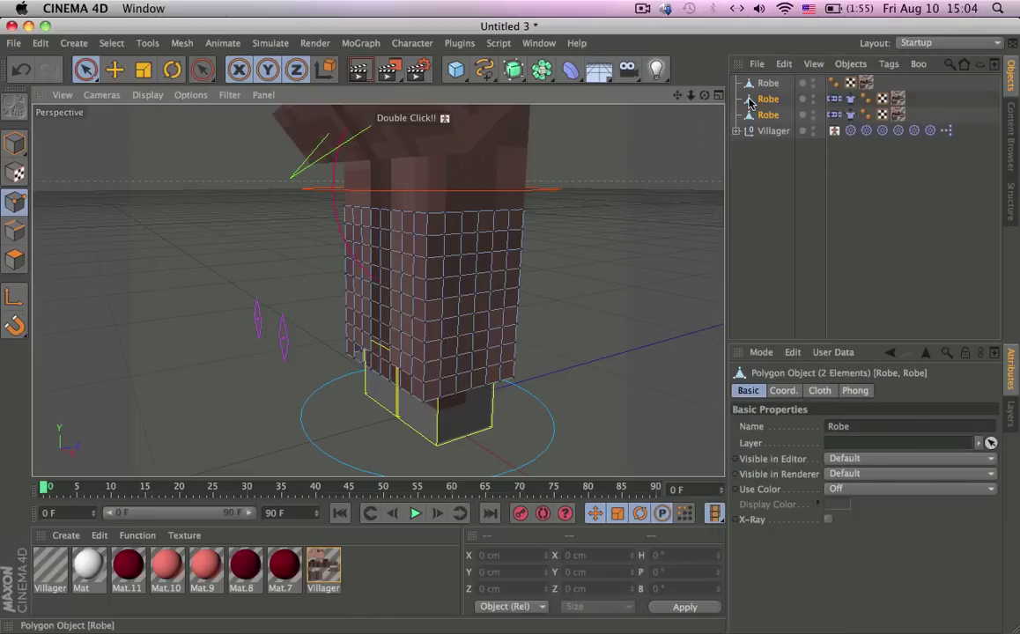
left_click(829, 100)
left_click(841, 212)
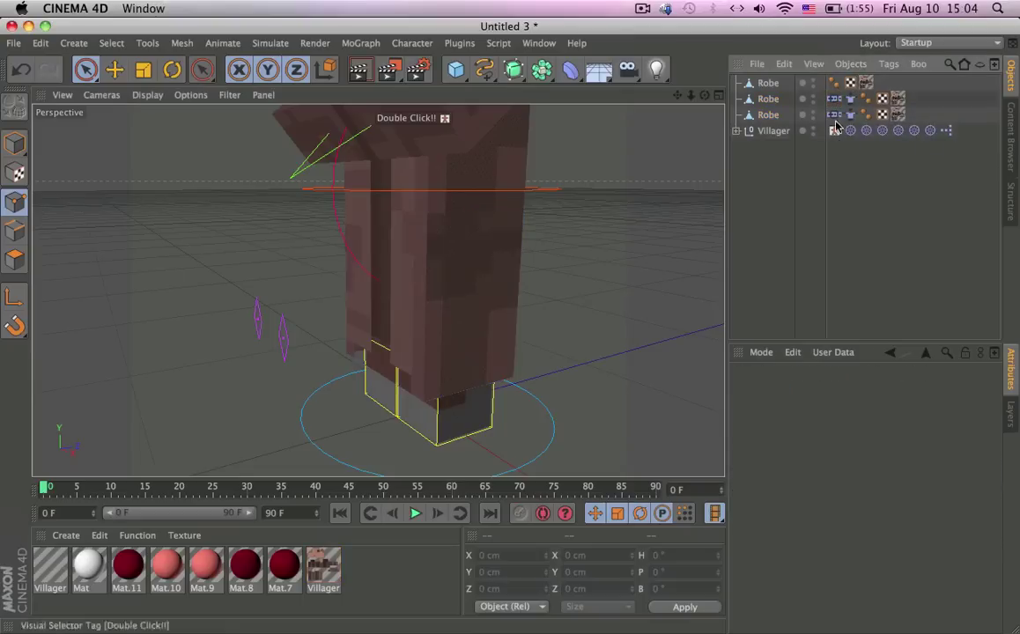
- Select the top edge row of points on the lowest-listed Robe leg piece with Loop Selection, stopping at boundary edges
left_click(768, 115)
left_click_drag(520, 189, 633, 178, "alt")
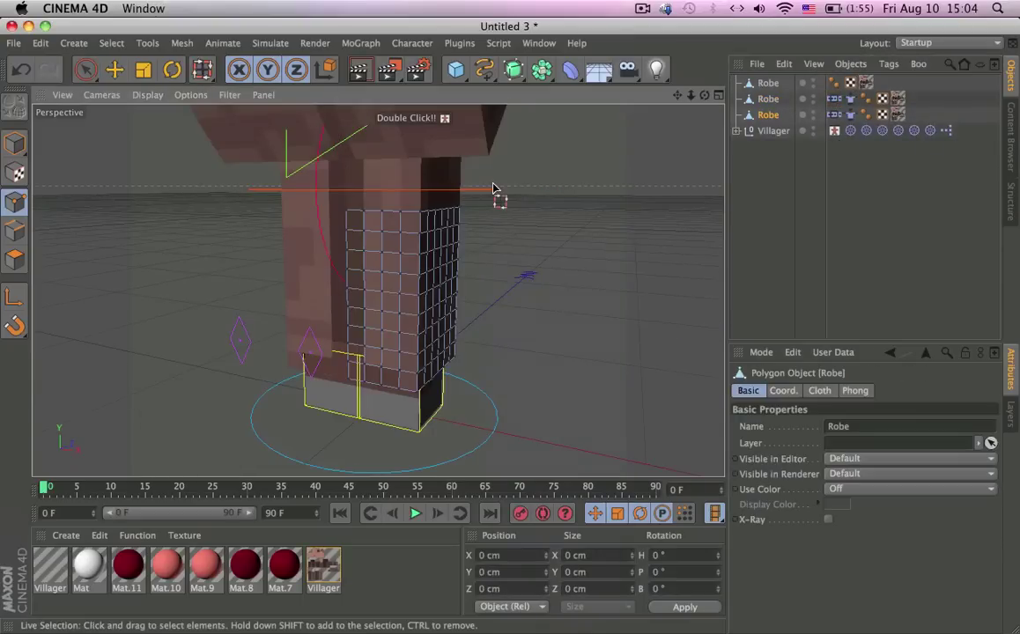
key("u")
key("l")
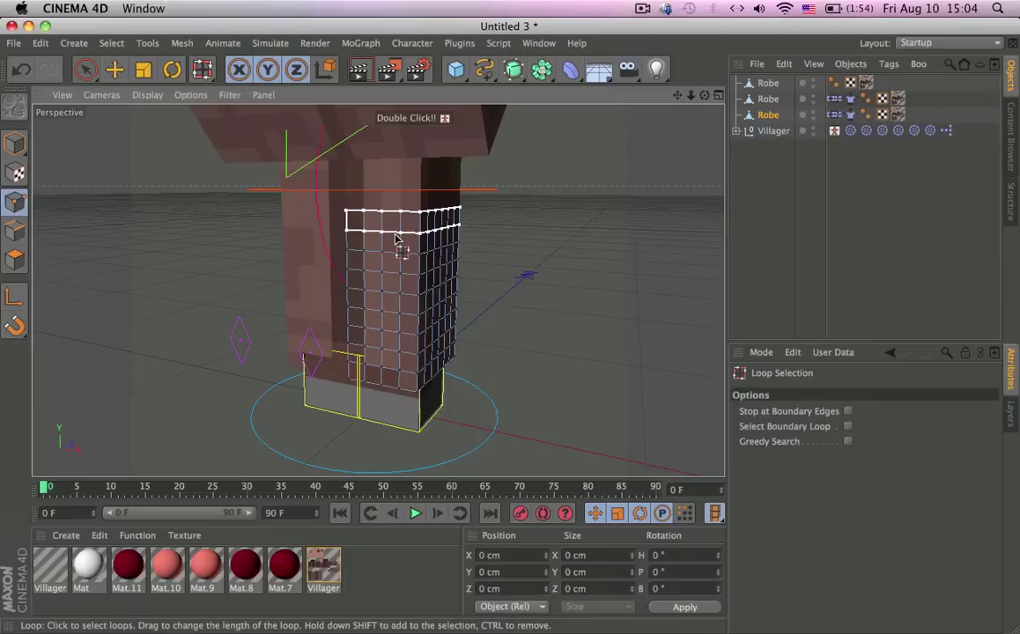
left_click(396, 238)
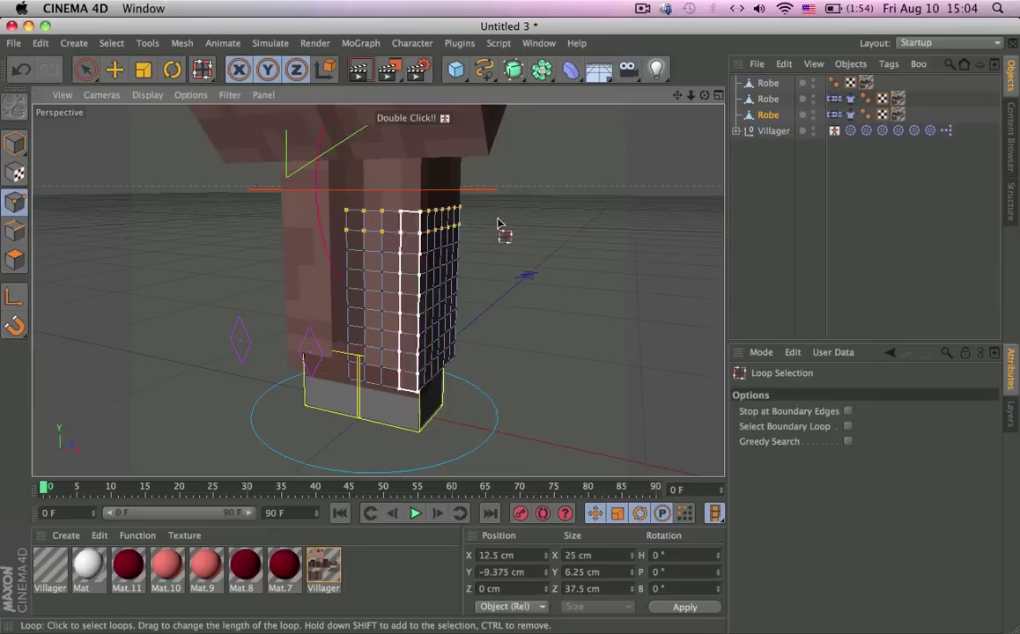
right_click(453, 244)
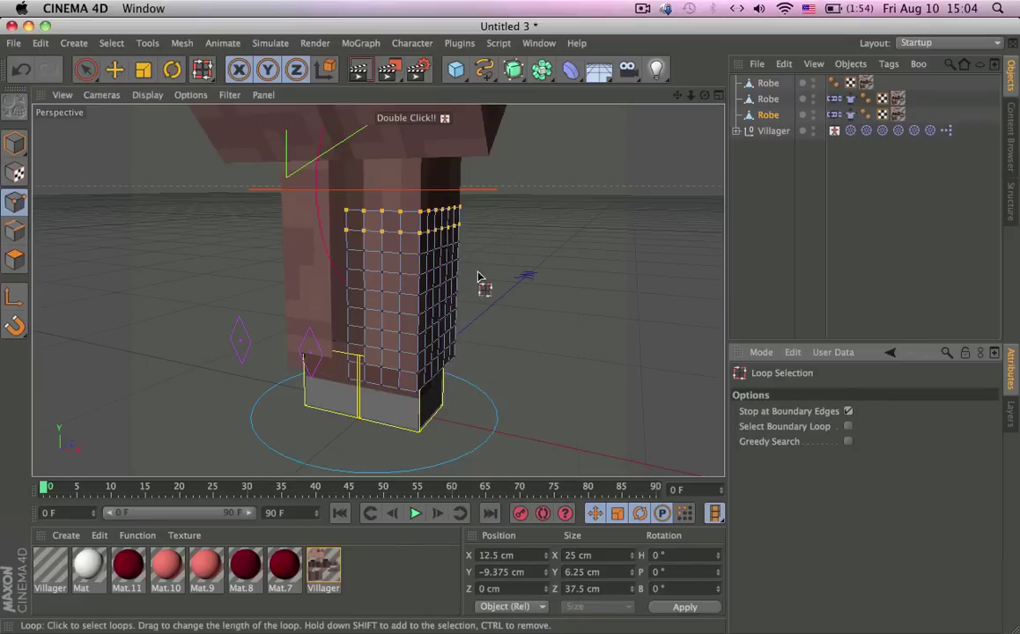
left_click(408, 239)
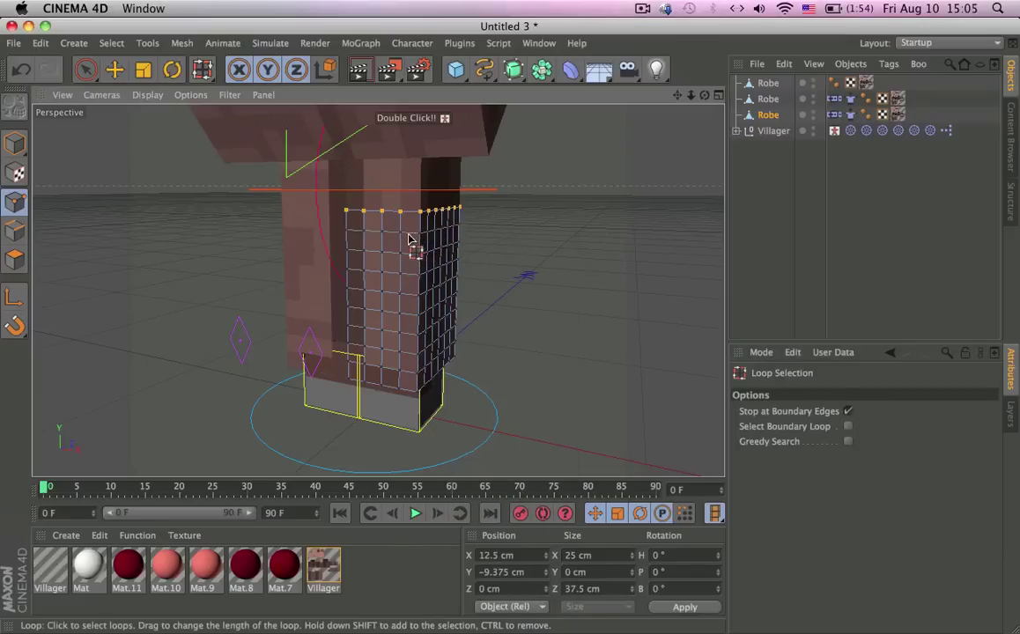
left_click_drag(514, 259, 558, 250, "alt")
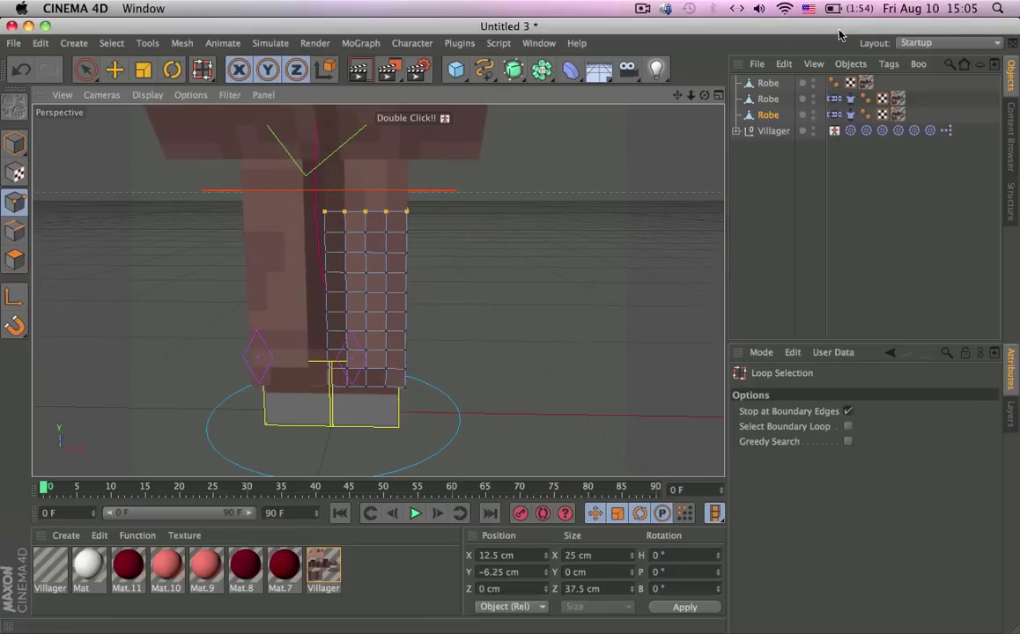
- In that leg piece's Cloth Belt tag, belt the selected points onto the upper Robe and turn off Draw
left_click(834, 114)
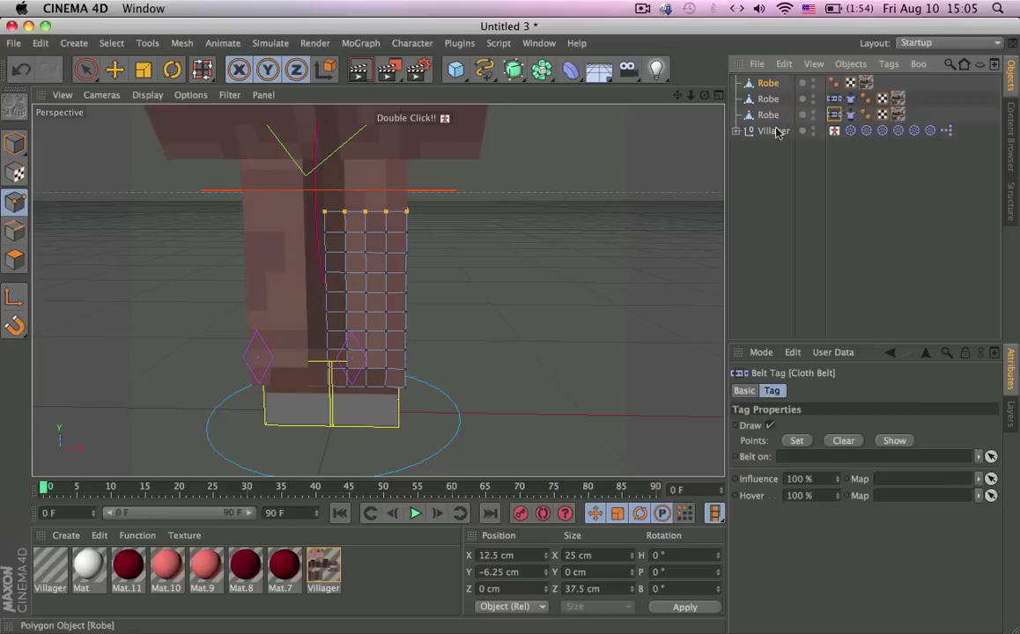
left_click(768, 82)
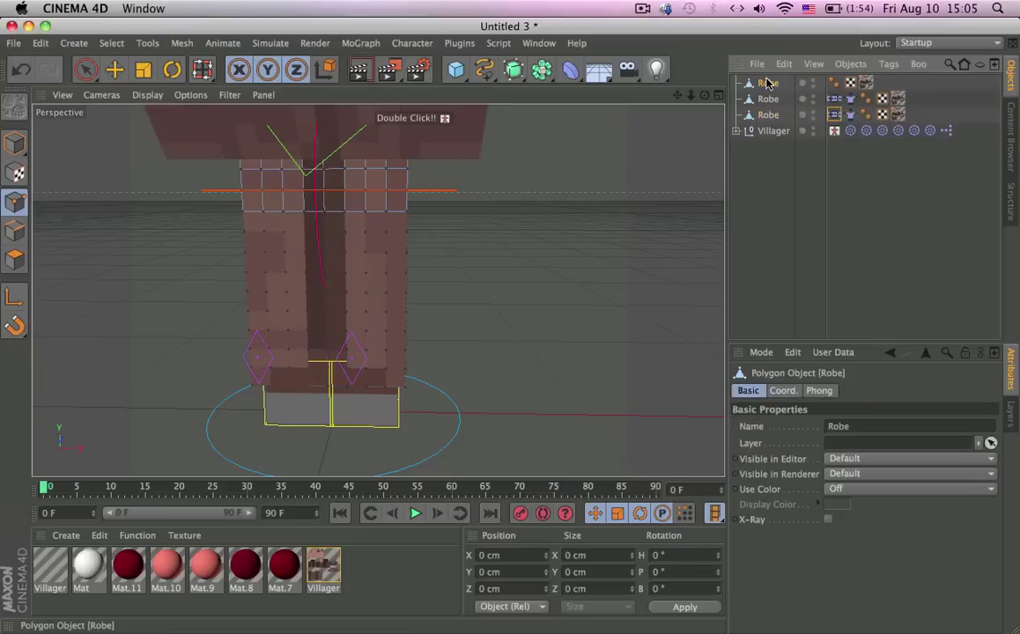
left_click(768, 116)
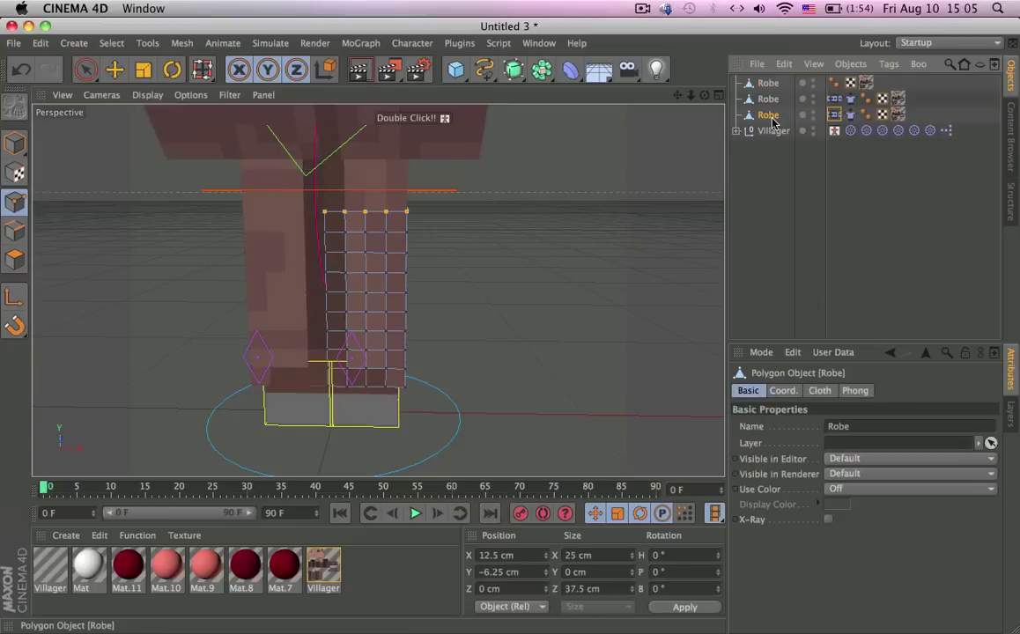
left_click(836, 116)
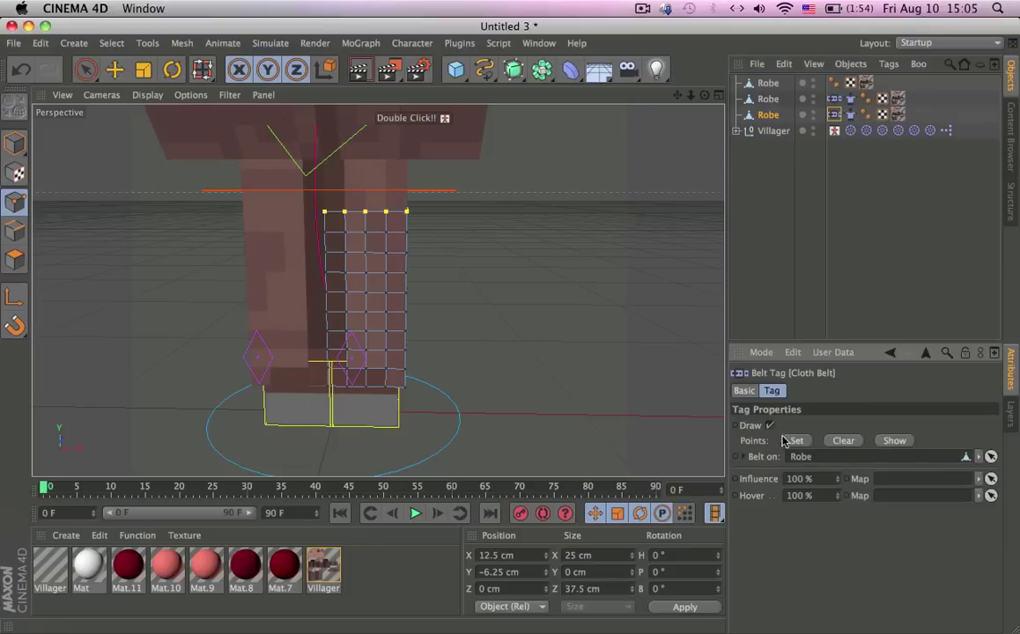
middle_click_drag(369, 353, 409, 379, "alt")
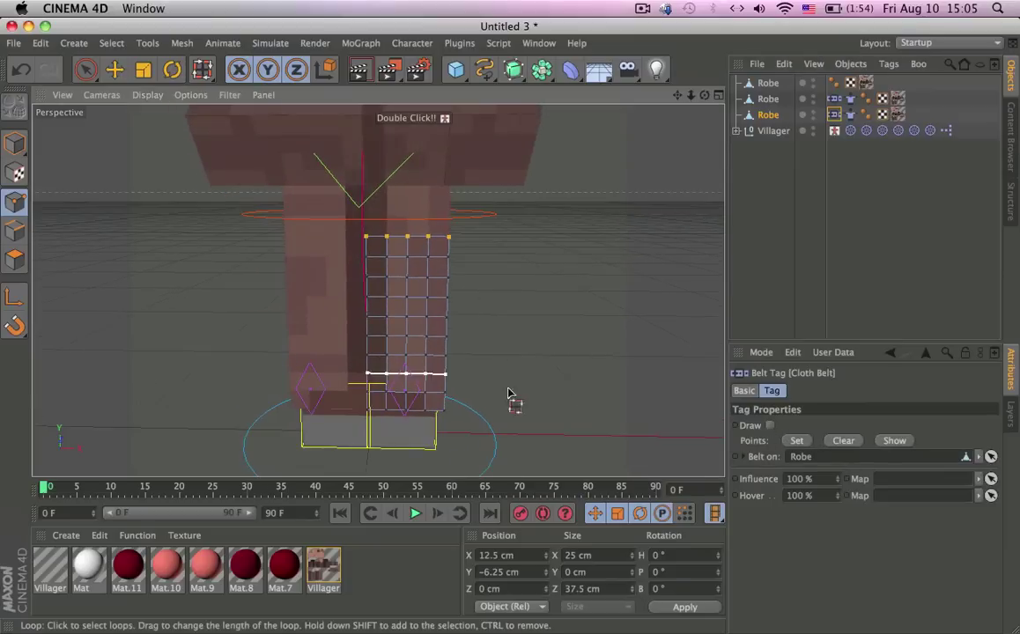
left_click(777, 233)
- Play the cloth simulation to check the belted leg piece, and switch to model editing
left_click_drag(577, 235, 493, 237, "alt")
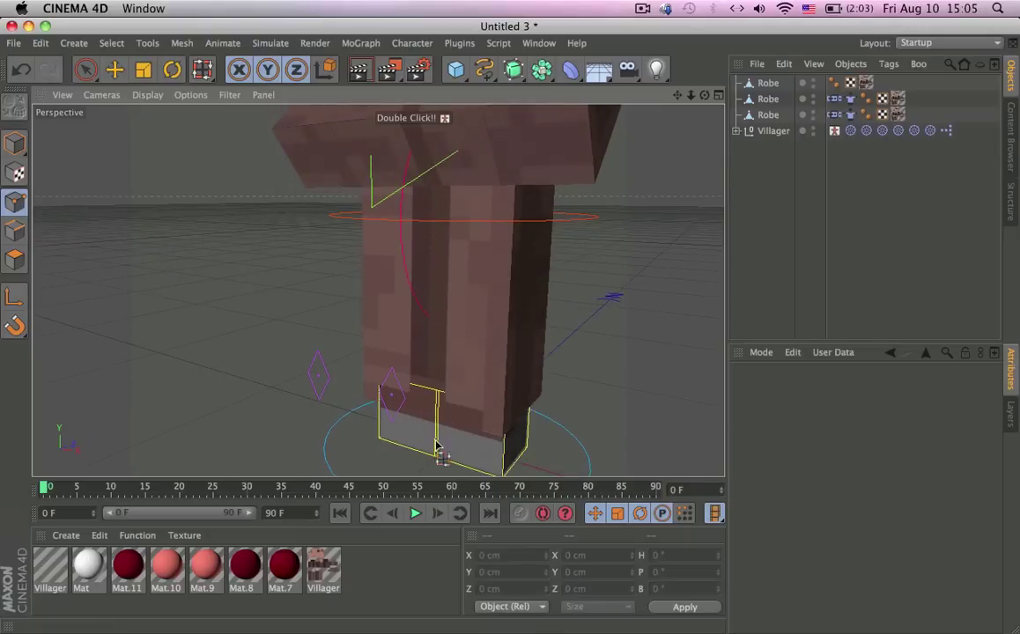
left_click(415, 514)
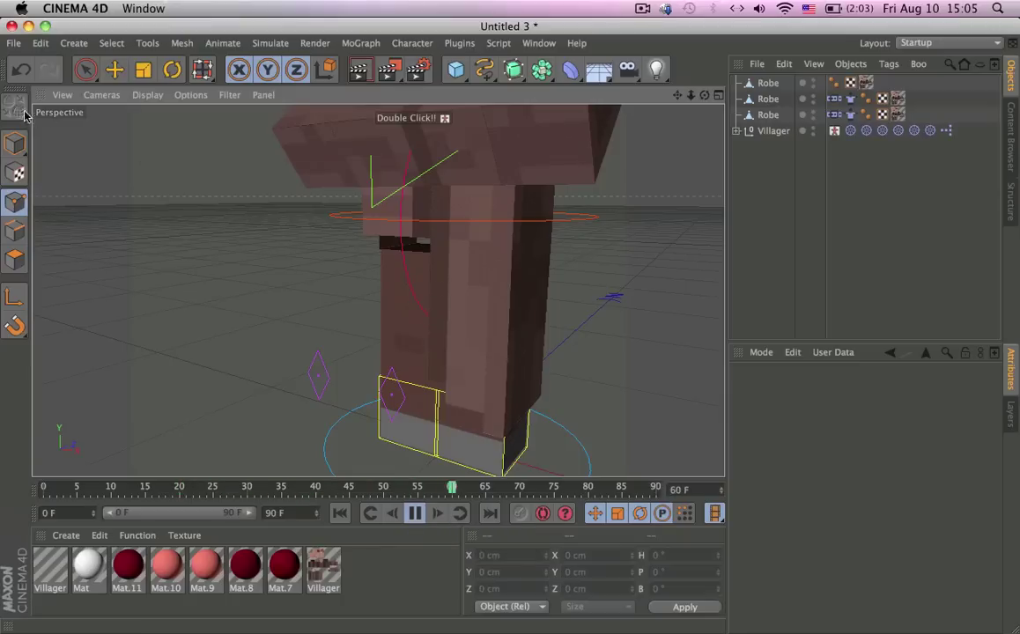
left_click(16, 143)
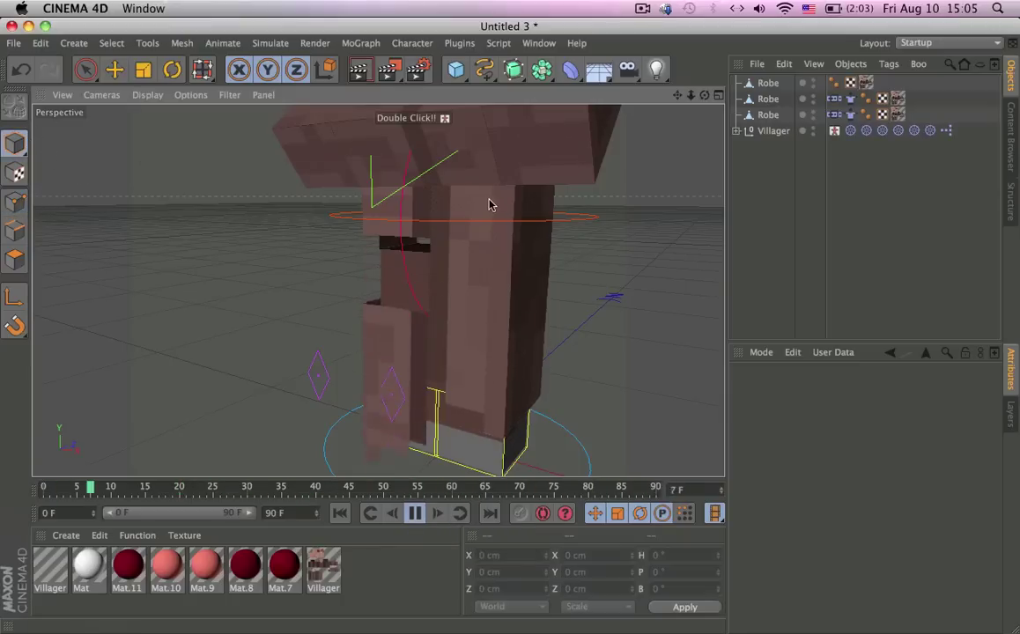
- Try moving the upper Robe while the simulation plays, and undo the move
left_click(89, 68)
left_click(471, 220)
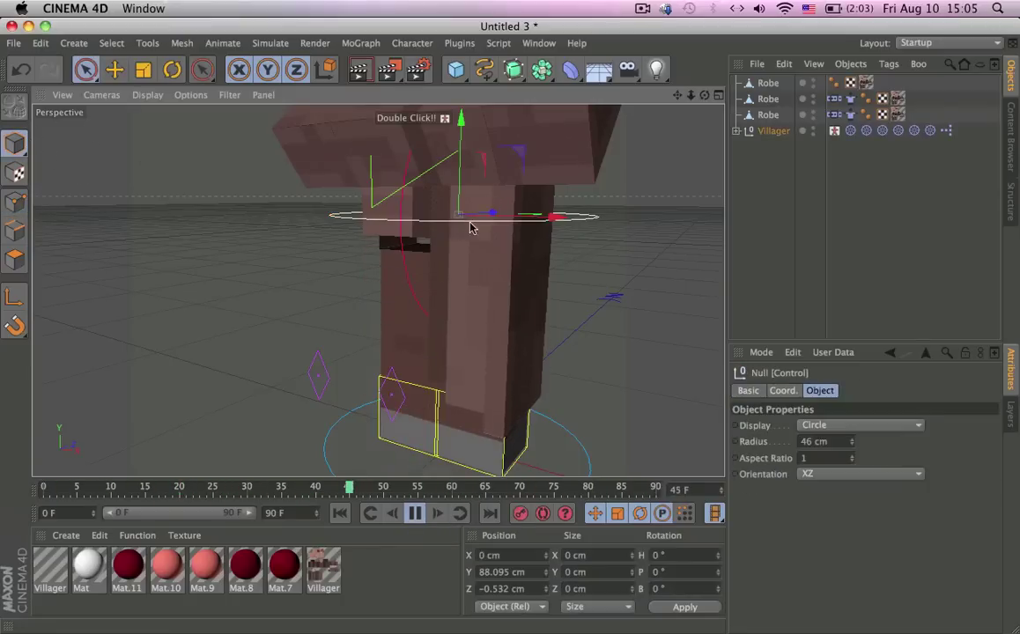
left_click(593, 202)
key("e")
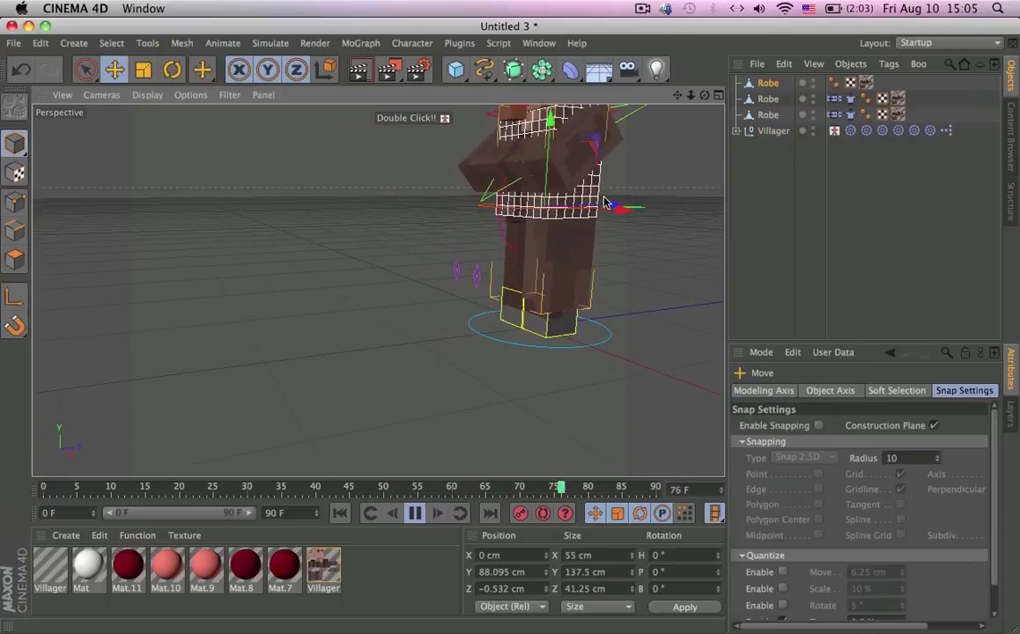
left_click_drag(595, 209, 248, 229)
left_click_drag(665, 247, 837, 234, "alt")
key("z")
key("super+z")
- Stop the simulation playback and return the timeline to frame 0
left_click_drag(376, 205, 125, 234, "alt")
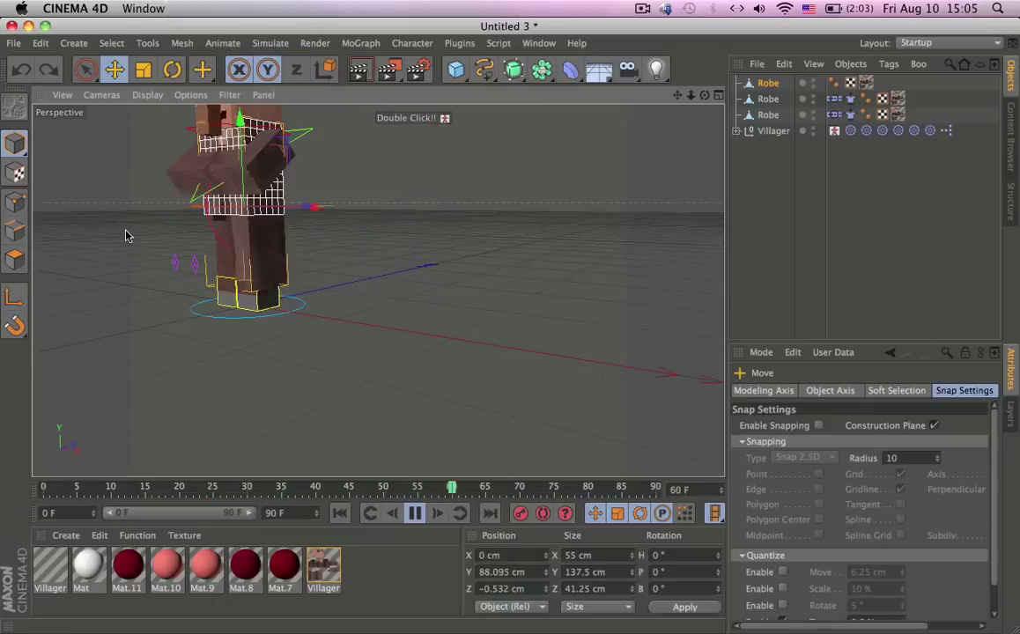
middle_click_drag(125, 234, 215, 279, "alt")
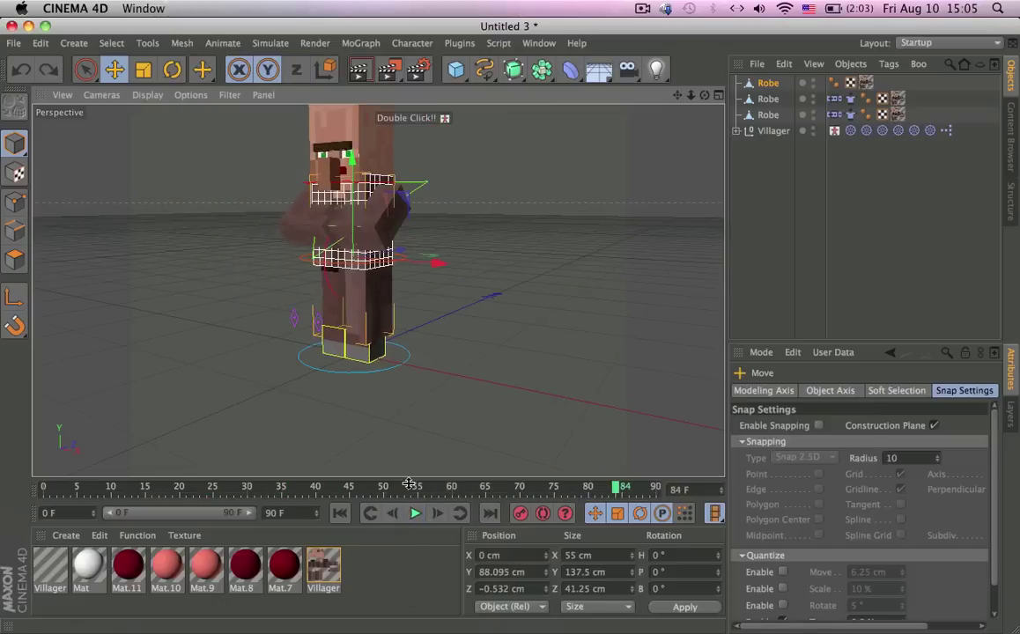
left_click(413, 515)
- Delete the unbelted Robe leg piece and the villager's leg mesh inside it
left_click_drag(160, 285, 431, 277, "alt")
scroll(528, 321, "up", 4)
middle_click_drag(460, 421, 460, 257, "alt")
left_click(430, 246)
key("Delete")
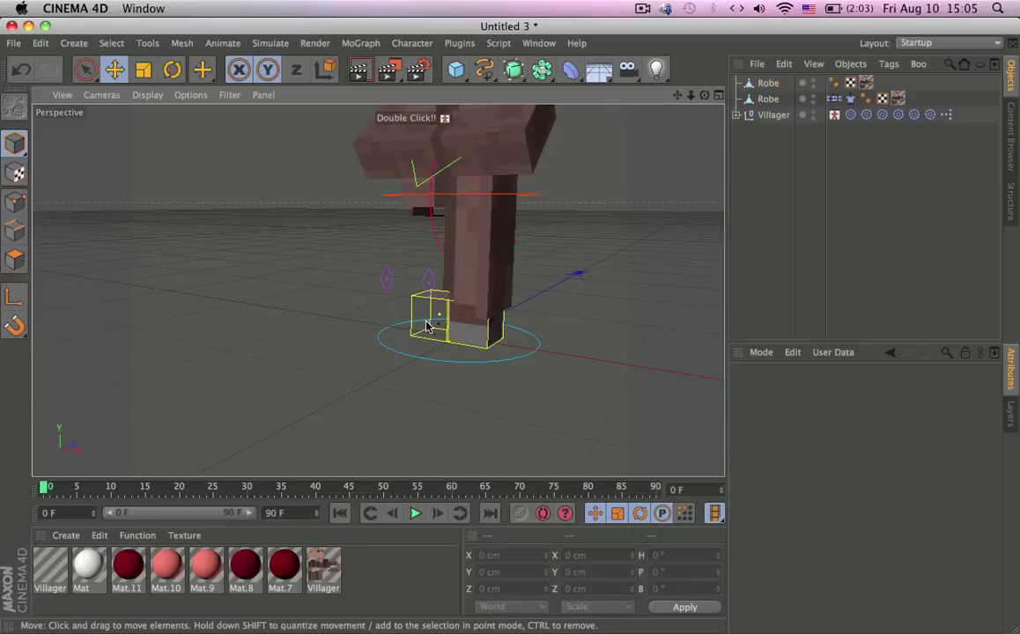
- Expand the Villager hierarchy down to its Body group and delete the colliderLeft object
left_click_drag(469, 301, 608, 334, "alt")
left_click_drag(442, 254, 596, 244, "alt")
left_click(446, 348)
left_click(446, 363)
left_click(735, 114)
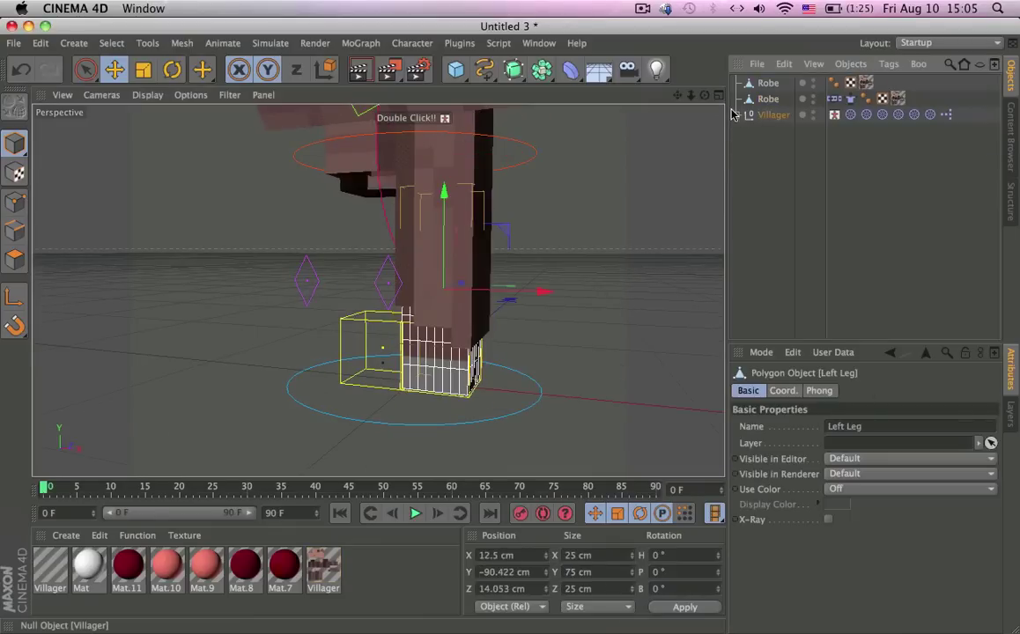
left_click(747, 147)
left_click(787, 194)
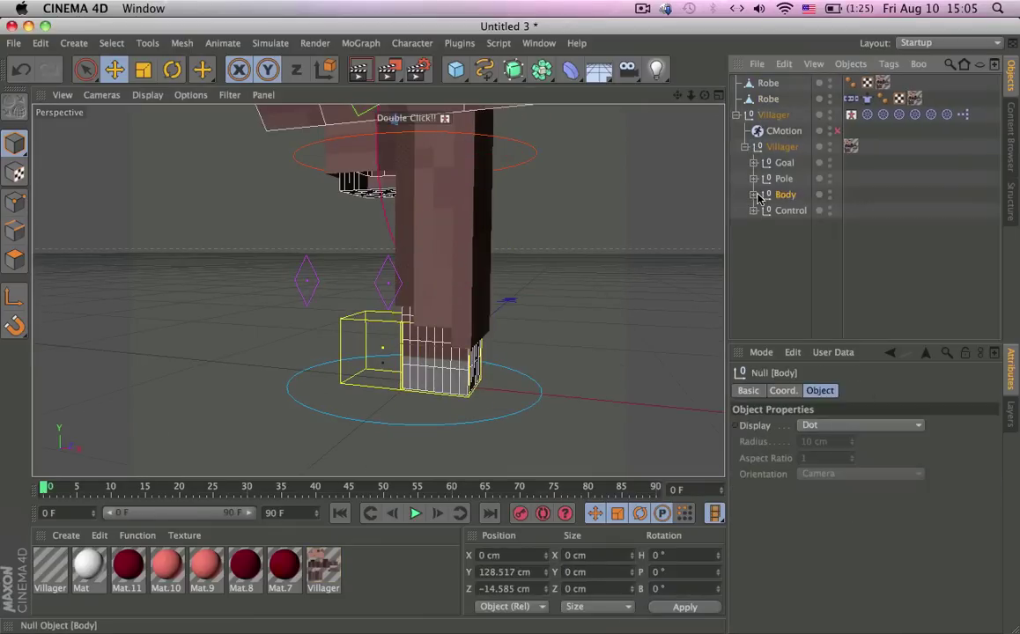
left_click(754, 195)
left_click(791, 247)
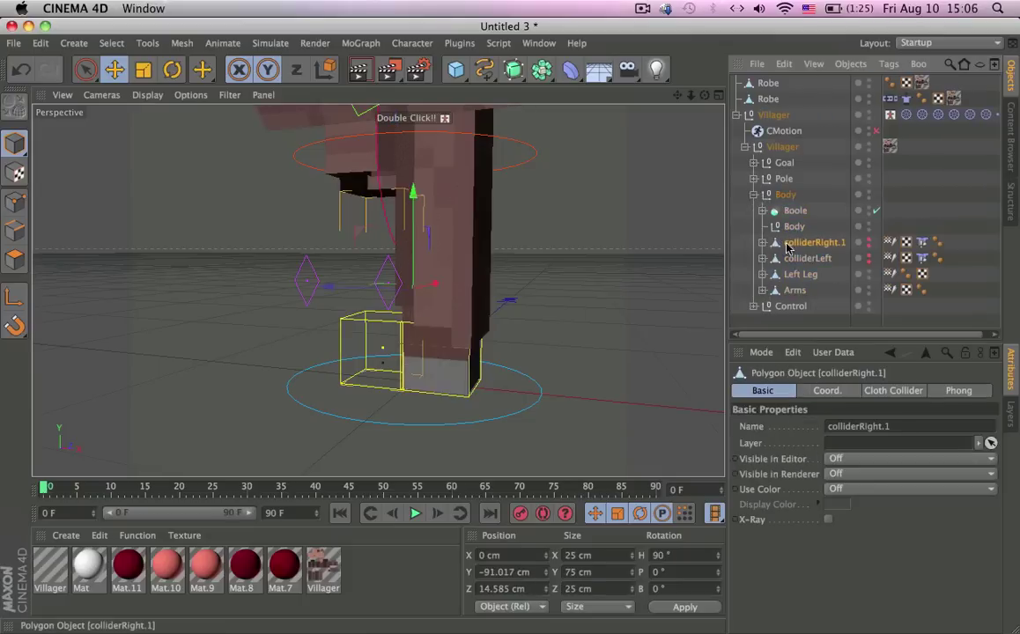
left_click(792, 263)
key("Delete")
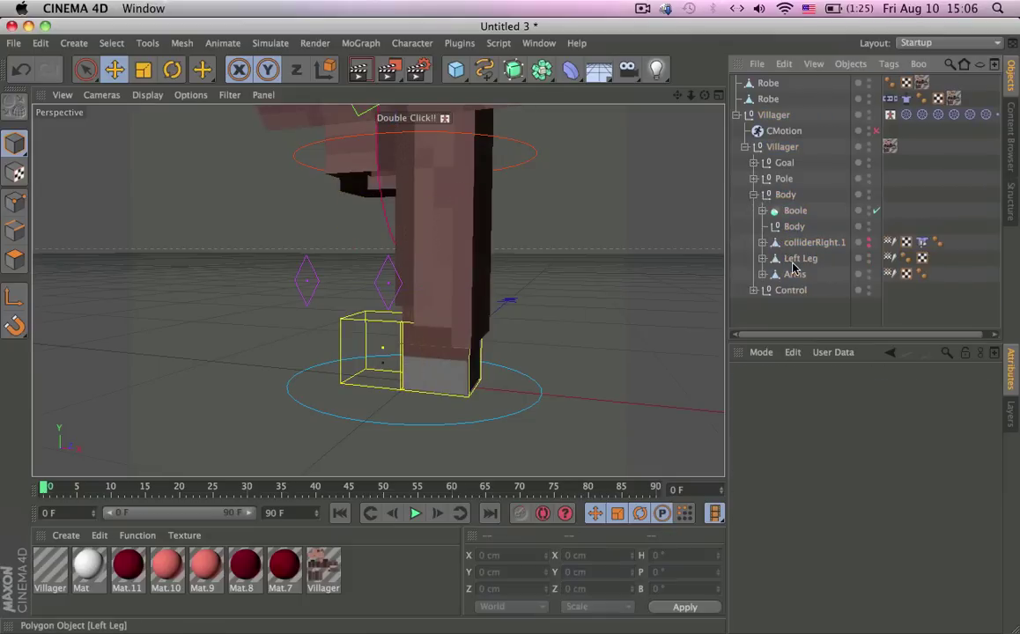
left_click(792, 264)
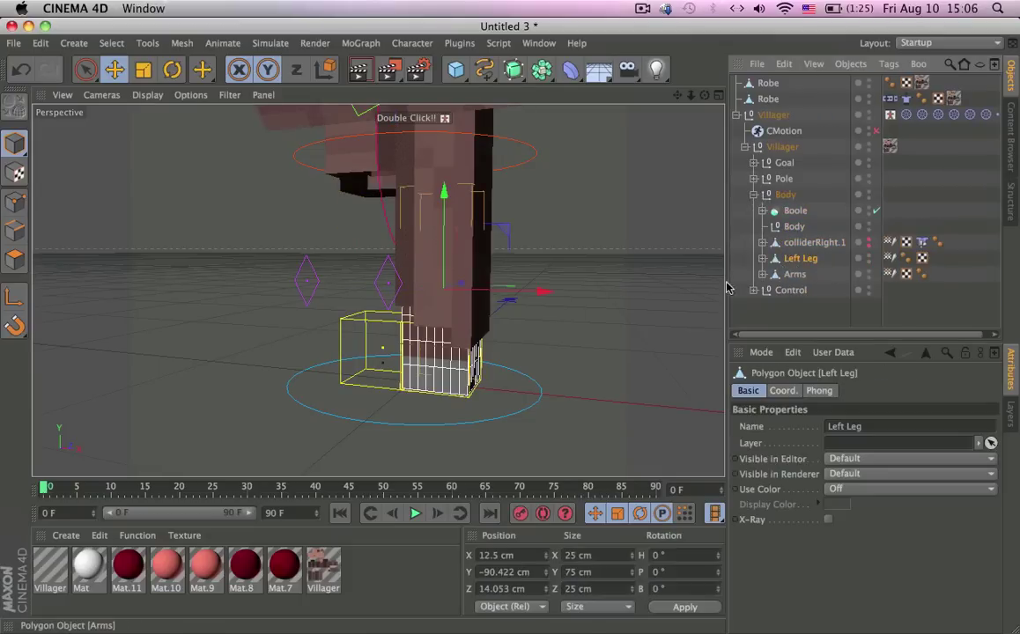
left_click_drag(567, 289, 324, 285, "alt")
left_click(532, 333)
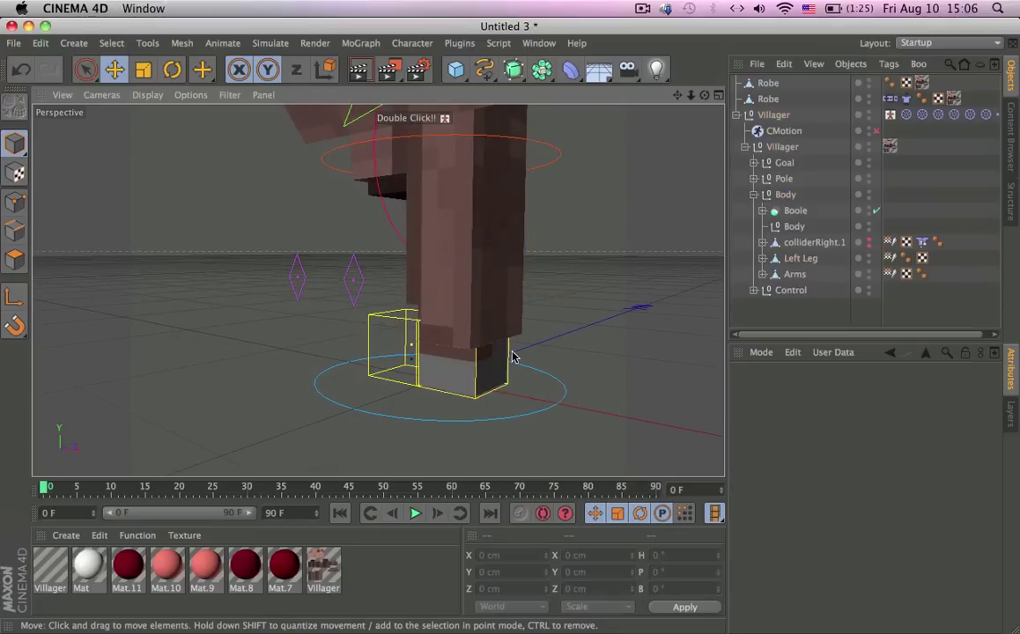
left_click(513, 356)
left_click(576, 315)
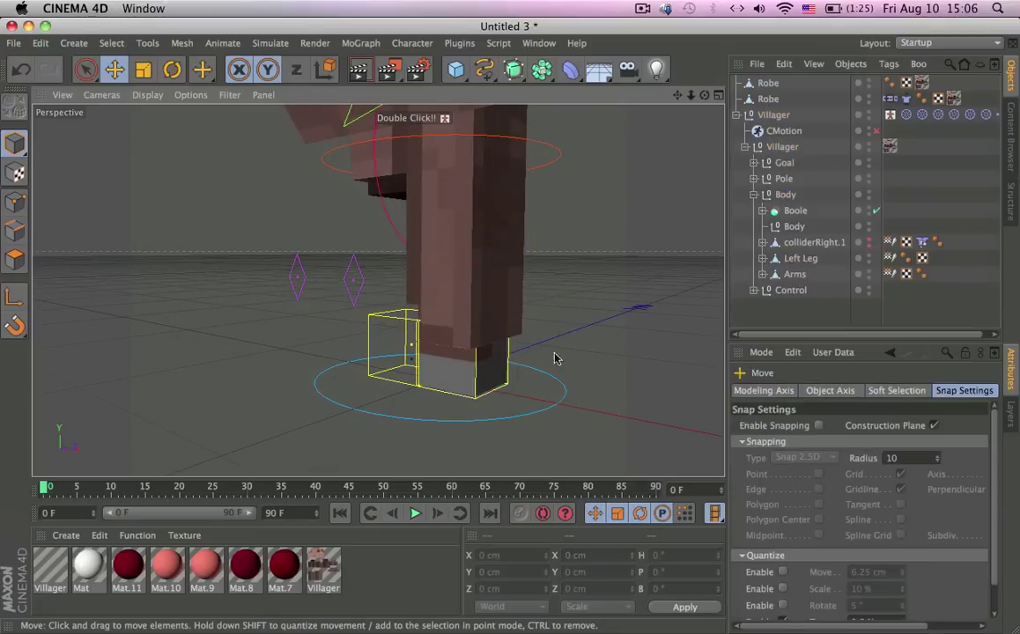
- Try moving the foot control while the simulation plays, undo the move, and stop and rewind to frame 0
left_click(415, 515)
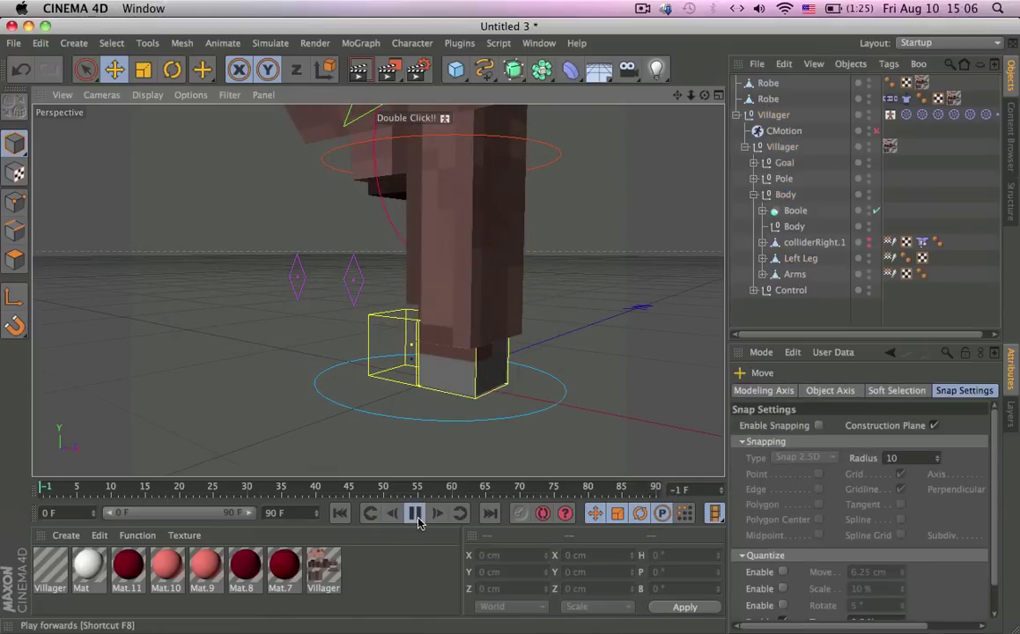
left_click(514, 367)
left_click_drag(558, 313, 519, 308)
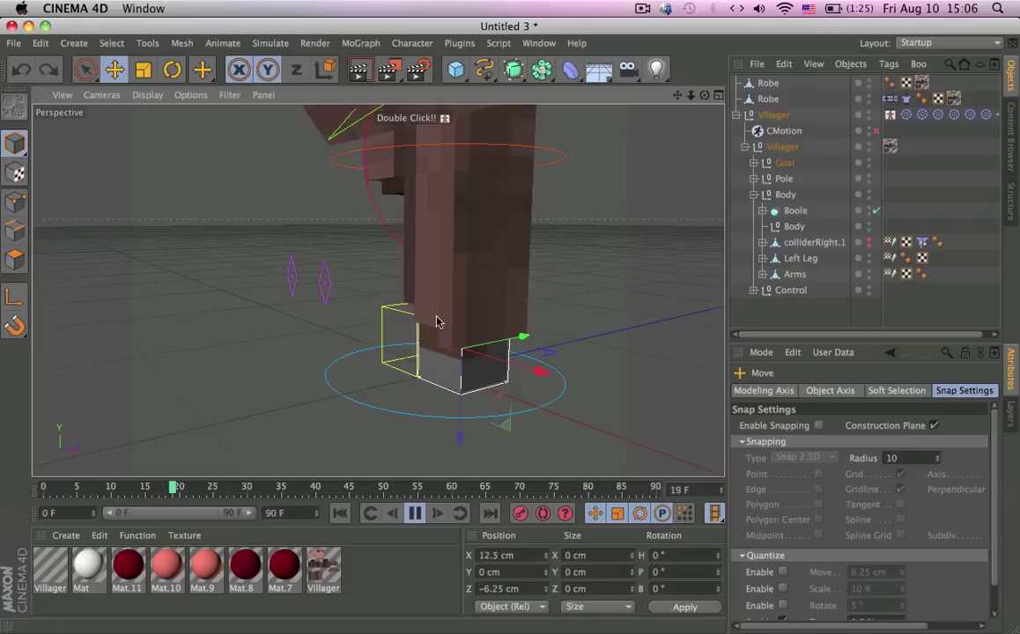
left_click(415, 513)
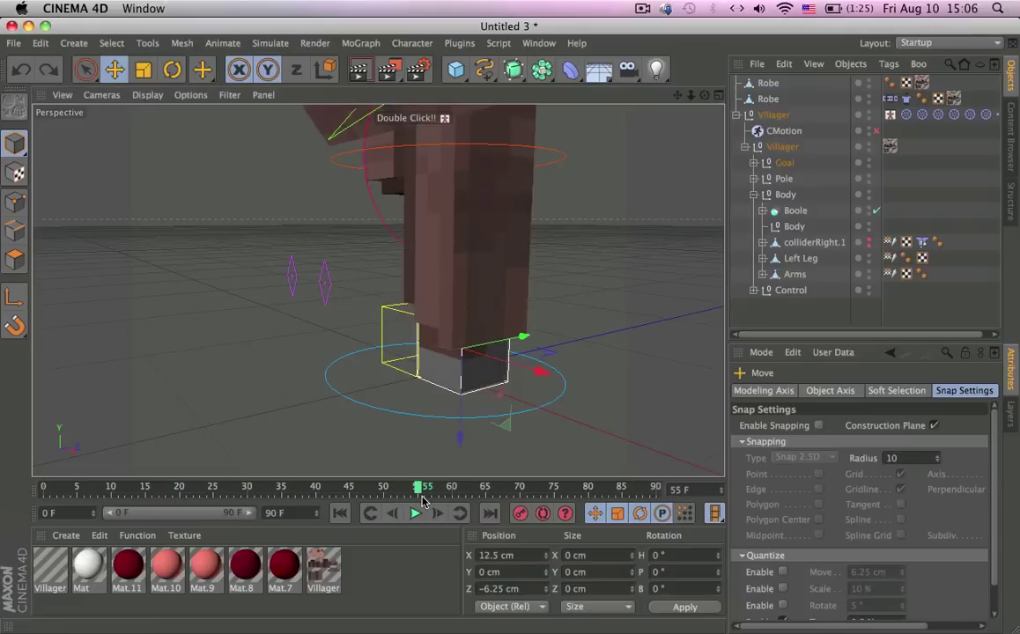
key("shift+f")
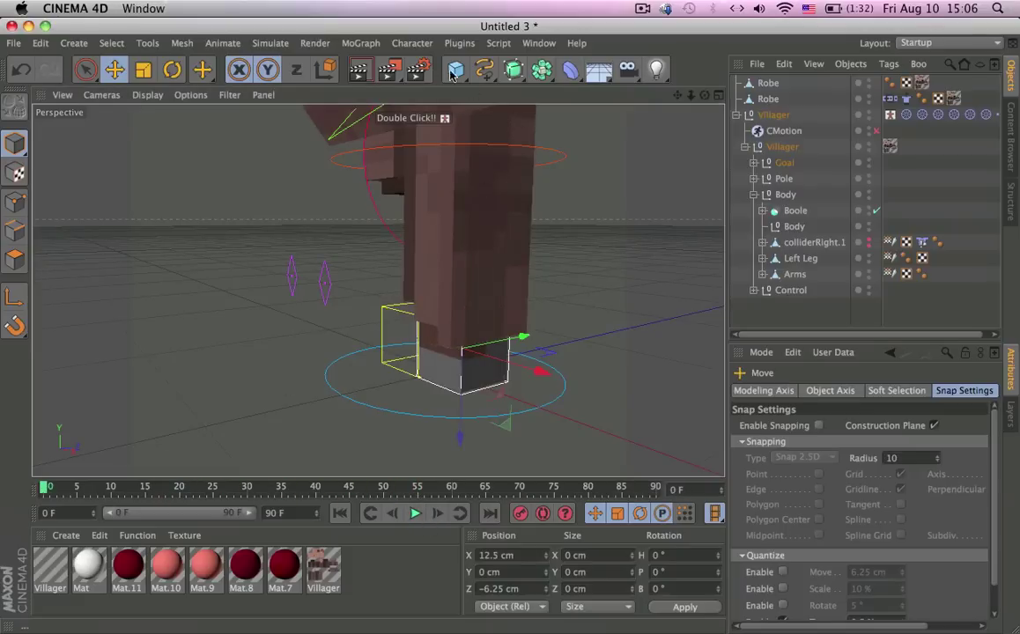
- Add a Plane primitive with a width of 25 cm and a height of 75 cm
left_click(456, 68)
left_click(605, 120)
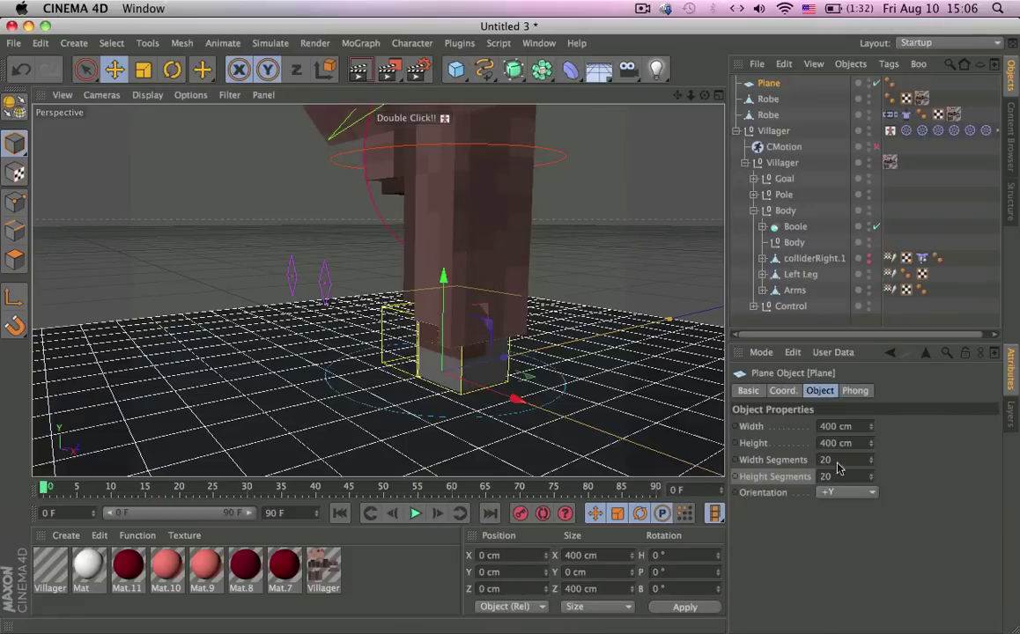
left_click(825, 426)
type("25")
key("Tab")
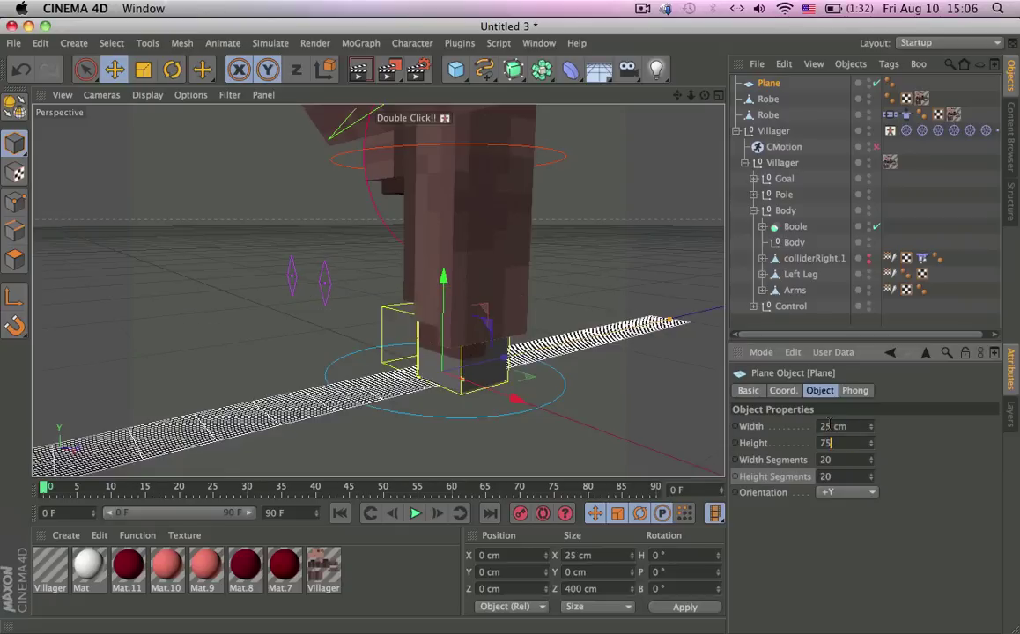
key("Tab")
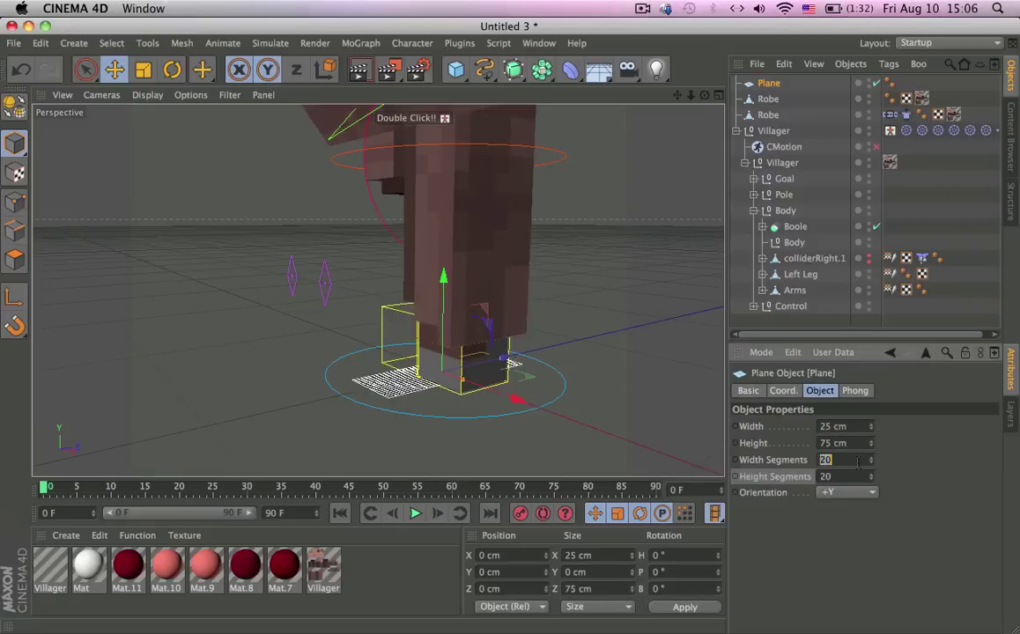
- Set the plane's width and height segments to 1 and its orientation to -Z
type("1")
key("Tab")
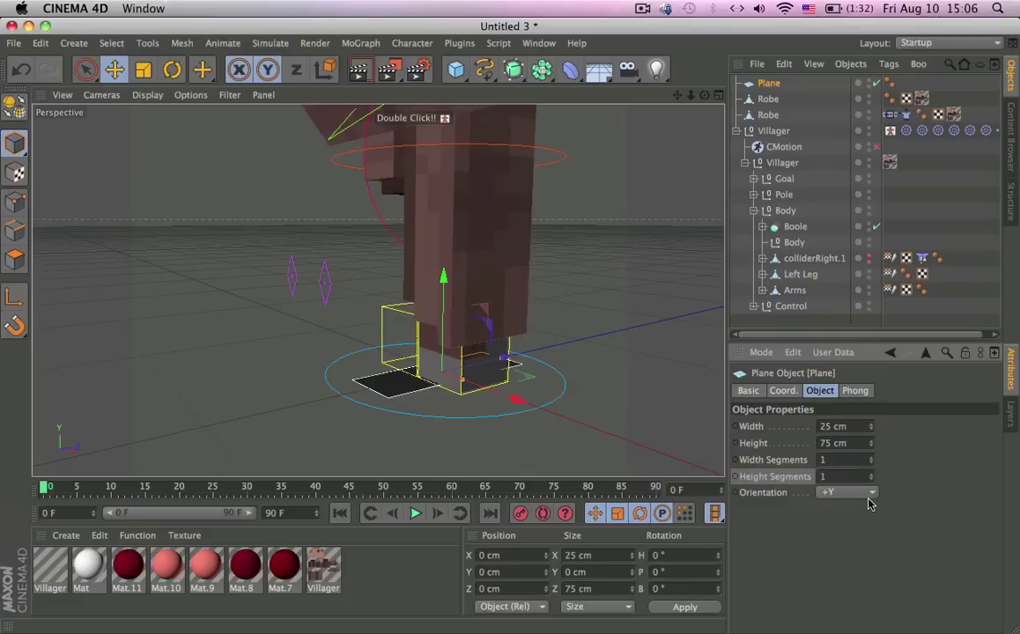
left_click(868, 495)
left_click(868, 589)
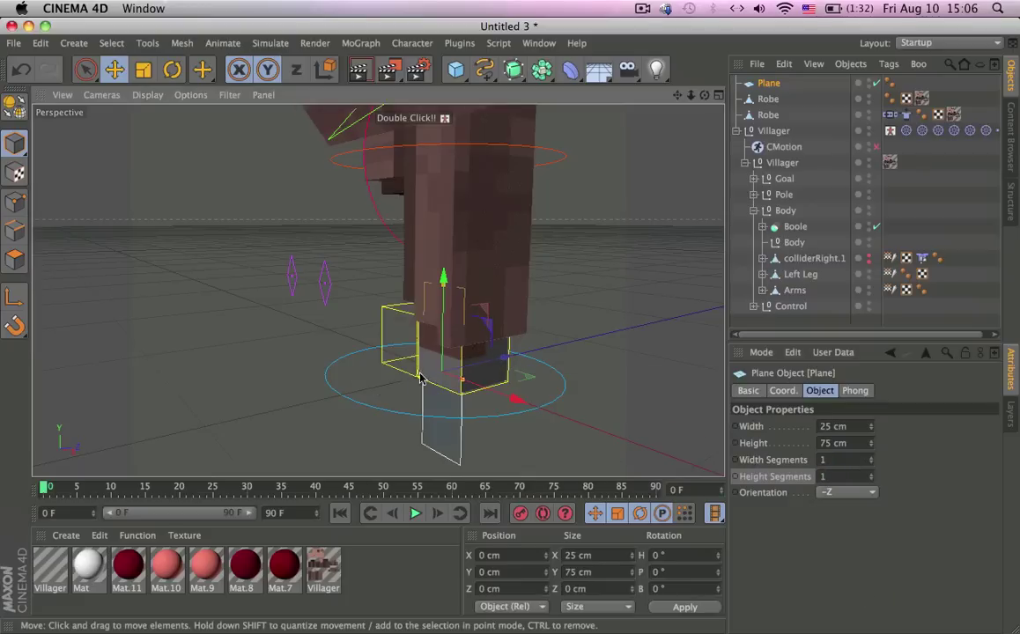
- Rotate the plane to a heading of 180°
left_click_drag(447, 377, 480, 393, "alt")
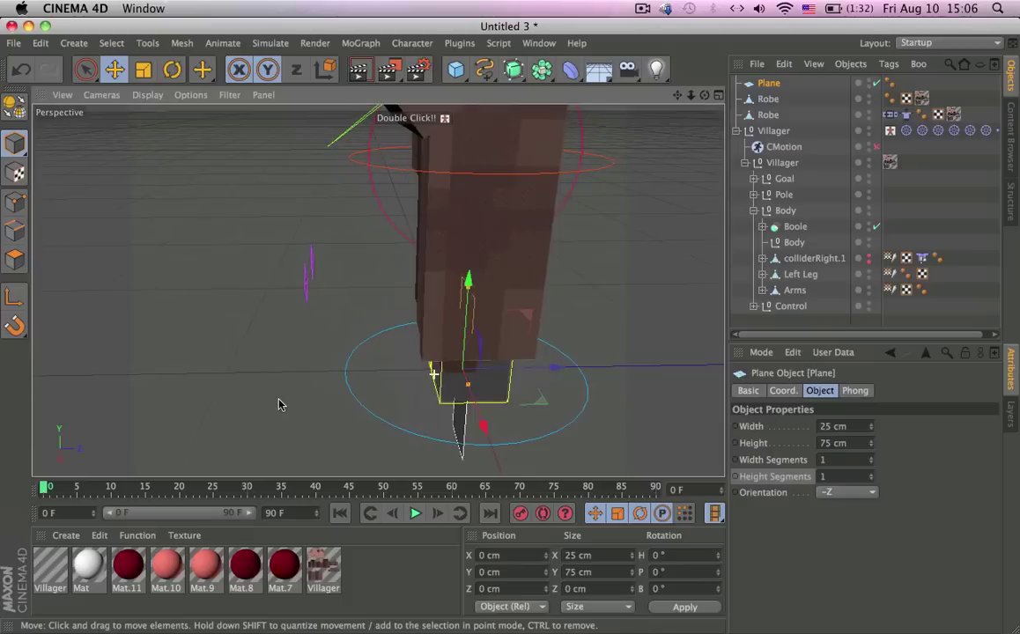
left_click_drag(278, 404, 401, 339, "alt")
key("r")
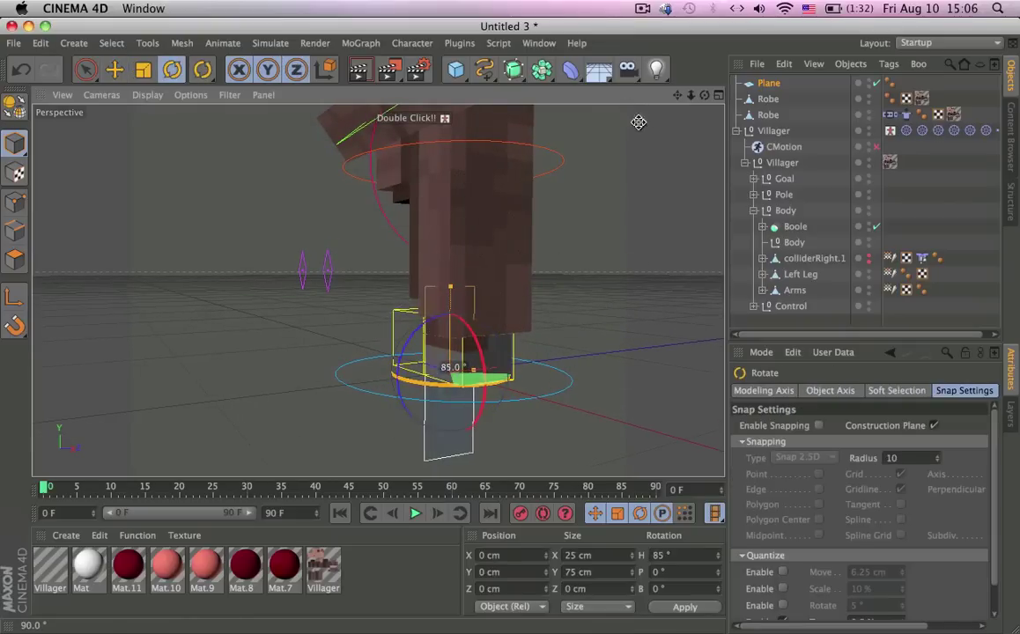
left_click_drag(431, 367, 403, 429)
key("e")
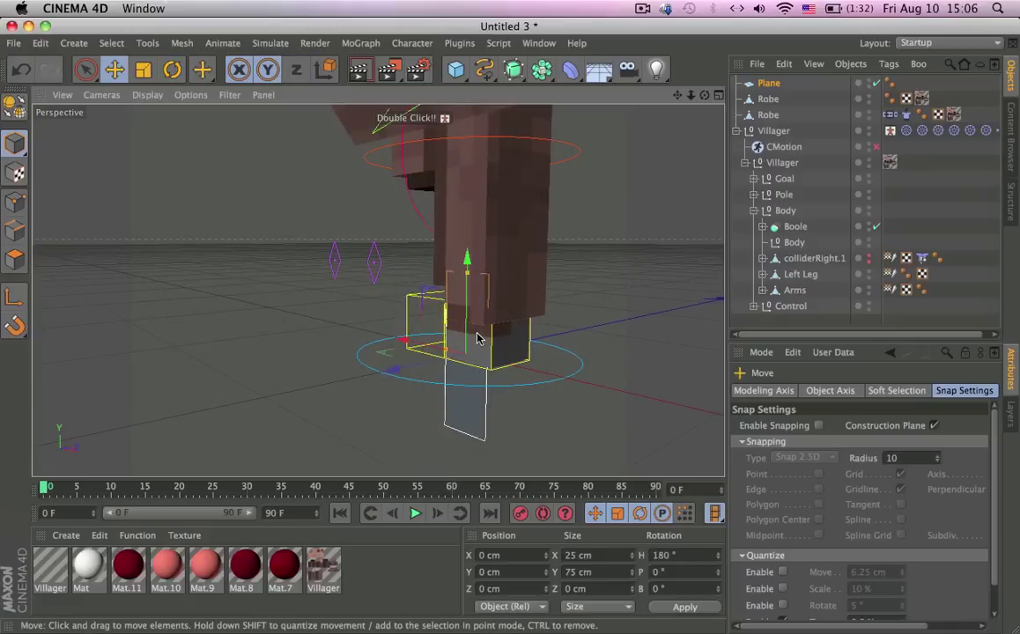
- Inspect the rotated plane from the front and back of the leg, and undo its rotation
left_click_drag(457, 349, 353, 373, "alt")
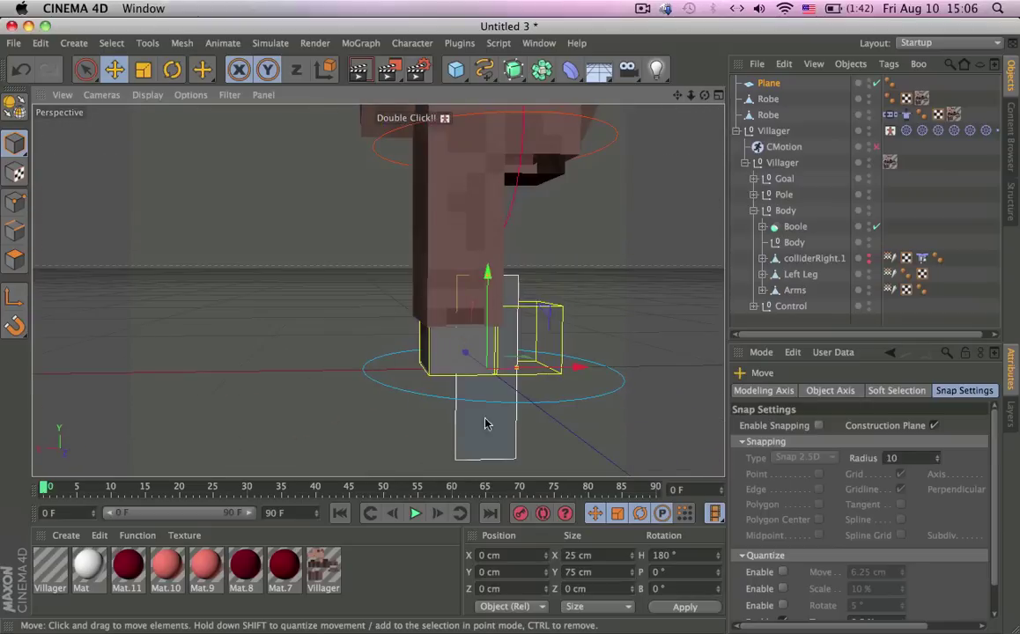
left_click_drag(513, 387, 156, 302, "alt")
left_click(158, 302)
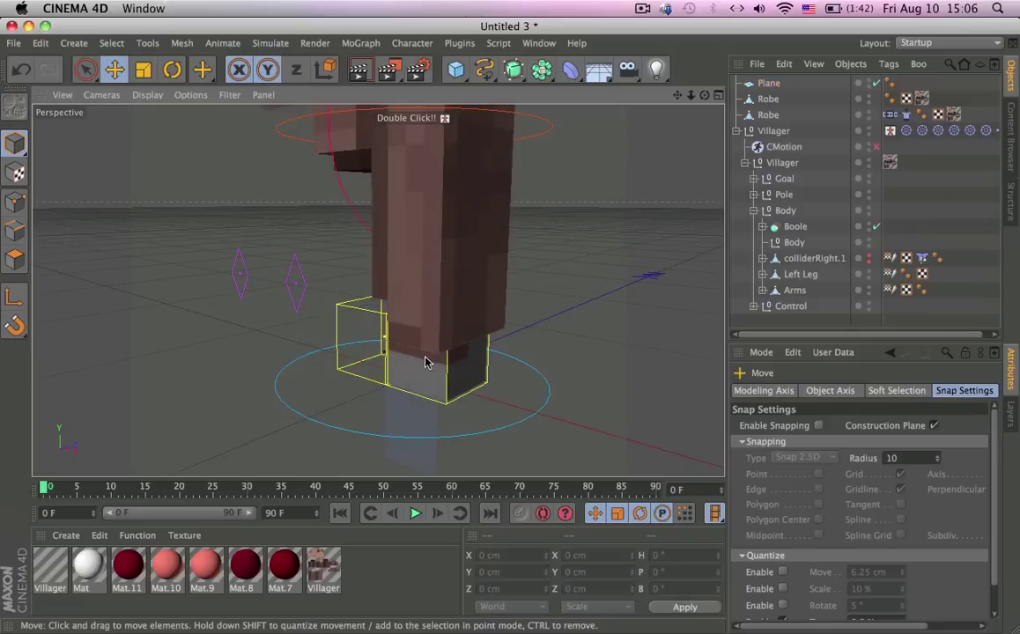
left_click(429, 411)
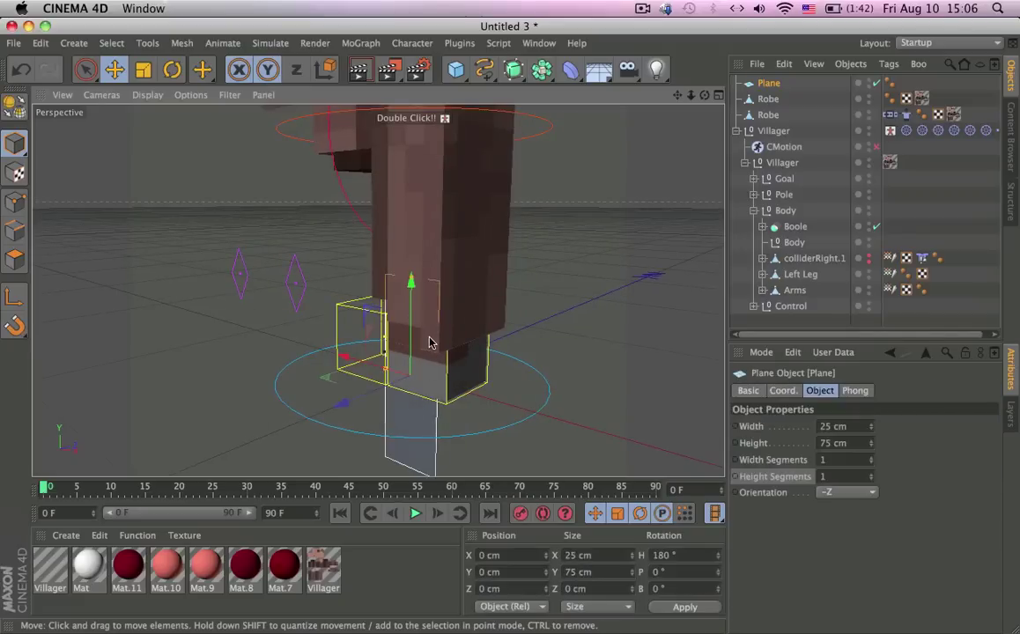
left_click_drag(424, 360, 268, 245, "alt")
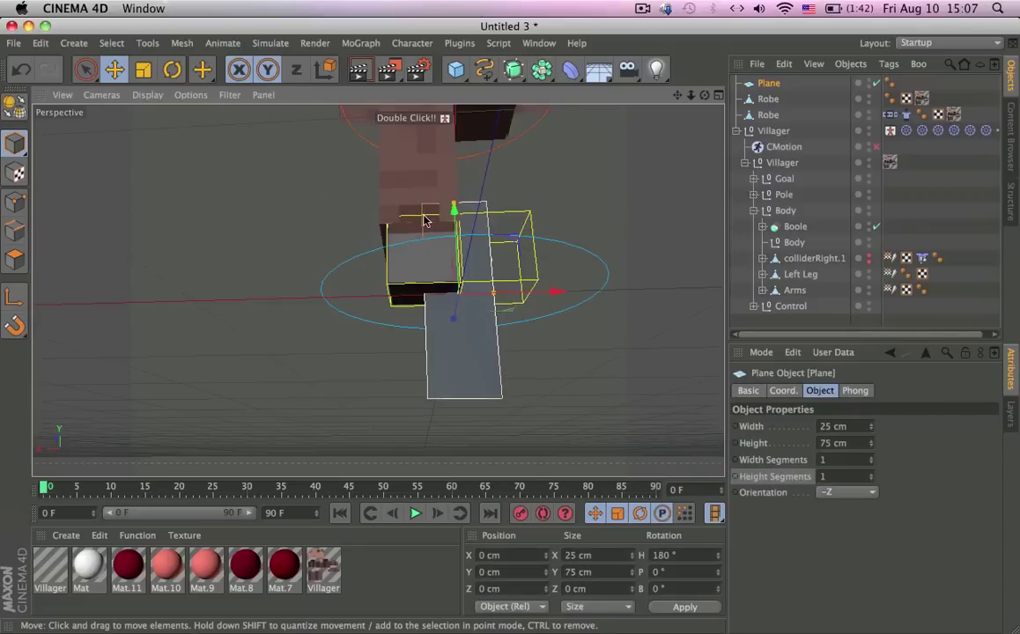
left_click_drag(424, 220, 491, 330, "alt")
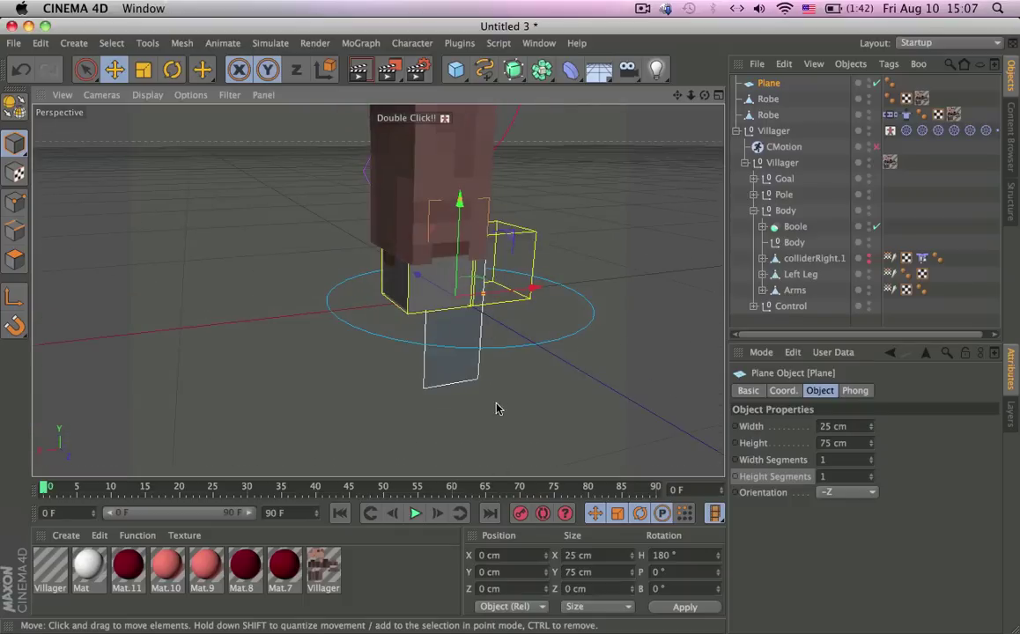
left_click_drag(429, 370, 703, 392, "alt")
left_click(702, 392)
left_click_drag(500, 333, 430, 352, "alt")
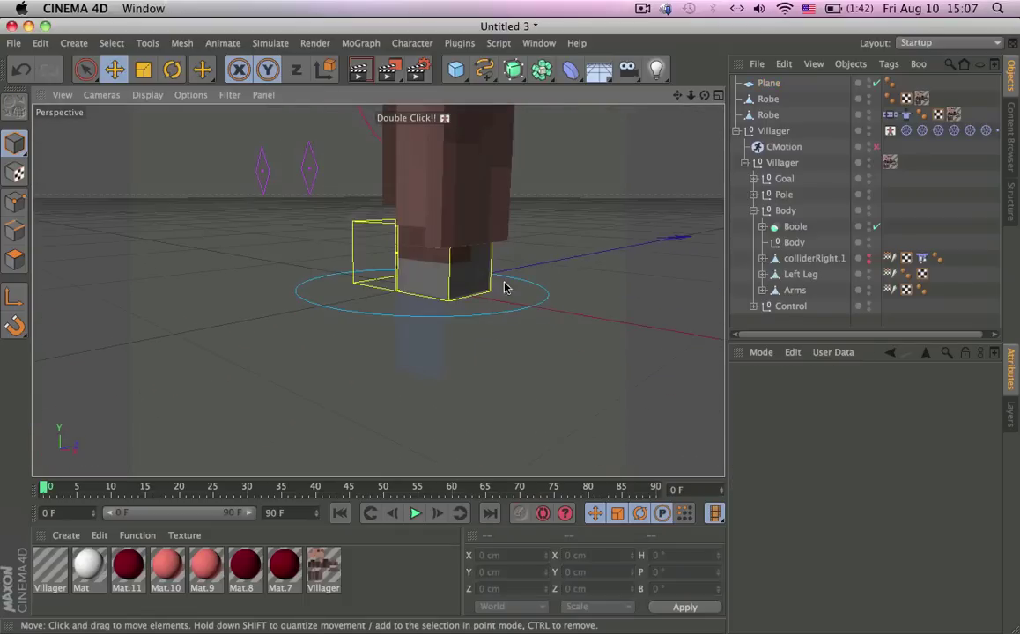
left_click(426, 353)
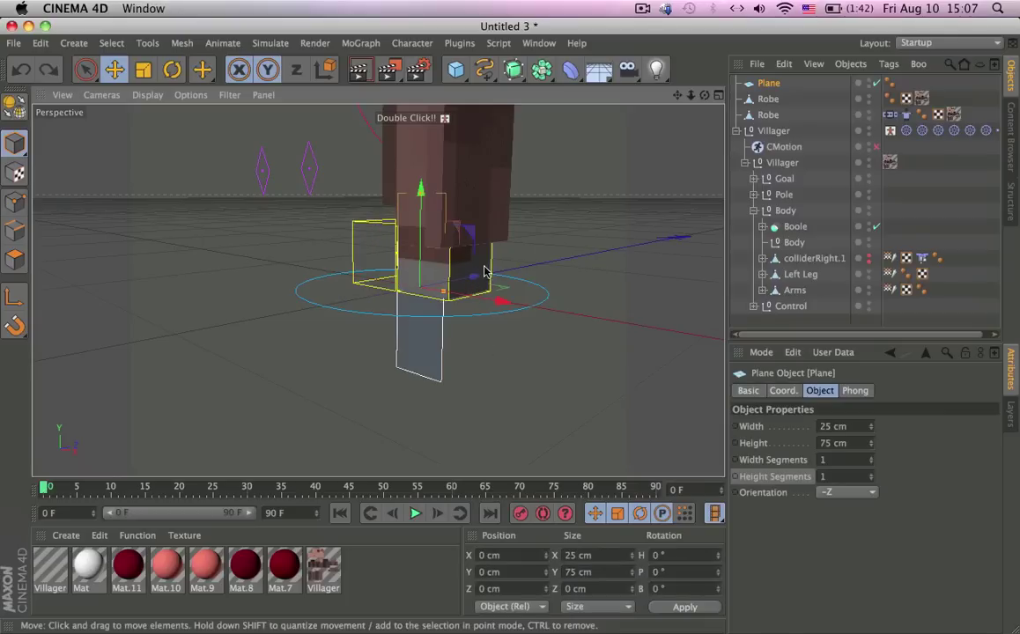
- Move the plane up and sideways onto the leg, to X 12.5 cm and Y 37.5 cm
left_click_drag(423, 259, 421, 163)
left_click_drag(505, 198, 530, 196, "alt")
left_click_drag(456, 166, 346, 141, "alt")
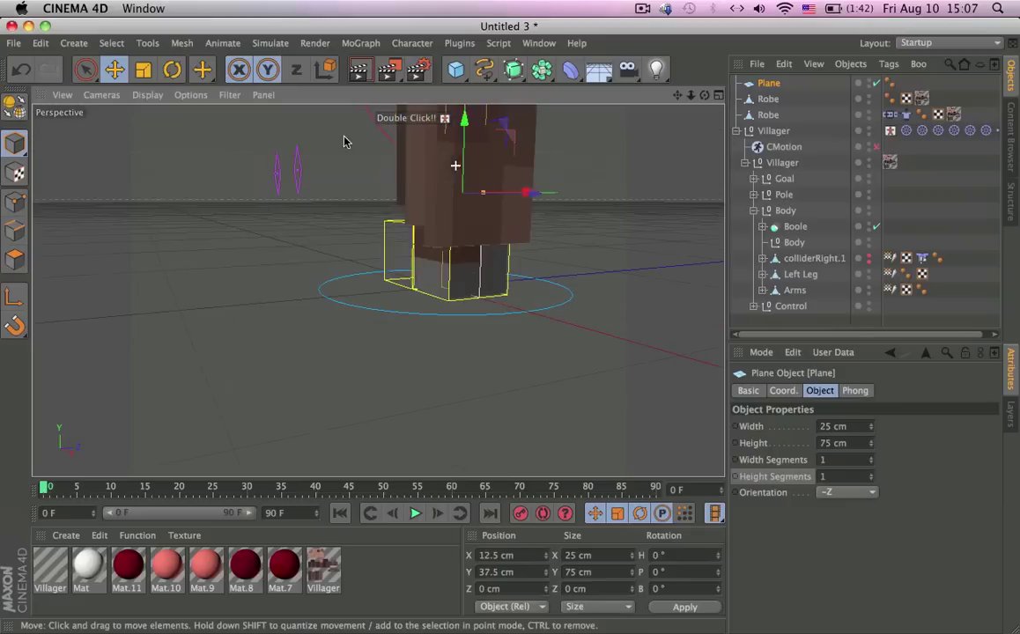
- Enable movement quantizing at 6.25 cm and move the plane to the leg's front face at Z -12.5 cm
key("e")
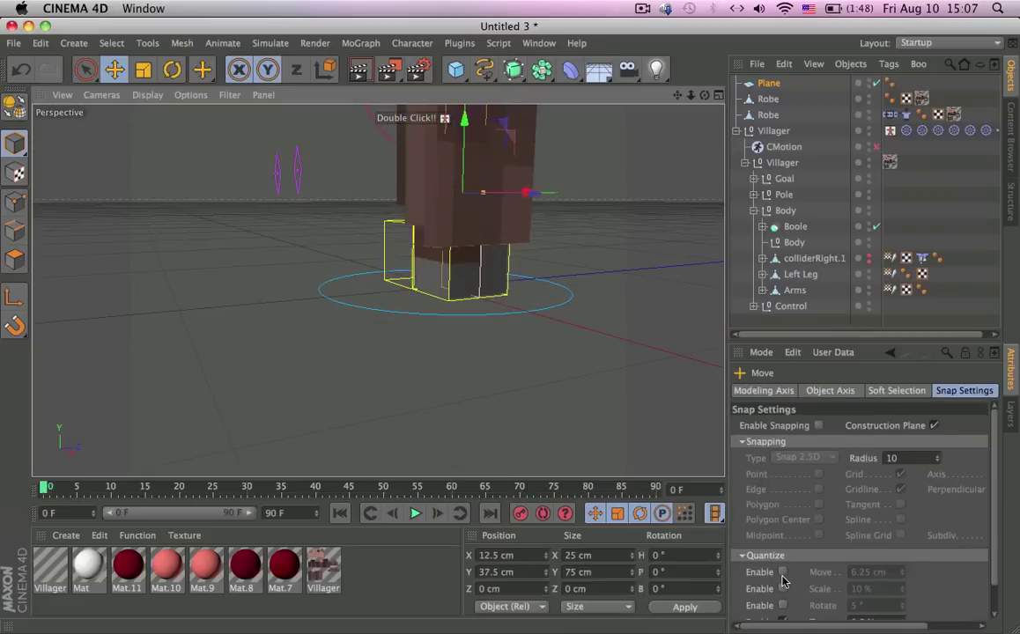
left_click(783, 573)
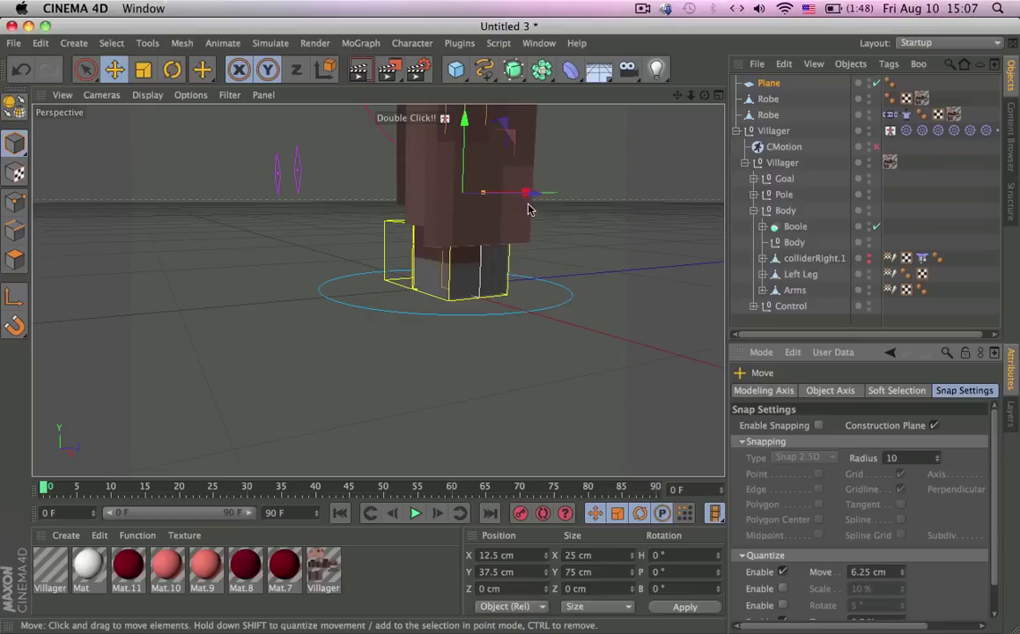
mouse_move(527, 189)
left_mouse_down()
mouse_move(491, 191)
mouse_move(528, 191)
mouse_move(532, 169)
mouse_move(493, 182)
mouse_move(532, 179)
left_mouse_up()
middle_click_drag(480, 209, 498, 288, "alt")
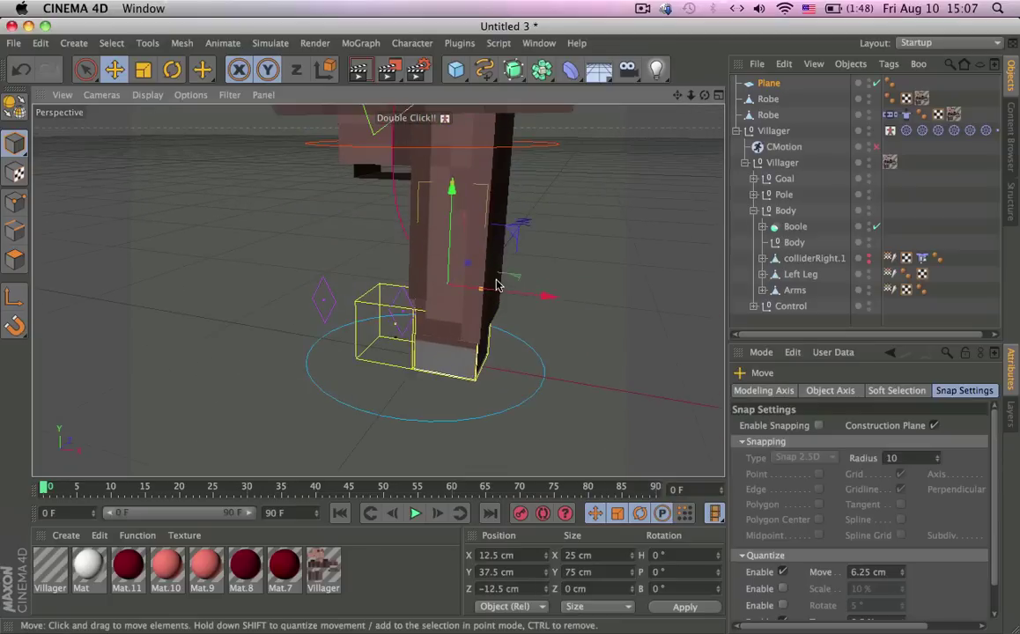
- Try subdividing the Left Leg mesh with a subdivision of 3, and undo the subdivision
scroll(499, 287, "up", 5)
middle_click_drag(451, 346, 429, 282, "alt")
left_click(430, 366)
left_click_drag(392, 362, 269, 282, "alt")
left_click(179, 44)
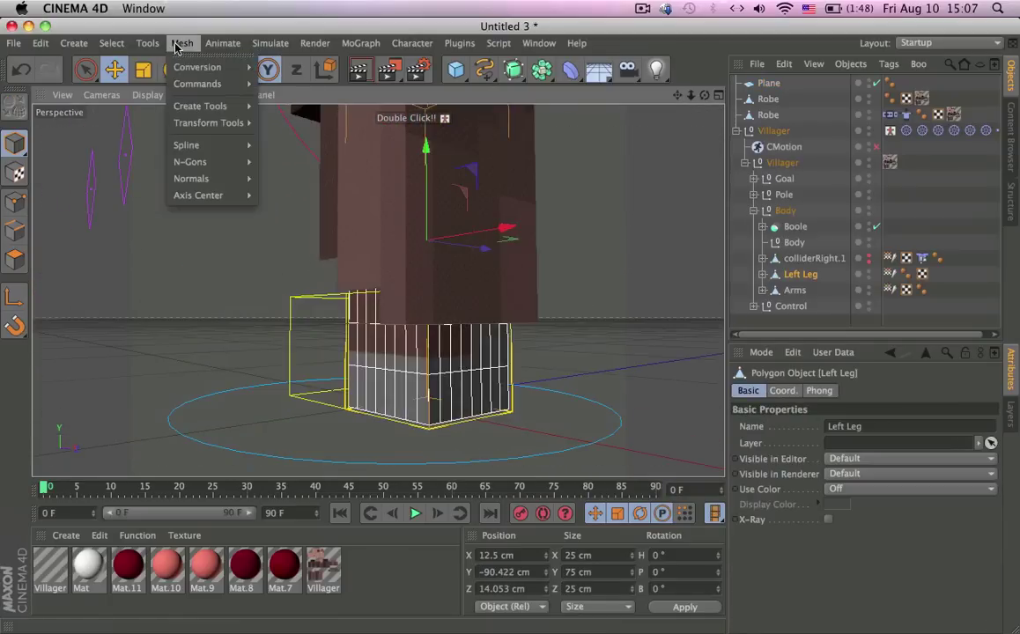
mouse_move(218, 84)
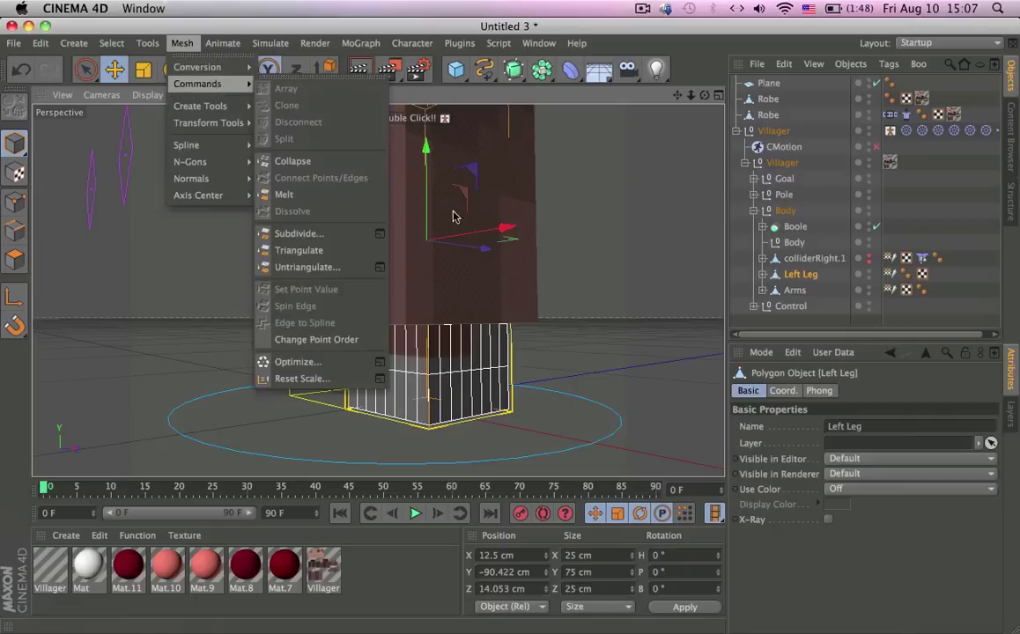
left_click(388, 233)
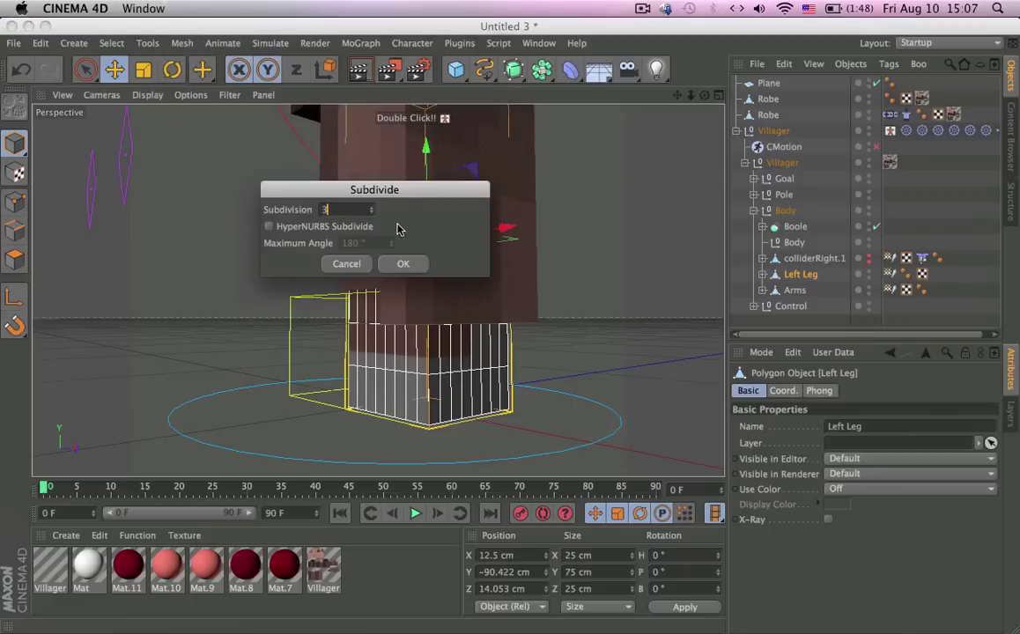
key("Return")
left_click_drag(347, 278, 432, 296, "alt")
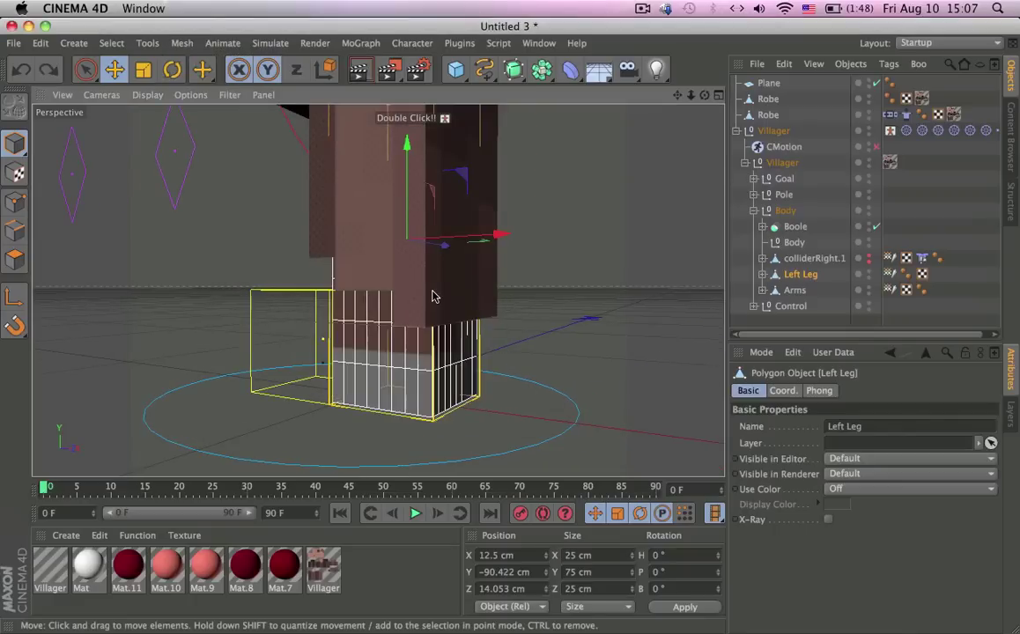
- Convert the Plane primitive into an editable polygon object
left_click(769, 84)
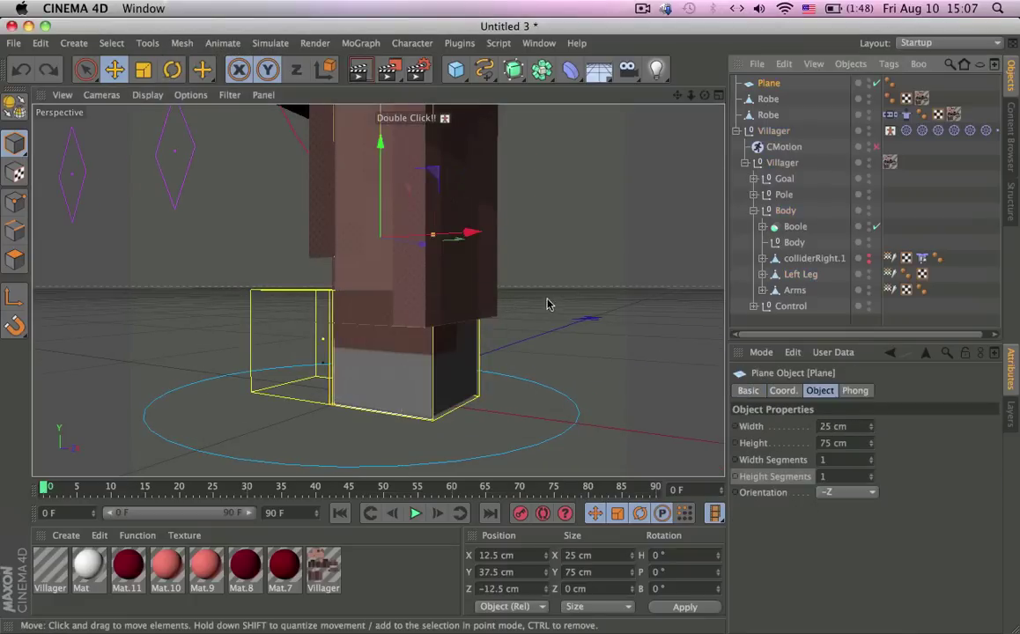
left_click_drag(375, 244, 277, 338, "alt")
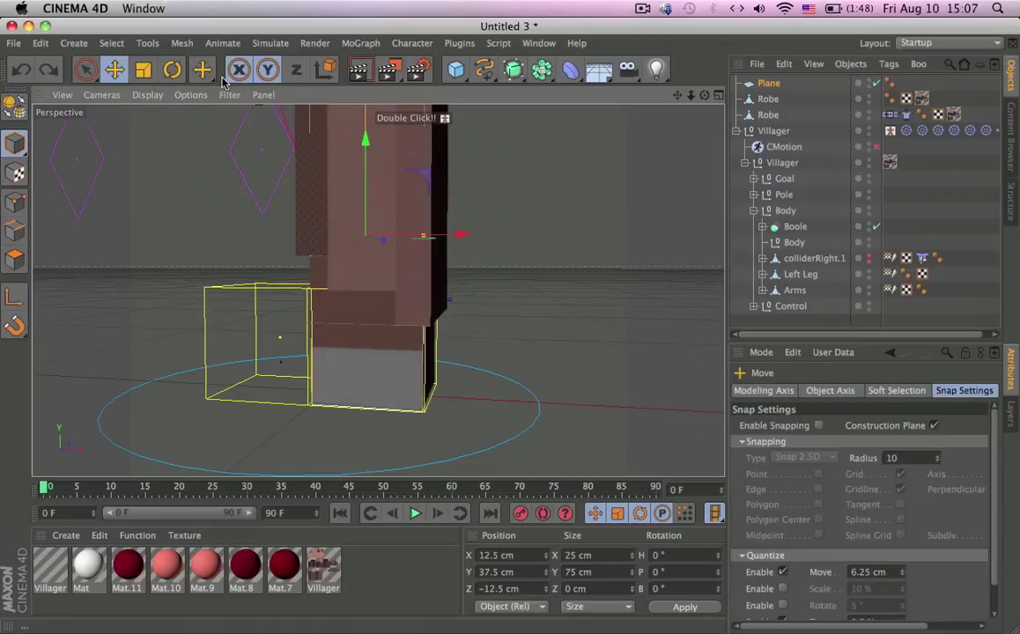
left_click(182, 44)
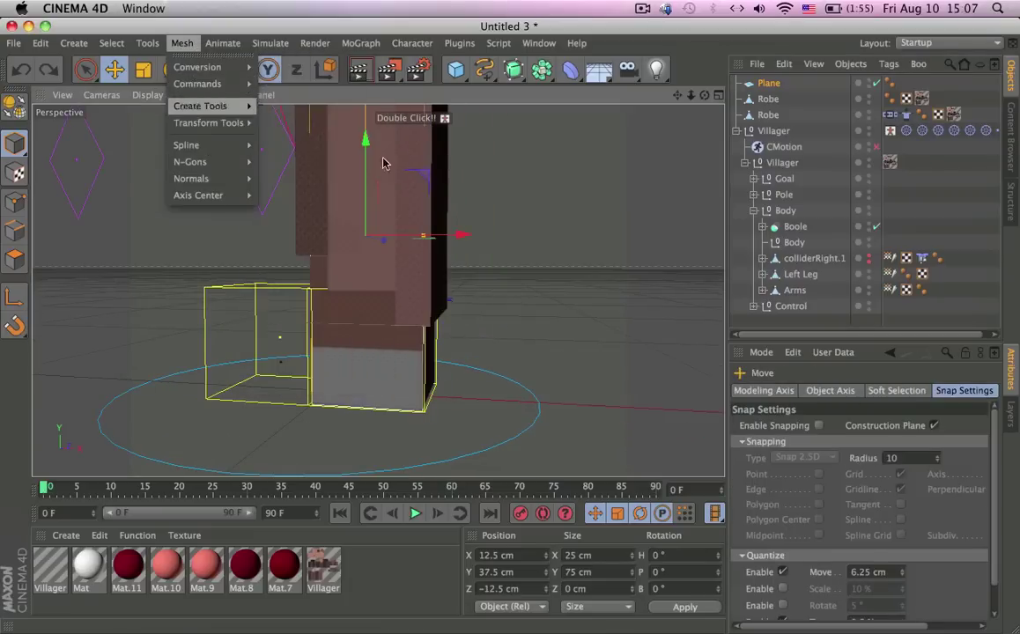
left_click(552, 189)
left_click(775, 99)
left_click(772, 87)
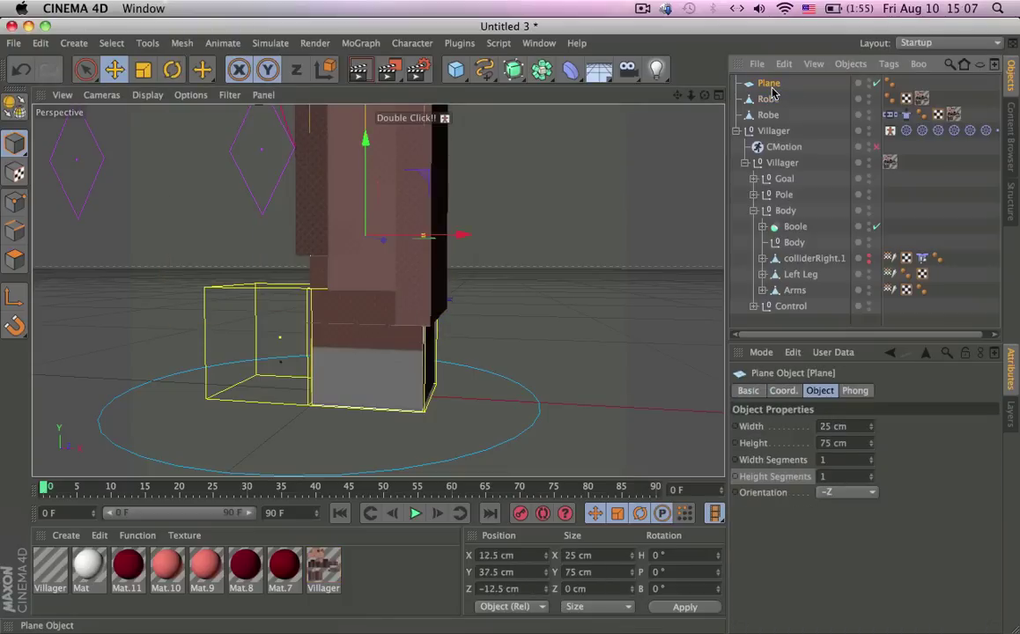
key("c")
- Subdivide the mesh of the newly editable plane in front of the leg
left_click(182, 44)
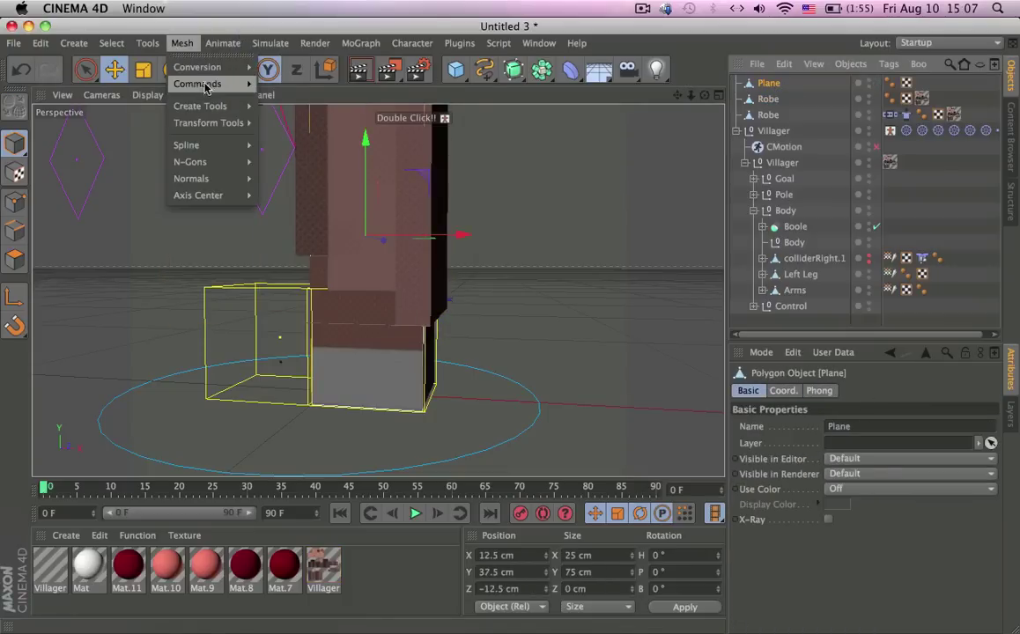
mouse_move(200, 80)
left_click(377, 234)
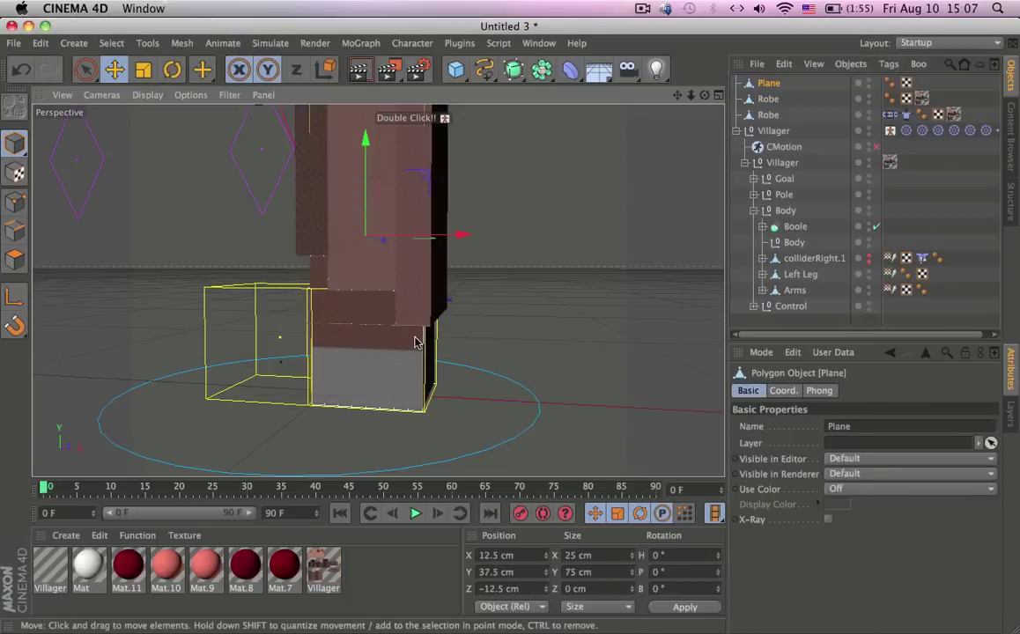
- Place a duplicate of the subdivided plane on the leg's outer side face, rotated to a heading of 90°
left_click_drag(377, 234, 456, 310, "alt")
left_click_drag(503, 257, 432, 284, "alt")
key("ctrl+v")
key("r")
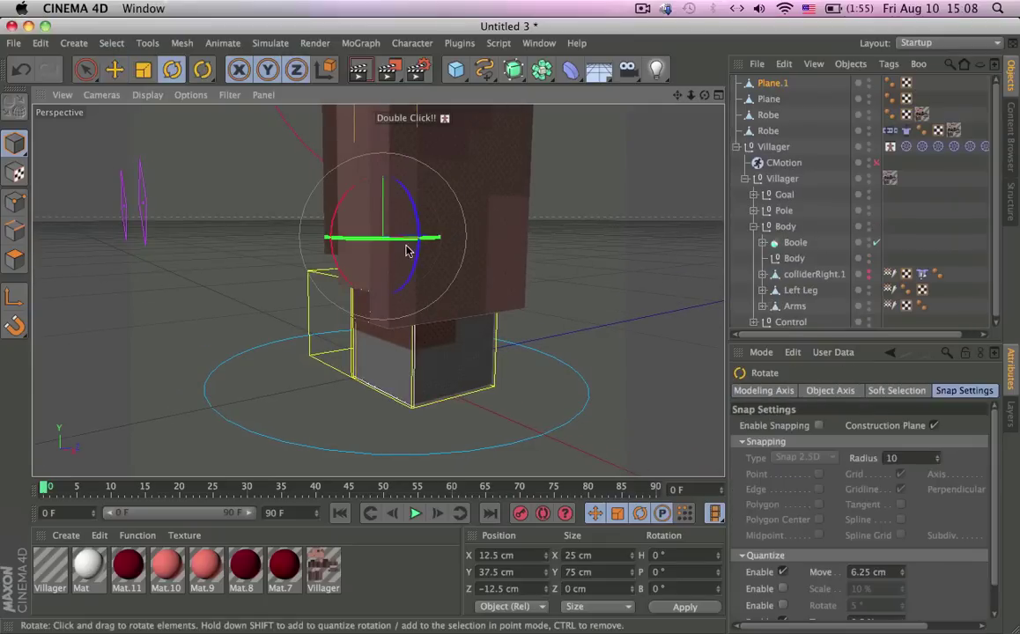
left_click_drag(410, 246, 573, 239)
key("e")
left_click_drag(410, 239, 489, 263, "alt")
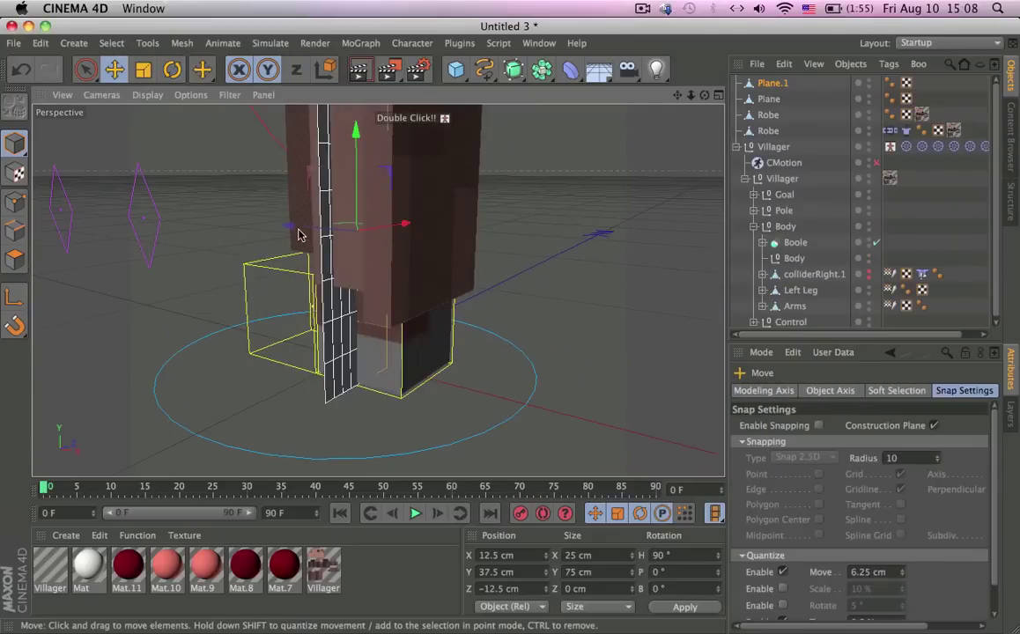
left_click_drag(300, 234, 674, 234)
- Duplicate the side plane and rotate and position the copy as the leg's back face
key("super+c")
key("super+v")
key("r")
key("super+z")
left_click_drag(537, 246, 717, 230)
left_click_drag(650, 213, 572, 294, "alt")
key("e")
- Duplicate the back plane onto the leg's remaining side, with a heading of 270° and X and Z at 0 cm
key("super+c")
key("super+v")
key("r")
left_click_drag(659, 392, 406, 316, "alt")
left_click_drag(385, 247, 524, 225)
key("e")
mouse_move(395, 225)
left_mouse_down()
mouse_move(417, 222)
mouse_move(402, 224)
mouse_move(408, 209)
left_mouse_up()
key("super+z")
left_click_drag(342, 215, 687, 231)
right_click_drag(399, 214, 628, 134, "alt")
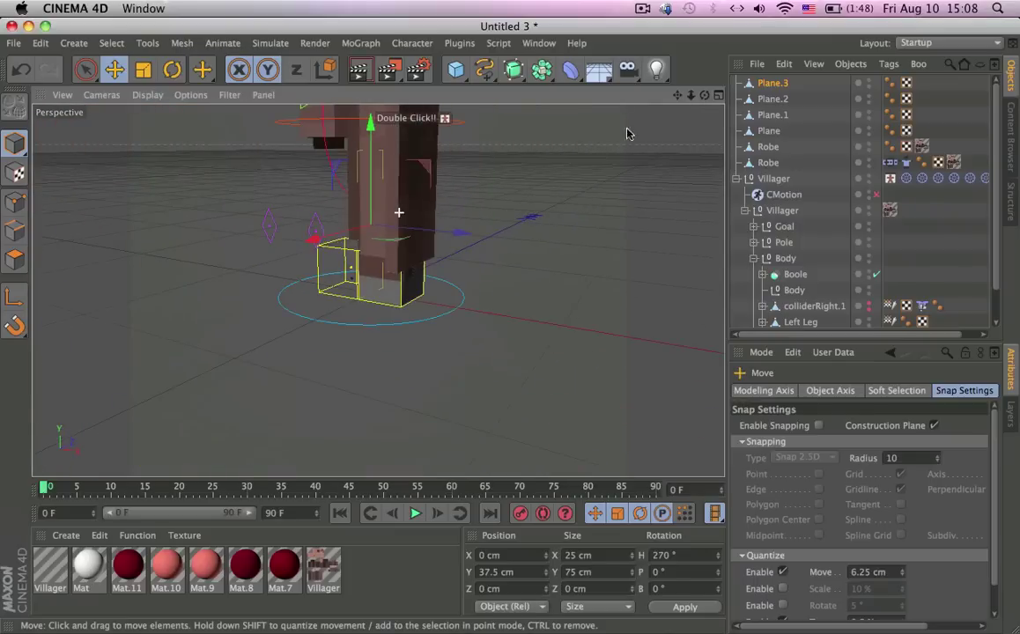
- Merge the four planes around the leg into one polygon object, deleting the originals
left_click(770, 130)
left_click(764, 83, "shift")
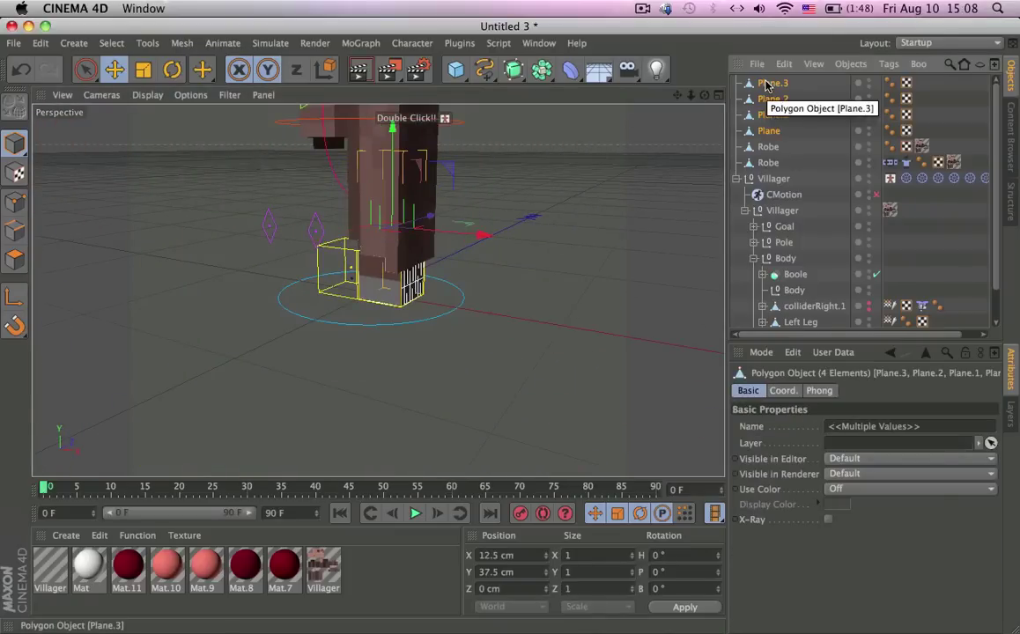
right_click(765, 84)
left_click(859, 434)
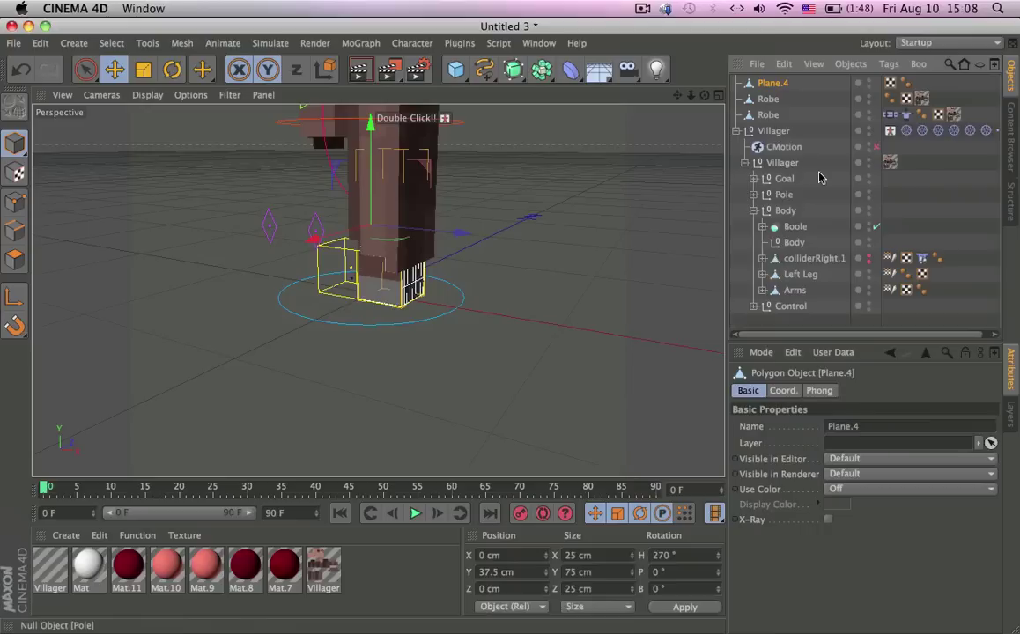
- Add a Cloth Collider tag to the merged plane object
right_click(764, 85)
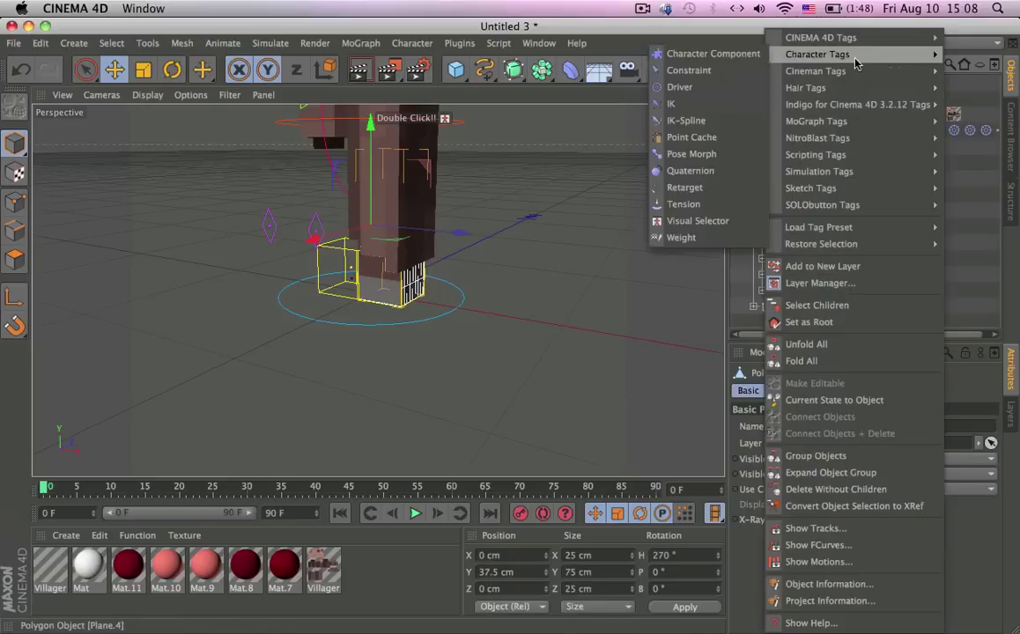
mouse_move(842, 158)
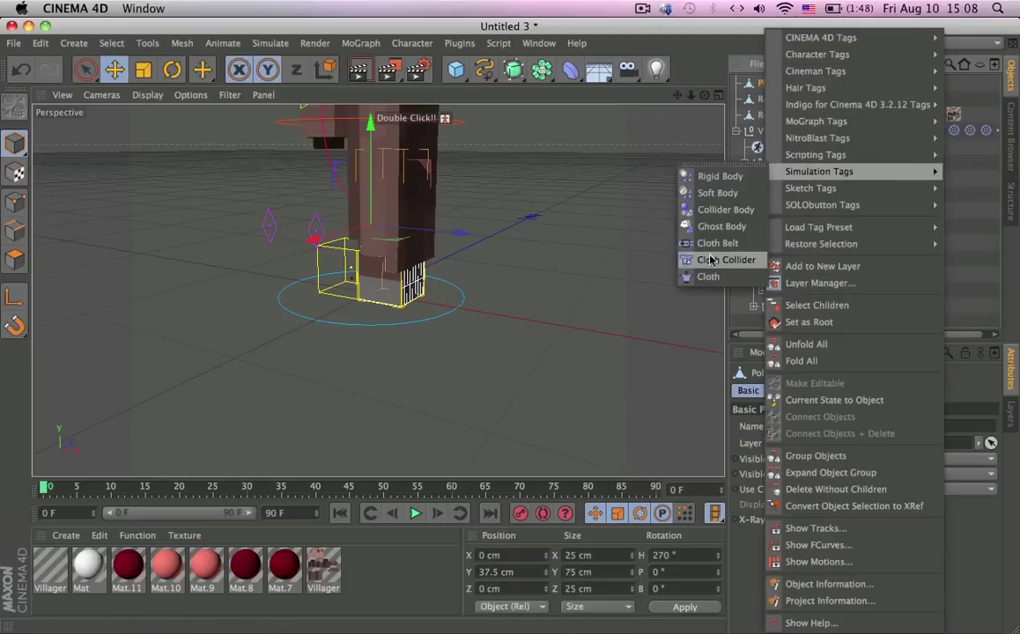
left_click(724, 260)
left_click(793, 85)
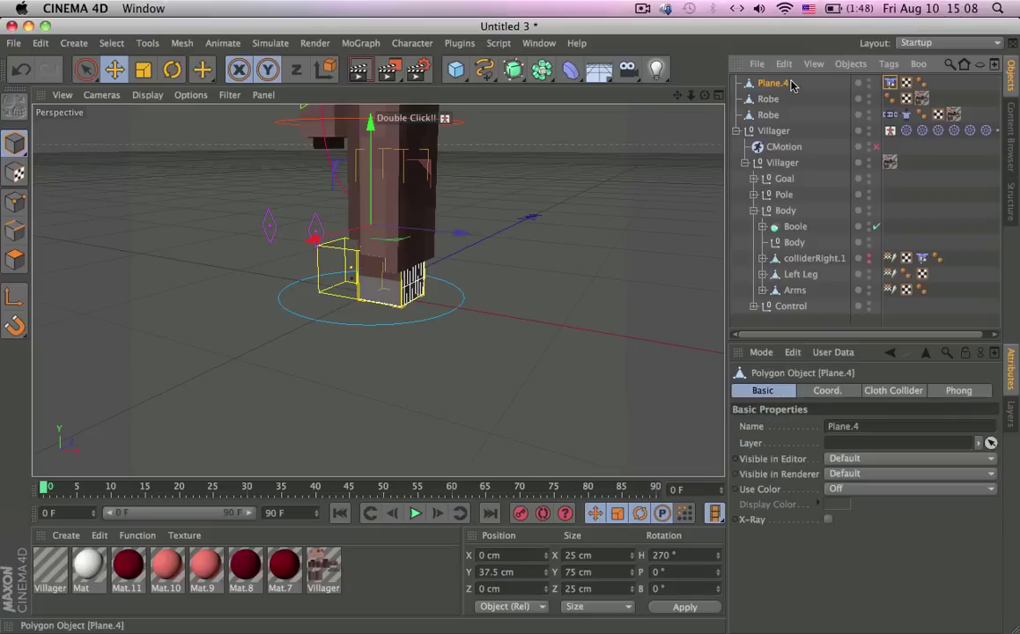
- Try out the mouth controls in the Villager rig's user data and undo the adjustment
left_click_drag(432, 173, 359, 338, "alt")
right_click_drag(335, 187, 374, 186, "alt")
middle_click_drag(488, 185, 449, 144, "alt")
scroll(450, 143, "down", 3)
left_click_drag(471, 151, 411, 126, "alt")
left_click_drag(444, 187, 464, 362, "alt")
left_click_drag(452, 201, 494, 342, "alt")
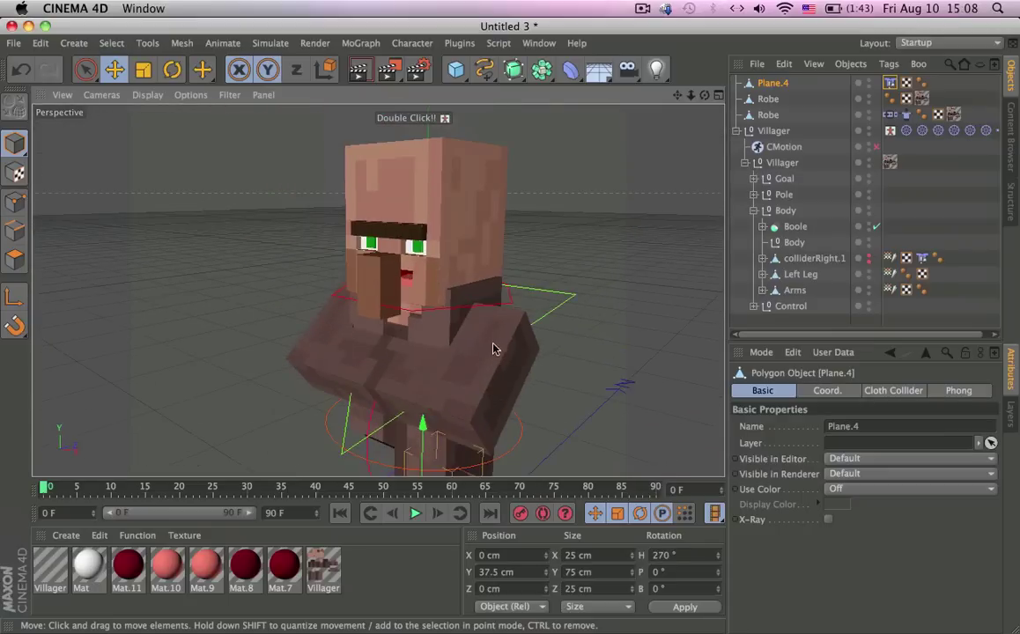
left_click(771, 131)
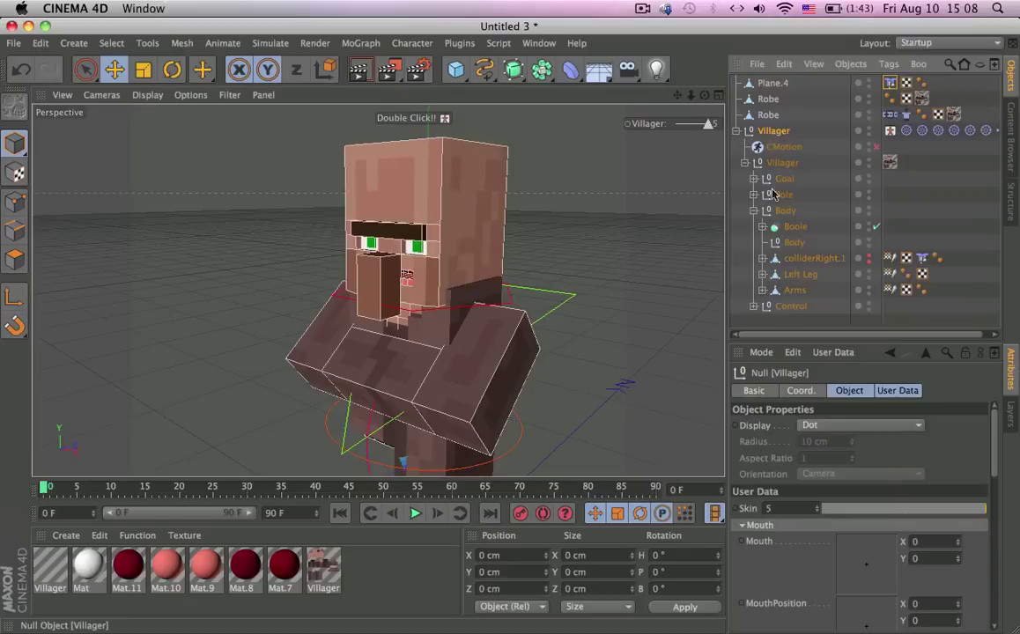
left_click_drag(861, 615, 868, 587)
key("super+z")
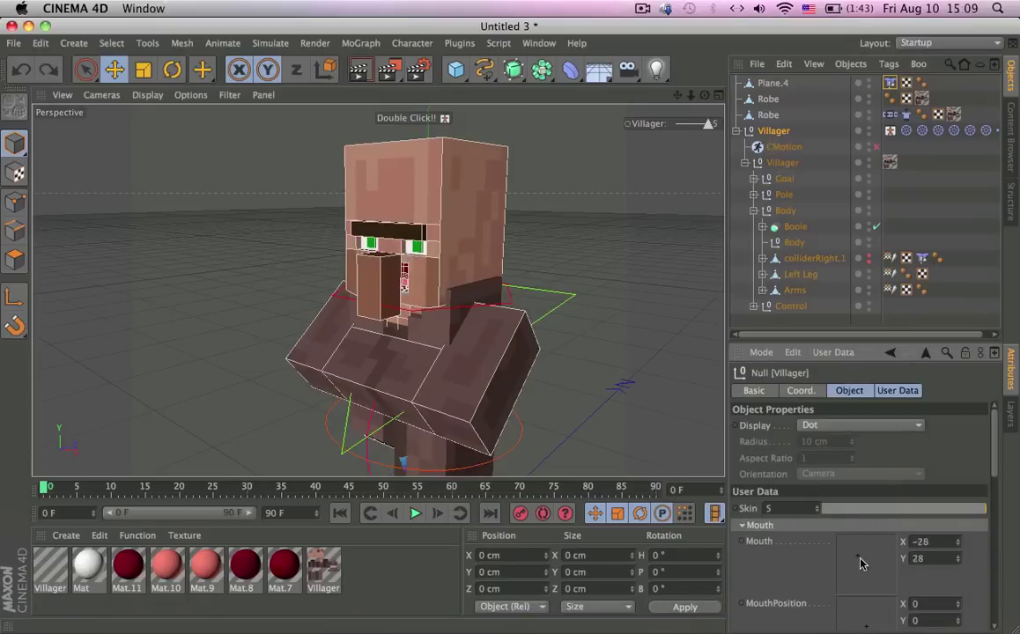